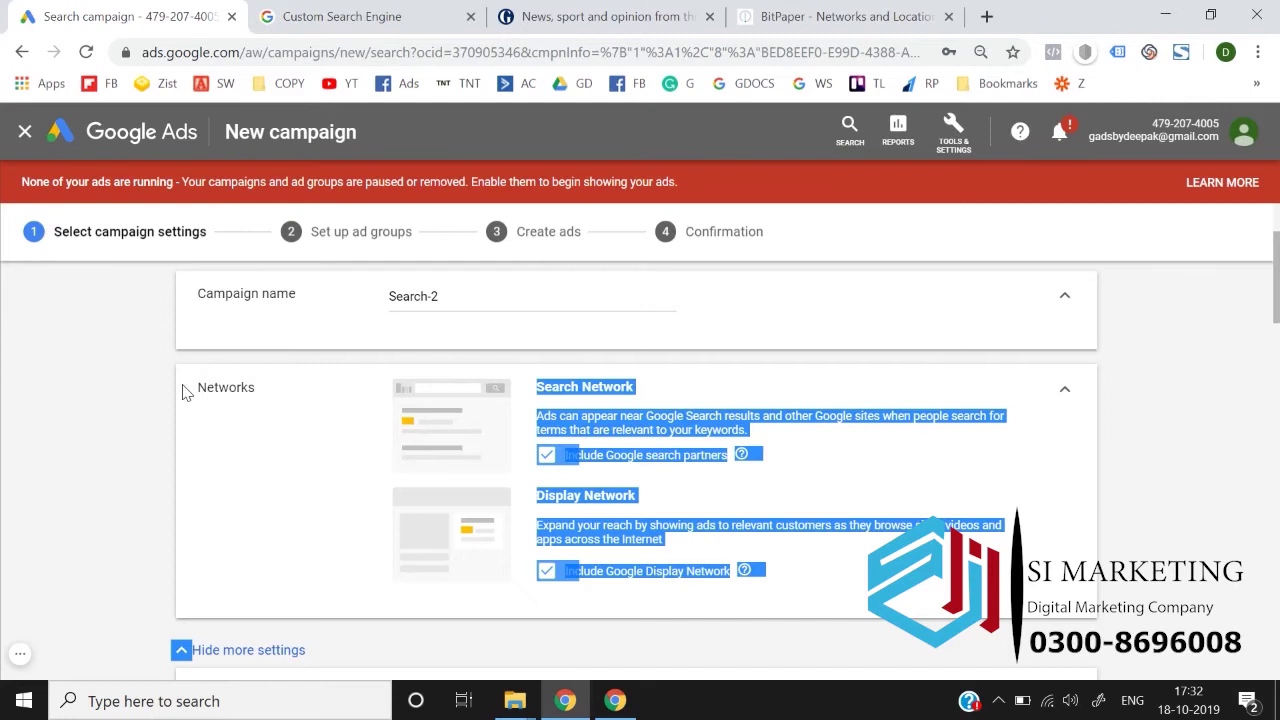
Switch to the BitPaper whiteboard, open a new page and handwrite the heading Adsense with a line above and below it
left_click(238, 438)
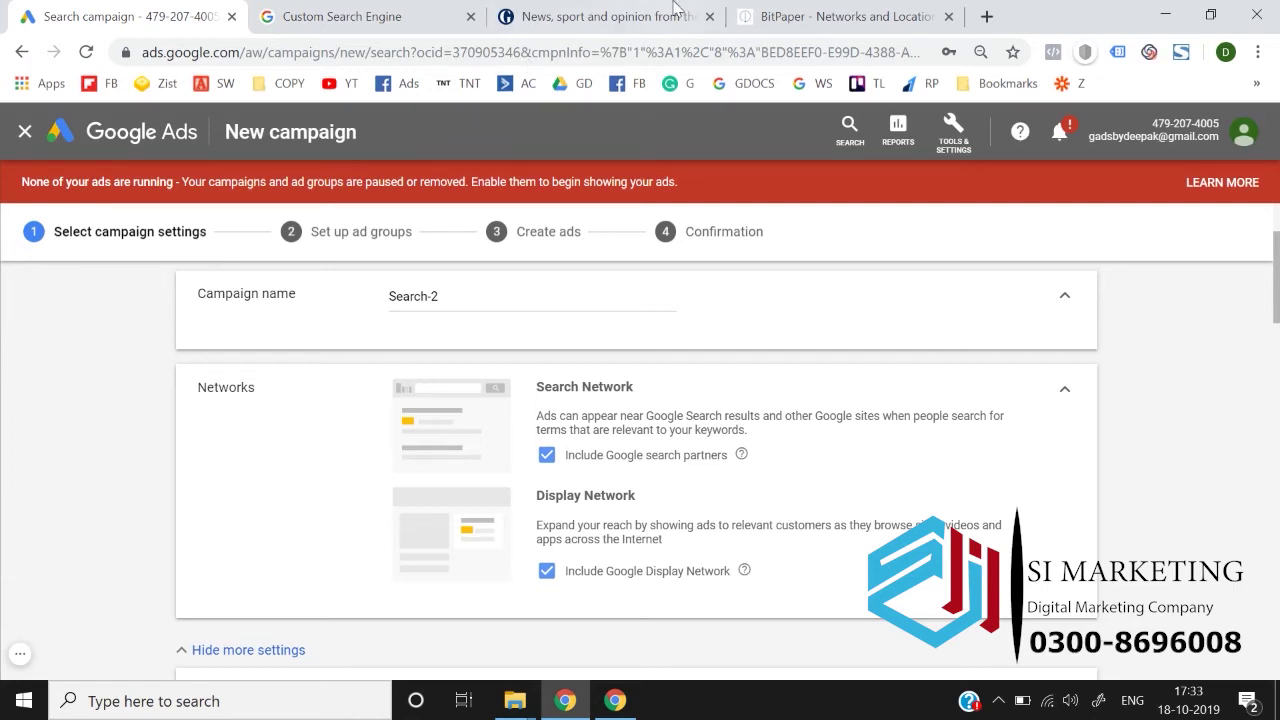
left_click(768, 10)
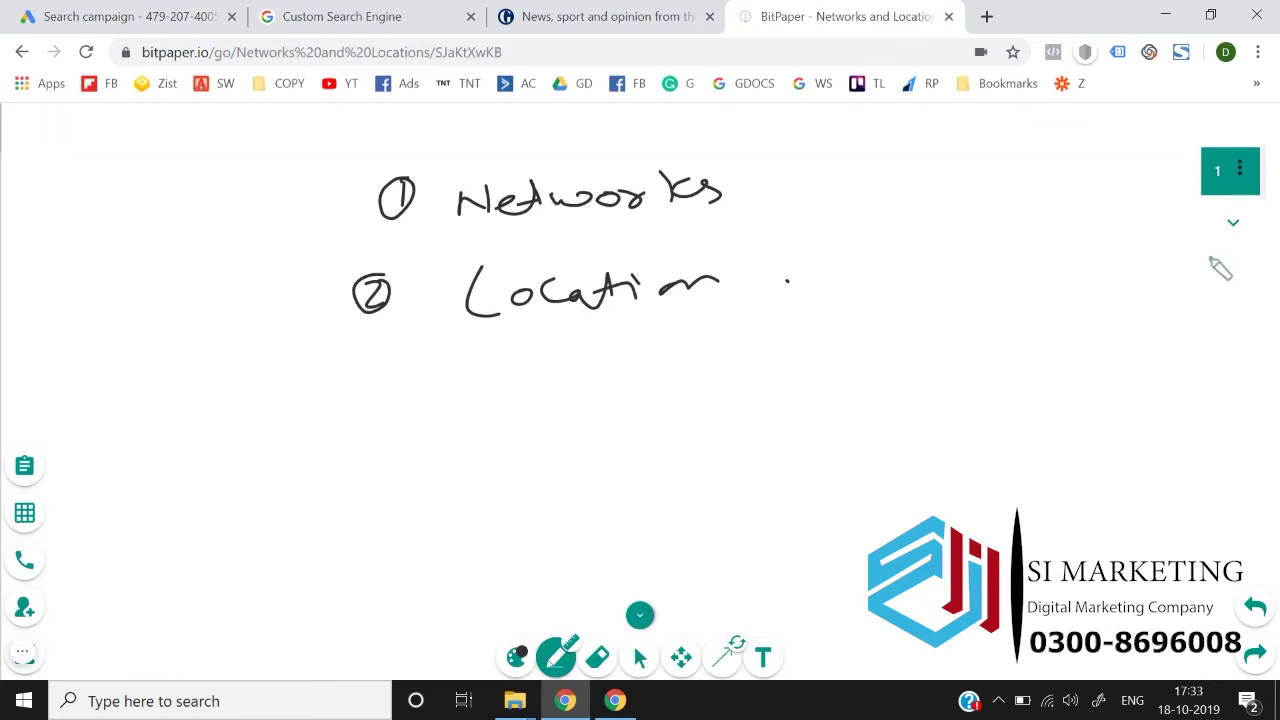
left_click(1222, 230)
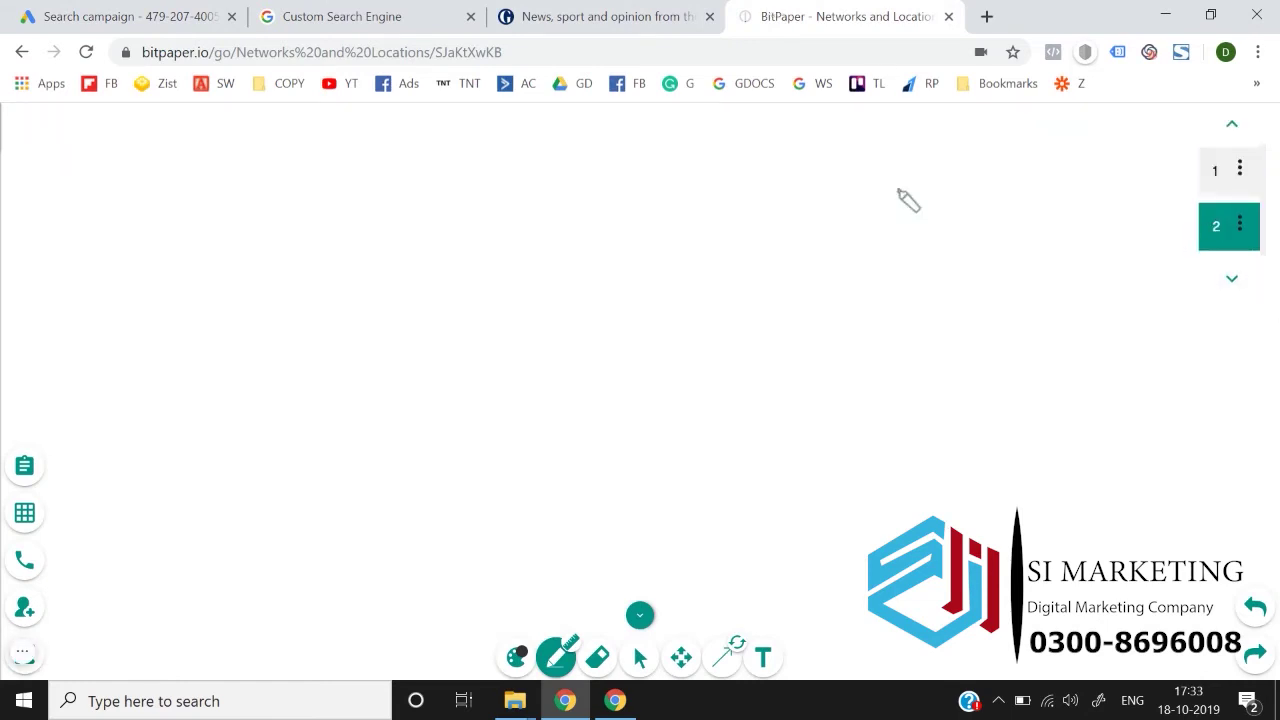
left_click_drag(466, 174, 672, 173)
left_click_drag(440, 230, 697, 181)
left_click_drag(437, 154, 642, 128)
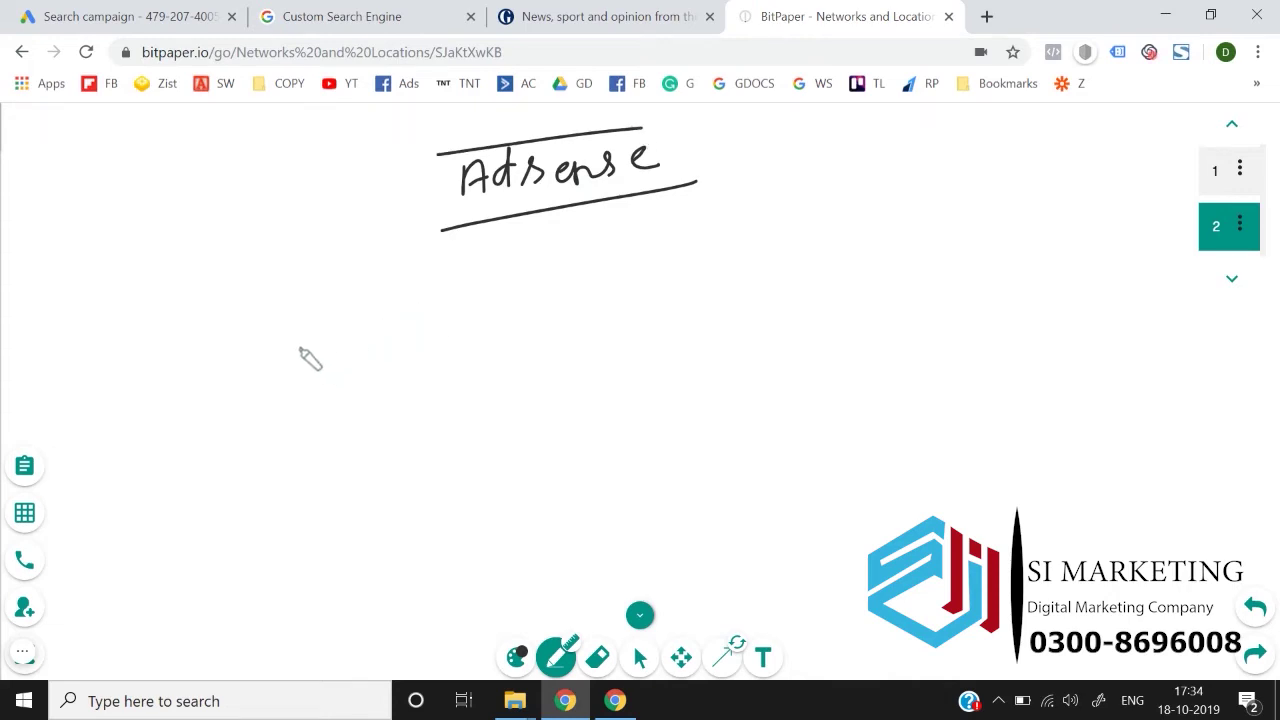
Handwrite Advertiser below the heading on one side and website owner on the other, underlining both words of website owner
mouse_move(271, 342)
left_mouse_down()
mouse_move(360, 300)
mouse_move(423, 317)
mouse_move(457, 294)
mouse_move(536, 281)
left_mouse_up()
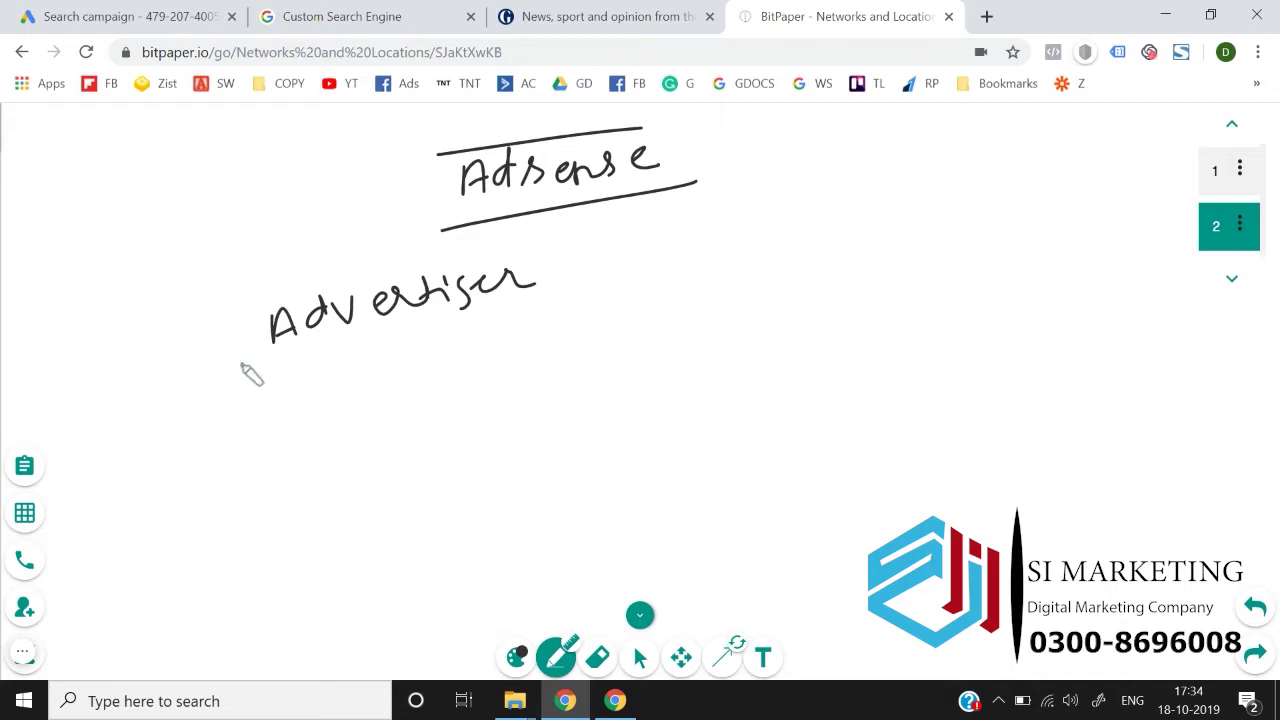
mouse_move(786, 229)
left_mouse_down()
mouse_move(790, 248)
mouse_move(910, 262)
mouse_move(972, 238)
left_mouse_up()
left_click_drag(786, 292, 948, 259)
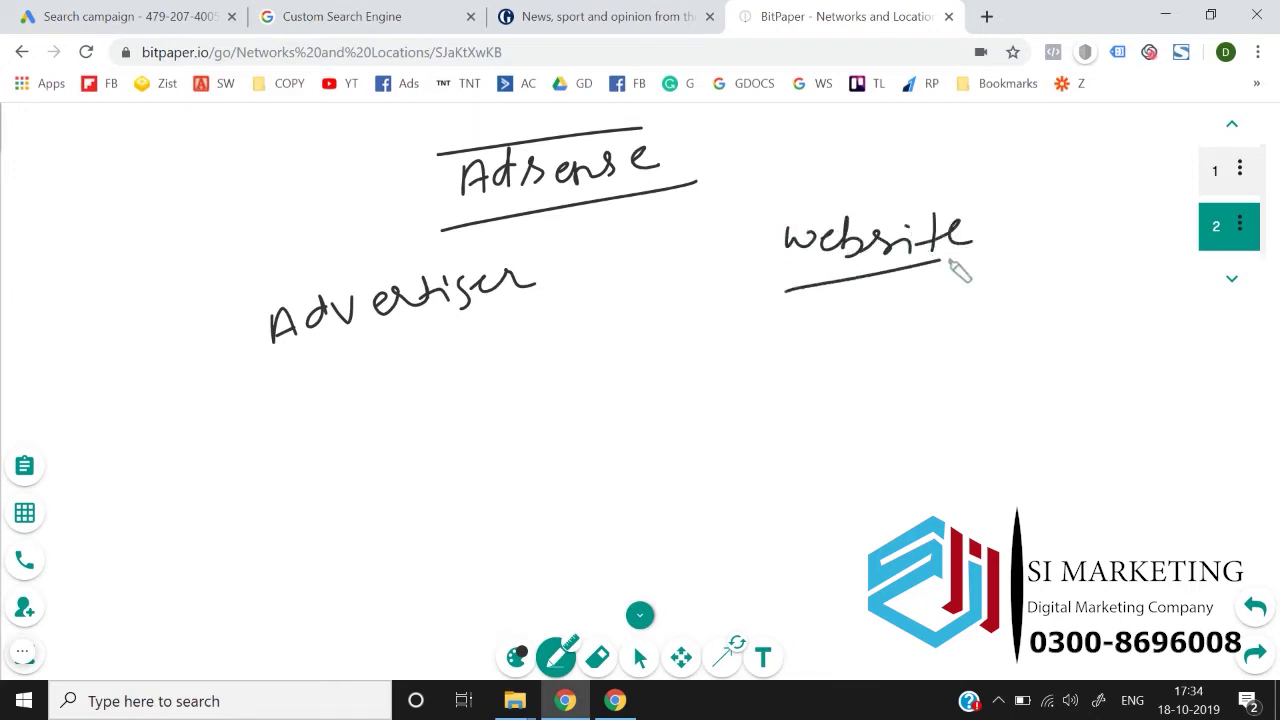
mouse_move(1006, 212)
left_mouse_down()
mouse_move(1000, 226)
mouse_move(1104, 214)
mouse_move(1131, 224)
left_mouse_up()
left_click_drag(1002, 260, 1128, 233)
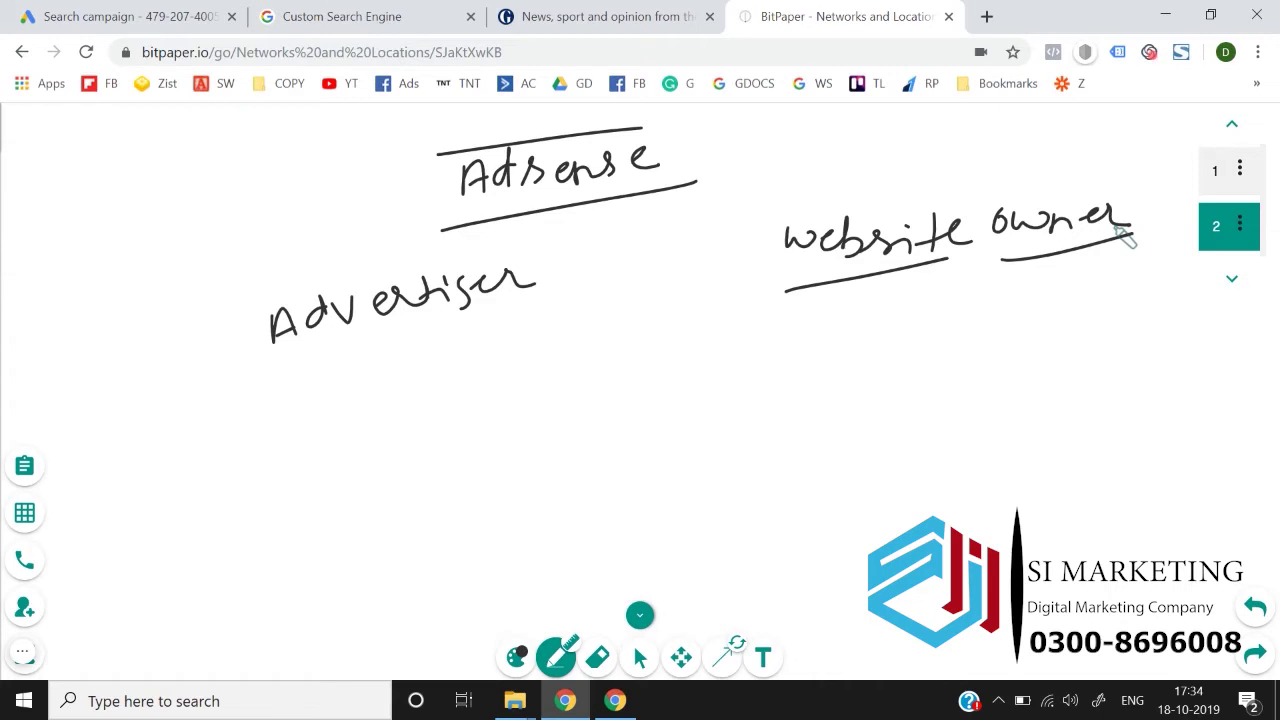
Draw a double-line arrow down from the Adsense heading and place a boxed Adsense label below its tip
left_click_drag(558, 211, 567, 308)
left_click_drag(574, 214, 600, 300)
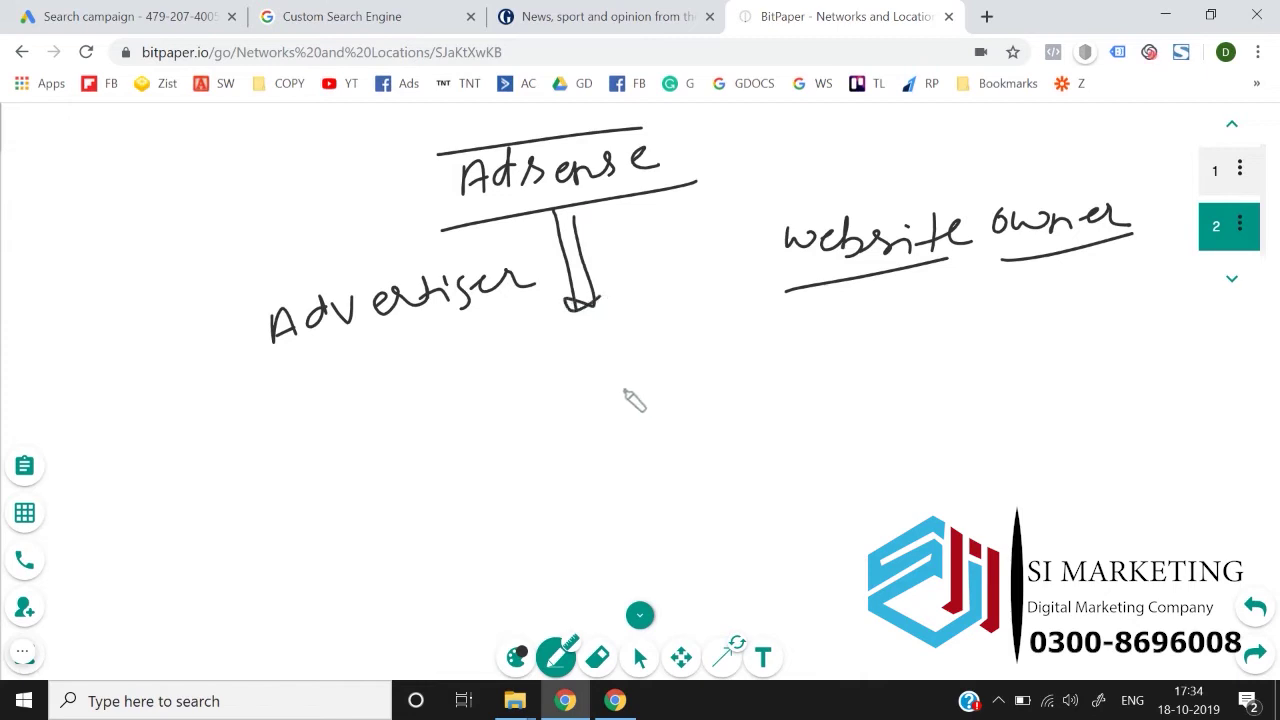
mouse_move(589, 356)
left_mouse_down()
mouse_move(603, 430)
mouse_move(745, 428)
mouse_move(602, 437)
mouse_move(680, 377)
mouse_move(720, 370)
mouse_move(745, 385)
mouse_move(772, 368)
mouse_move(762, 364)
left_mouse_up()
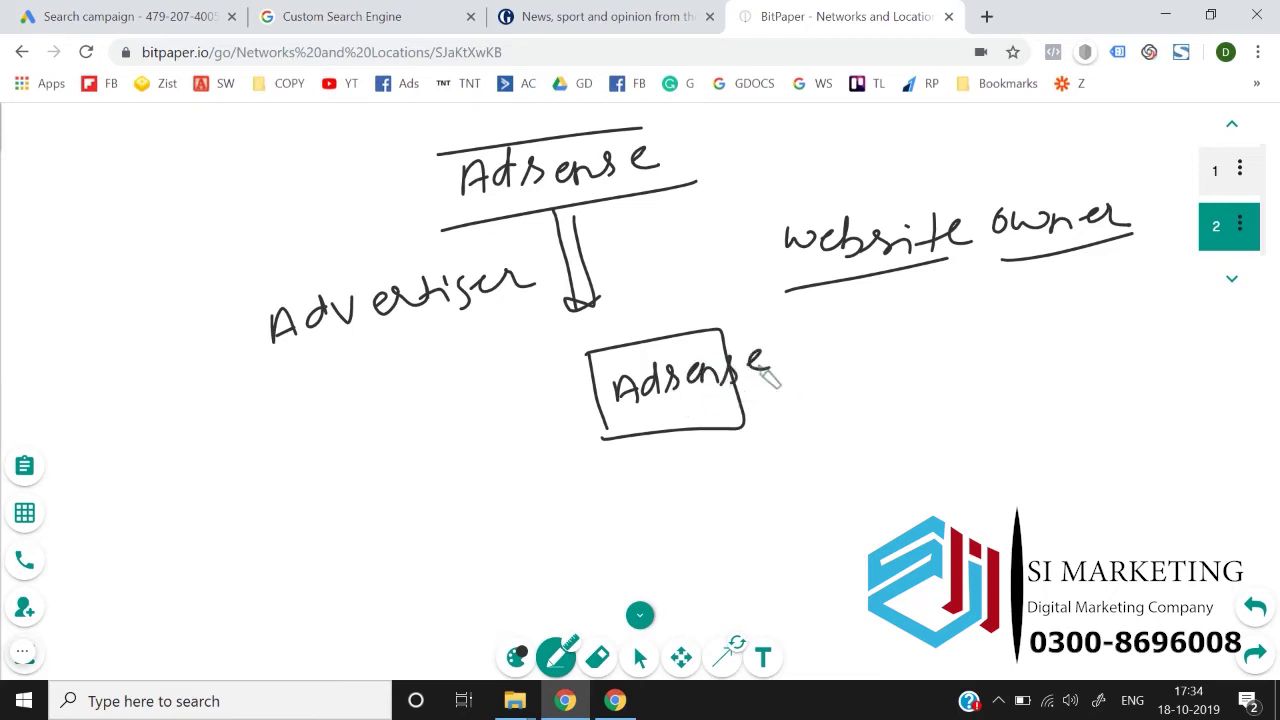
Draw bent double-line arrows from website owner and from Advertiser toward the central Adsense box
left_click_drag(932, 272, 937, 352)
mouse_move(940, 280)
left_mouse_down()
mouse_move(952, 360)
mouse_move(860, 372)
left_mouse_up()
mouse_move(936, 328)
left_mouse_down()
mouse_move(834, 384)
mouse_move(884, 387)
left_mouse_up()
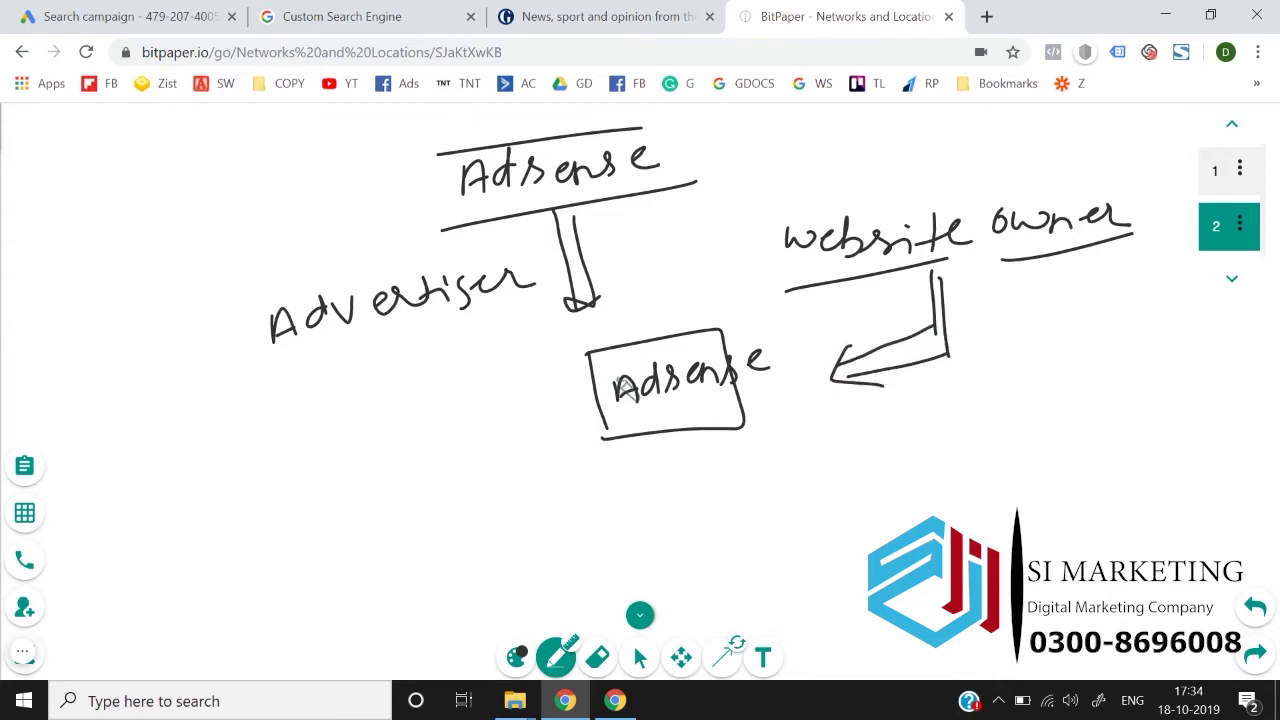
left_click_drag(352, 336, 366, 440)
mouse_move(365, 334)
left_mouse_down()
mouse_move(379, 452)
mouse_move(544, 401)
left_mouse_up()
mouse_move(373, 452)
left_mouse_down()
mouse_move(544, 404)
mouse_move(520, 410)
left_mouse_up()
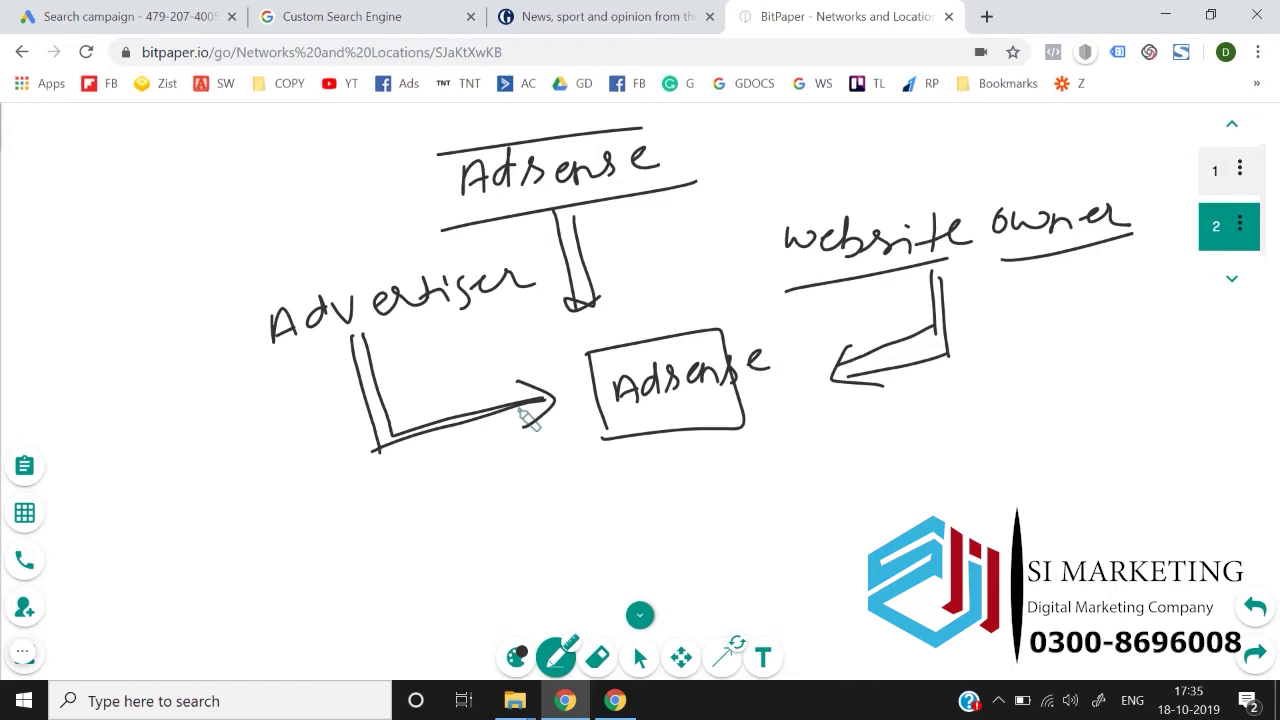
Draw a curved arrow from the Adsense heading to website owner, and a circle beside the Adsense box with a short arrow into it
mouse_move(666, 188)
left_mouse_down()
mouse_move(737, 190)
mouse_move(830, 214)
mouse_move(822, 226)
left_mouse_up()
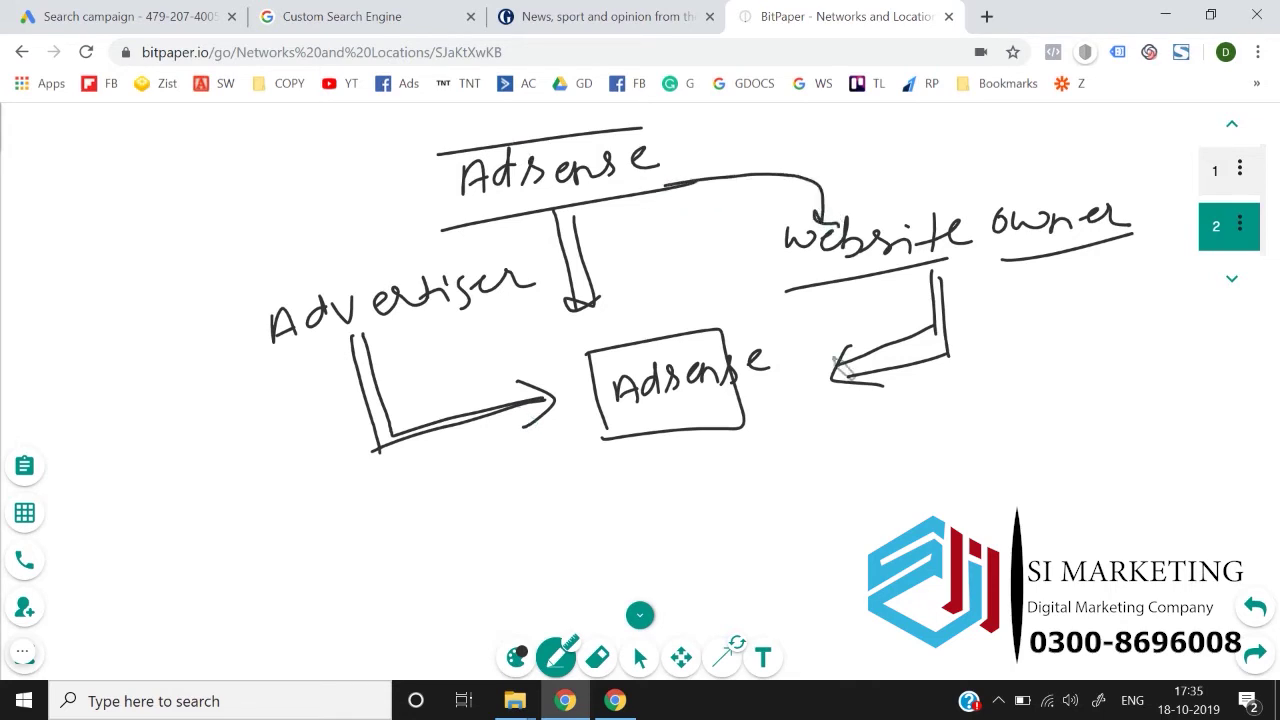
mouse_move(830, 332)
left_mouse_down()
mouse_move(780, 350)
mouse_move(890, 365)
mouse_move(800, 332)
mouse_move(757, 355)
left_mouse_up()
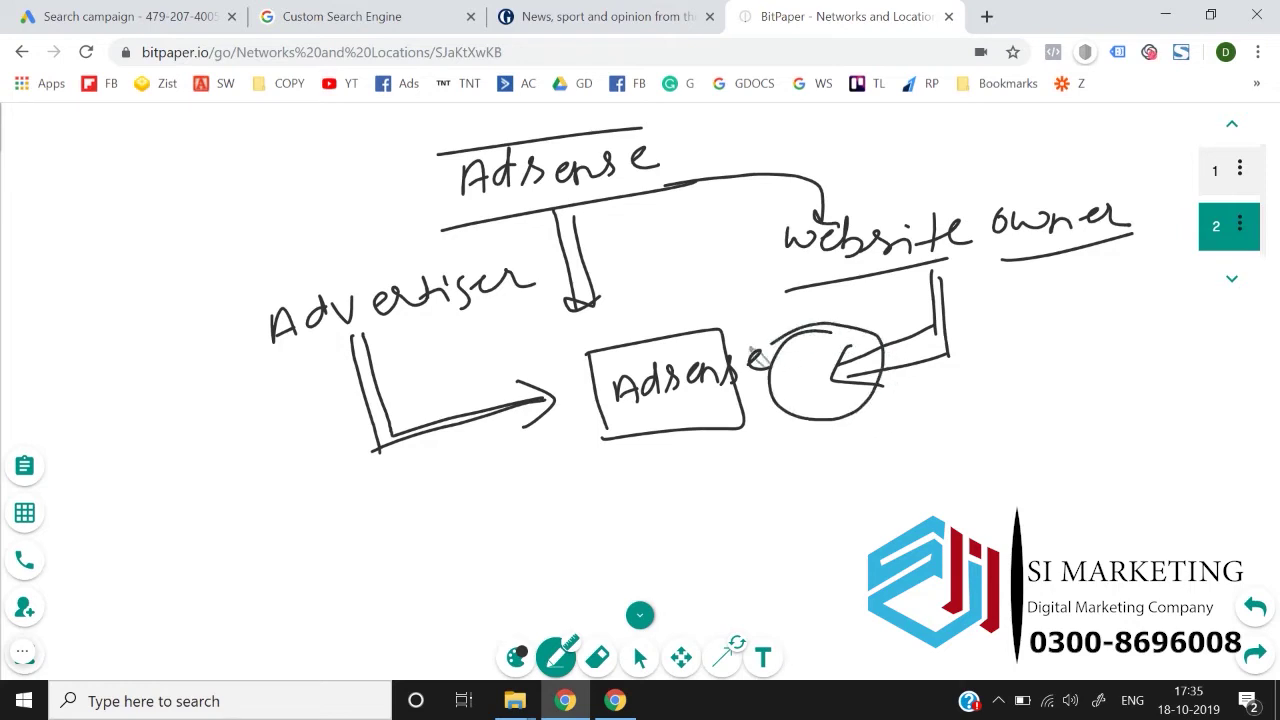
left_click(591, 413)
mouse_move(742, 388)
left_mouse_down()
mouse_move(790, 388)
mouse_move(772, 392)
left_mouse_up()
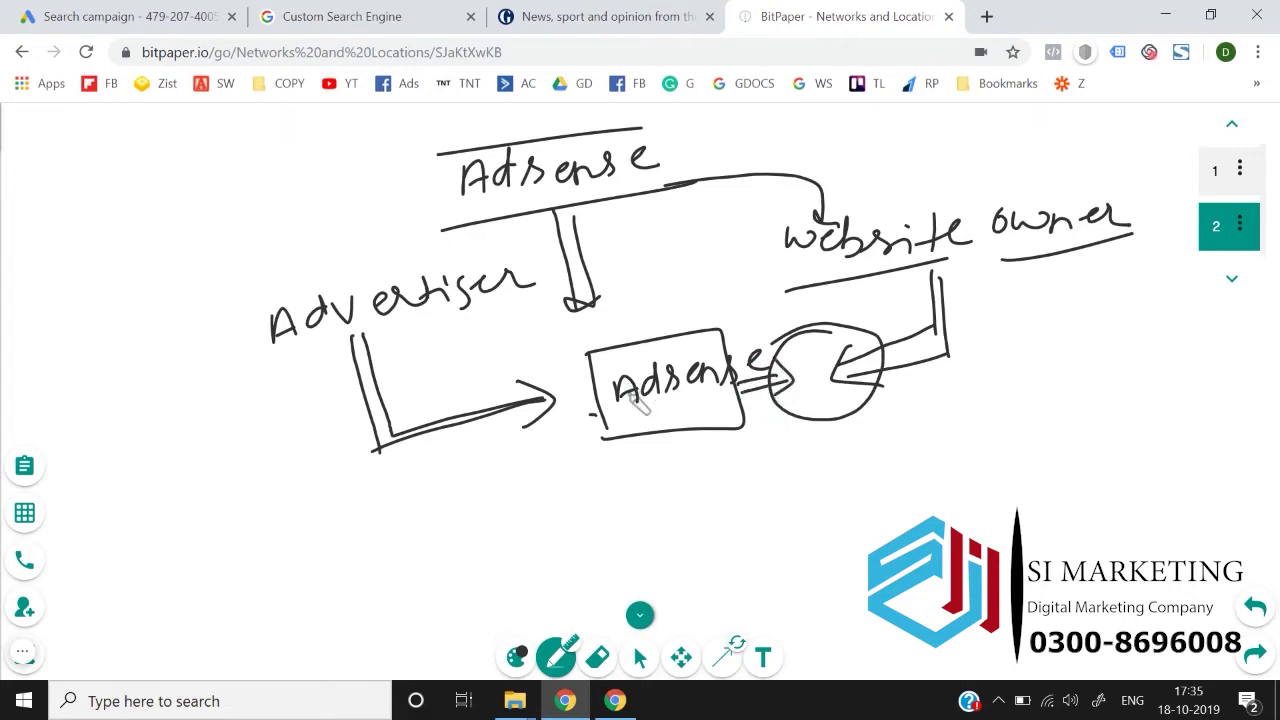
Write Ads below the circle, underline and encircle it, and draw a long arrow from it up past website owner
mouse_move(857, 424)
left_mouse_down()
mouse_move(860, 449)
mouse_move(892, 430)
mouse_move(962, 438)
mouse_move(948, 455)
left_mouse_up()
mouse_move(858, 486)
left_mouse_down()
mouse_move(1036, 448)
mouse_move(853, 421)
mouse_move(915, 496)
left_mouse_up()
left_click_drag(945, 438, 1072, 422)
mouse_move(950, 432)
left_mouse_down()
mouse_move(886, 366)
mouse_move(686, 249)
mouse_move(743, 254)
left_mouse_up()
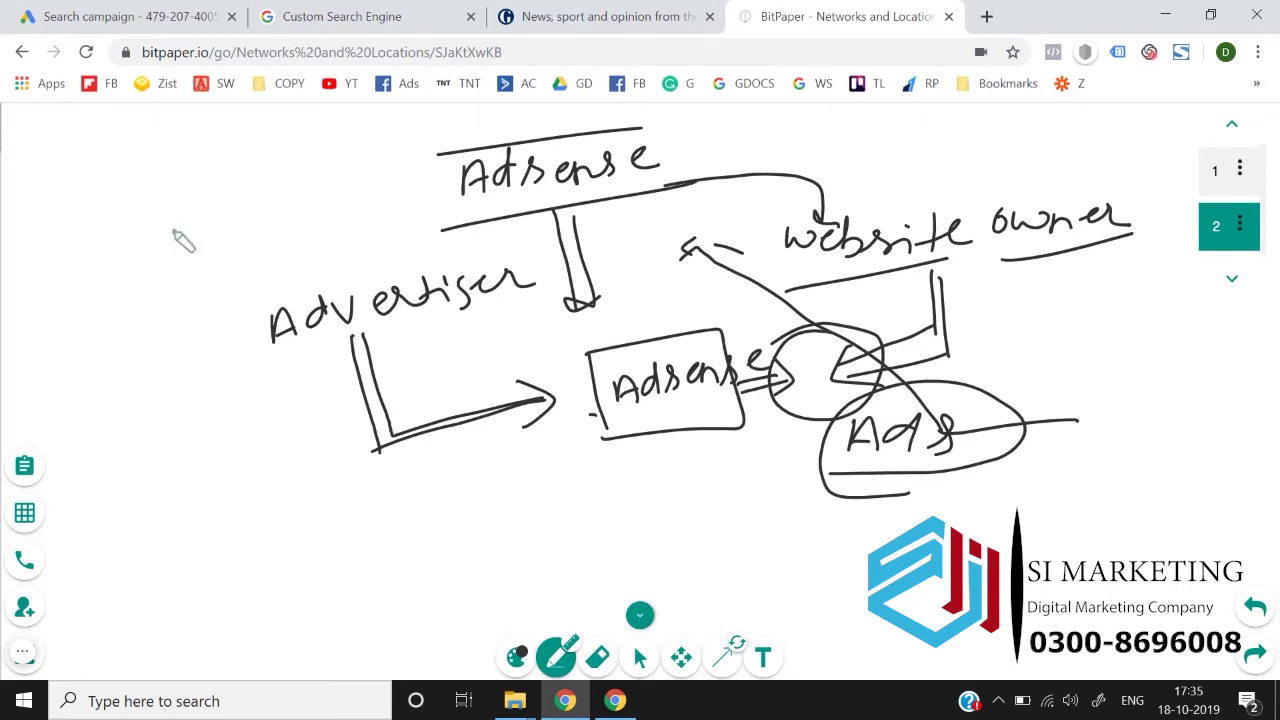
Draw a bracket in front of Advertiser and handwrite an underlined Adwords beneath it
left_click_drag(248, 292, 256, 382)
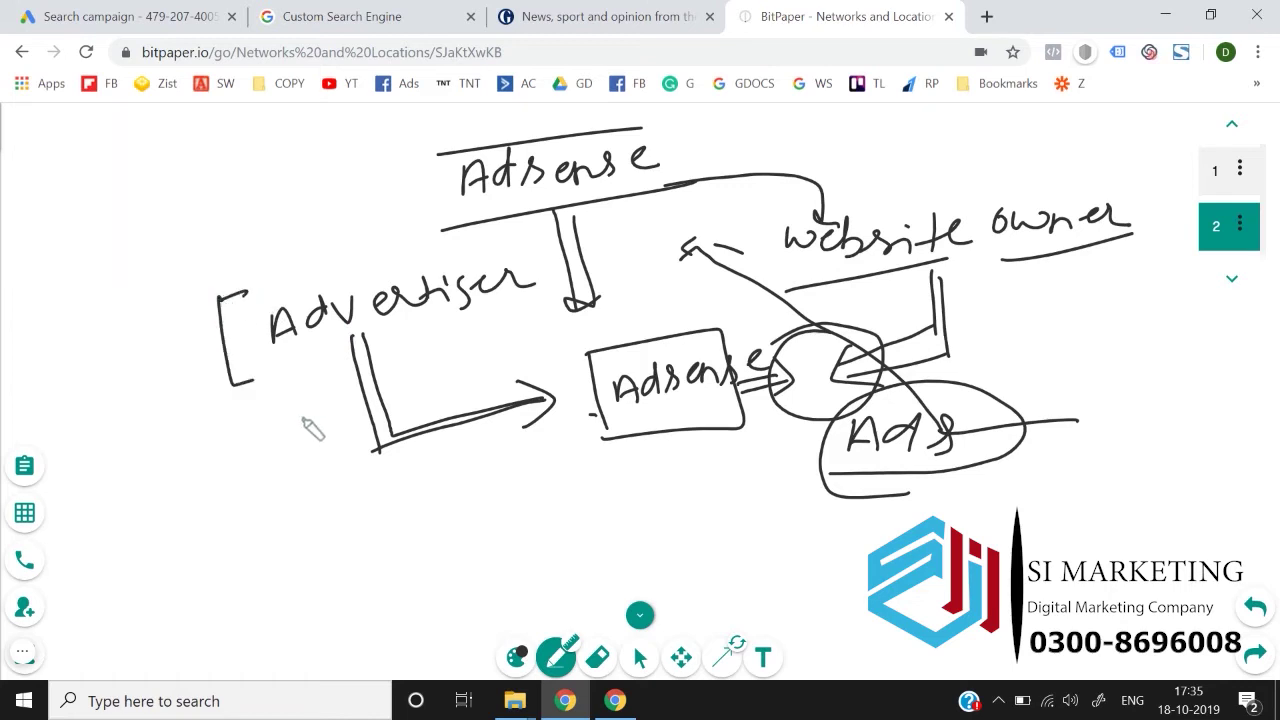
mouse_move(222, 463)
left_mouse_down()
mouse_move(228, 435)
mouse_move(256, 458)
mouse_move(280, 434)
mouse_move(374, 402)
left_mouse_up()
mouse_move(425, 401)
left_mouse_down()
mouse_move(500, 363)
mouse_move(490, 385)
left_mouse_up()
mouse_move(380, 420)
left_mouse_down()
mouse_move(270, 485)
mouse_move(380, 420)
left_mouse_up()
Draw an arrow from Adwords to the Adsense box, and add two short strokes with a curve at the box's lower edge
mouse_move(330, 458)
left_mouse_down()
mouse_move(350, 505)
mouse_move(587, 439)
left_mouse_up()
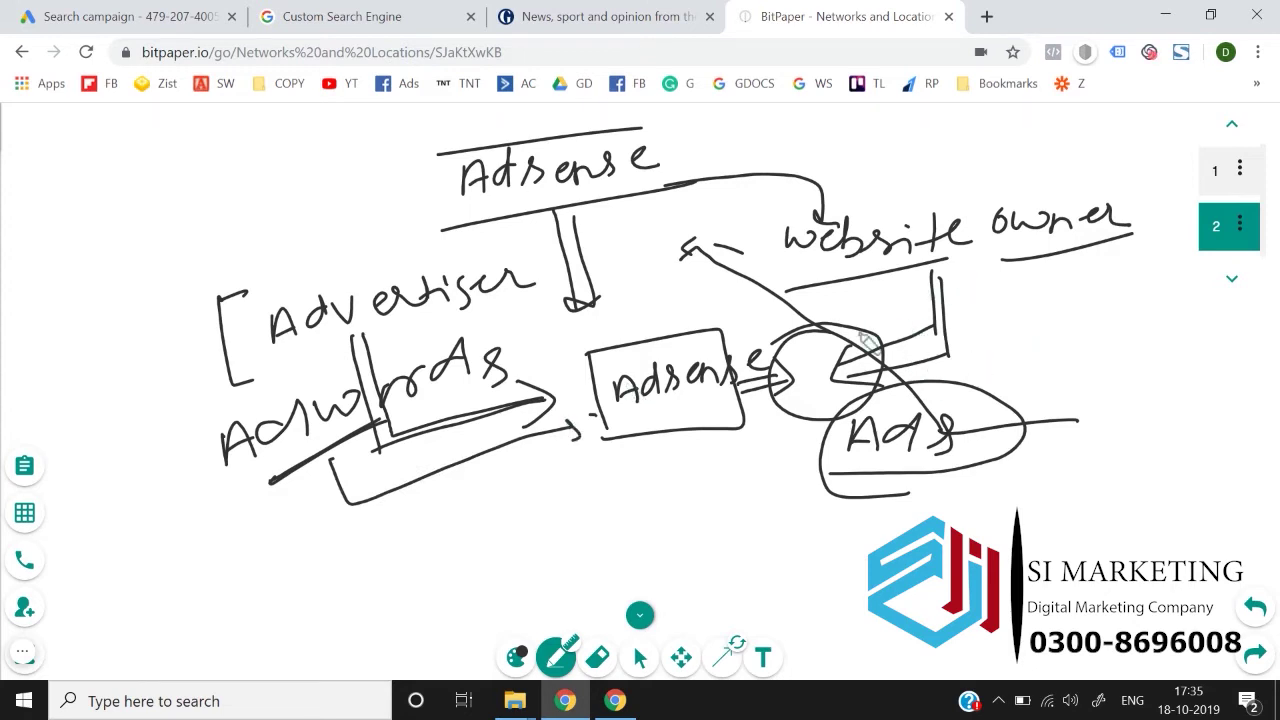
left_click_drag(681, 412, 681, 446)
mouse_move(694, 408)
left_mouse_down()
mouse_move(686, 456)
mouse_move(728, 440)
left_mouse_up()
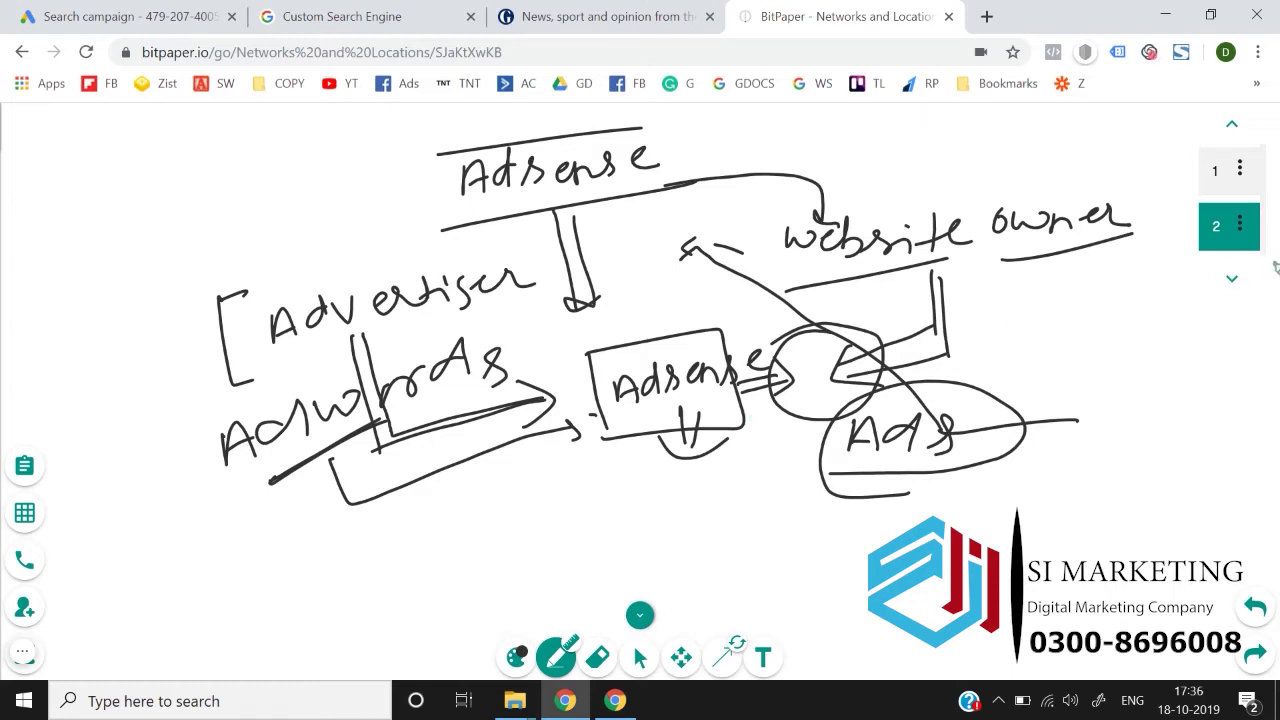
Return to the Google Ads campaign's network settings, then examine the Google Custom Search Engine introduction page
left_click(1212, 285)
left_click(150, 16)
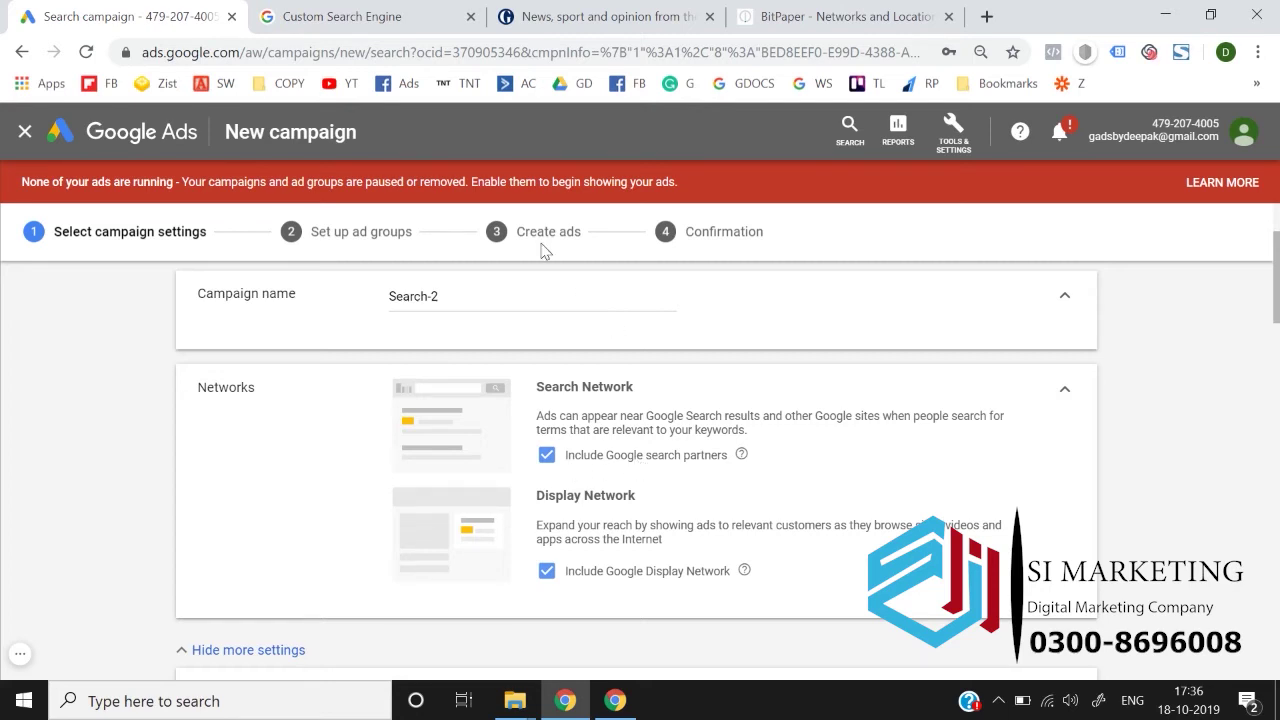
left_click(350, 12)
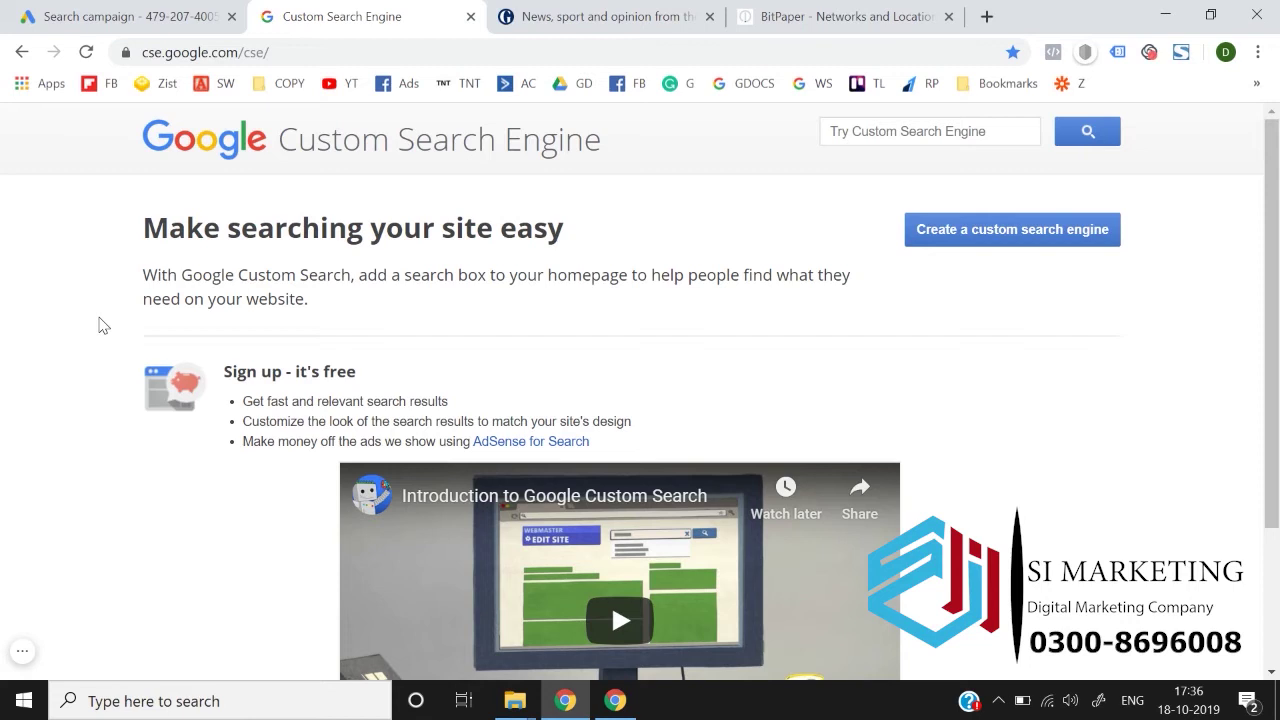
left_click(135, 10)
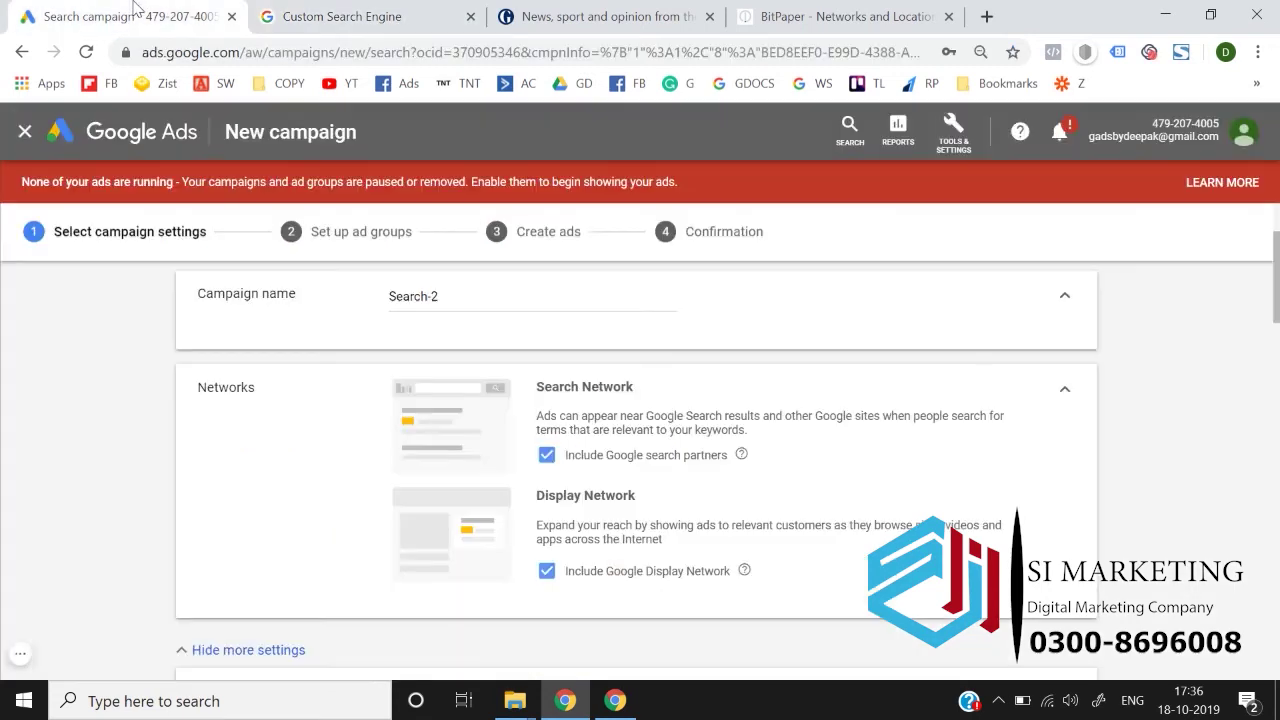
left_click(594, 14)
left_click(337, 10)
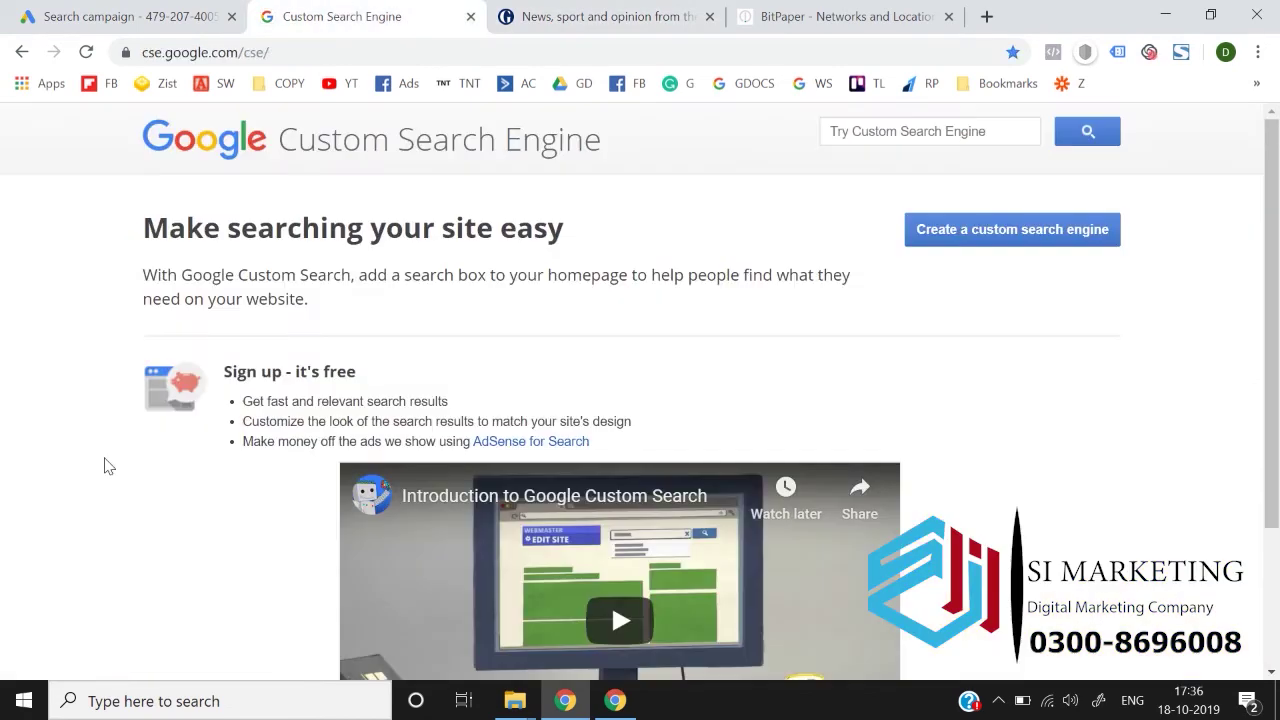
scroll(108, 466, "down", 3)
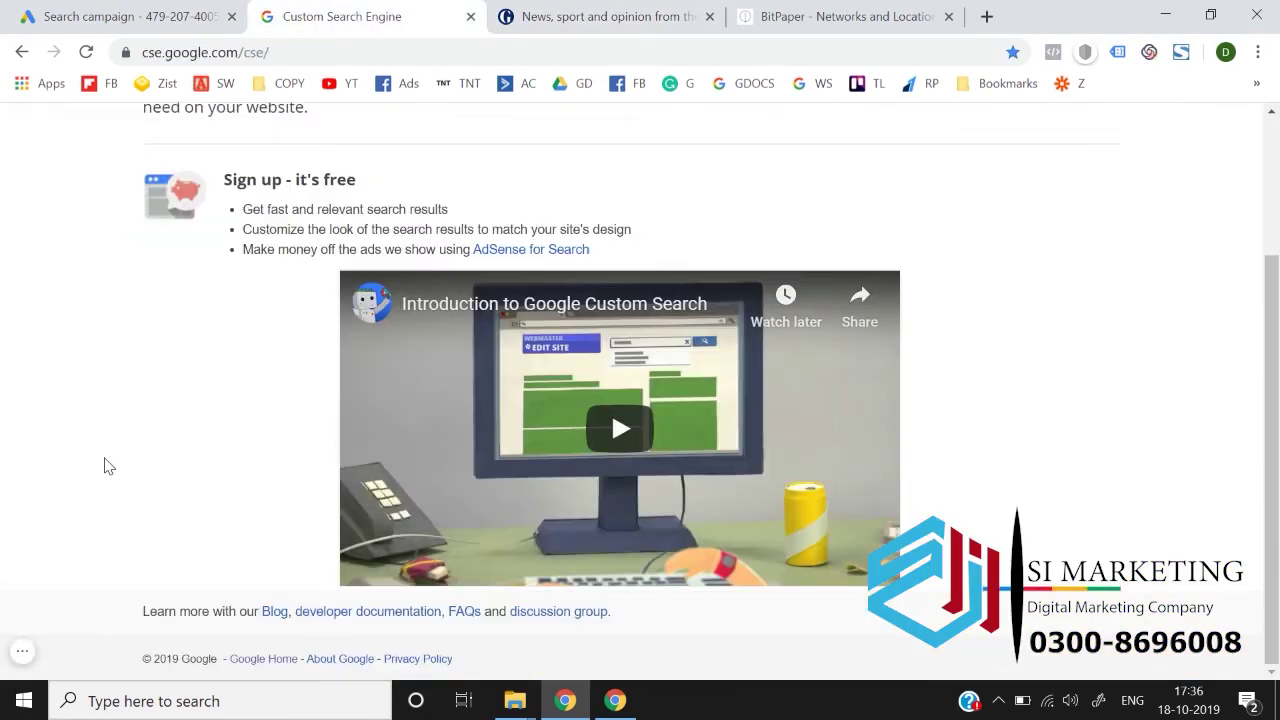
scroll(108, 466, "up", 3)
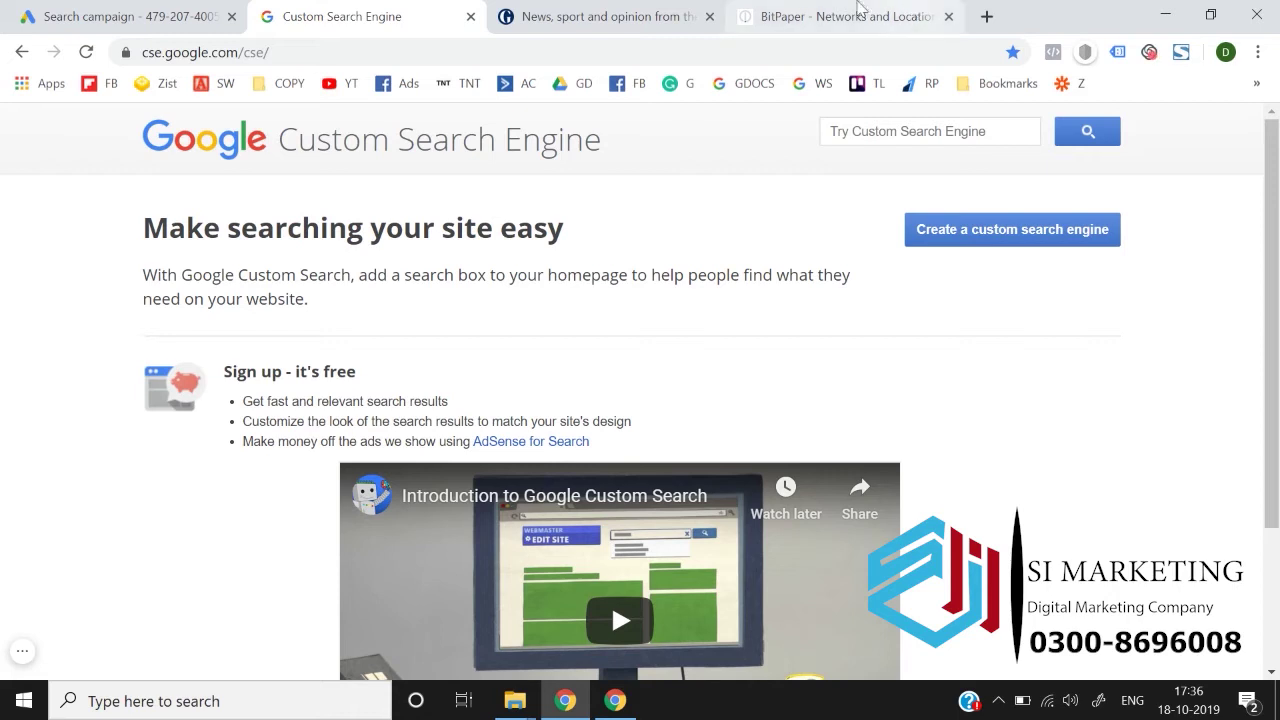
Switch to The Guardian's website, close the climate crisis banner and examine the advertisement above the site header
left_click(650, 14)
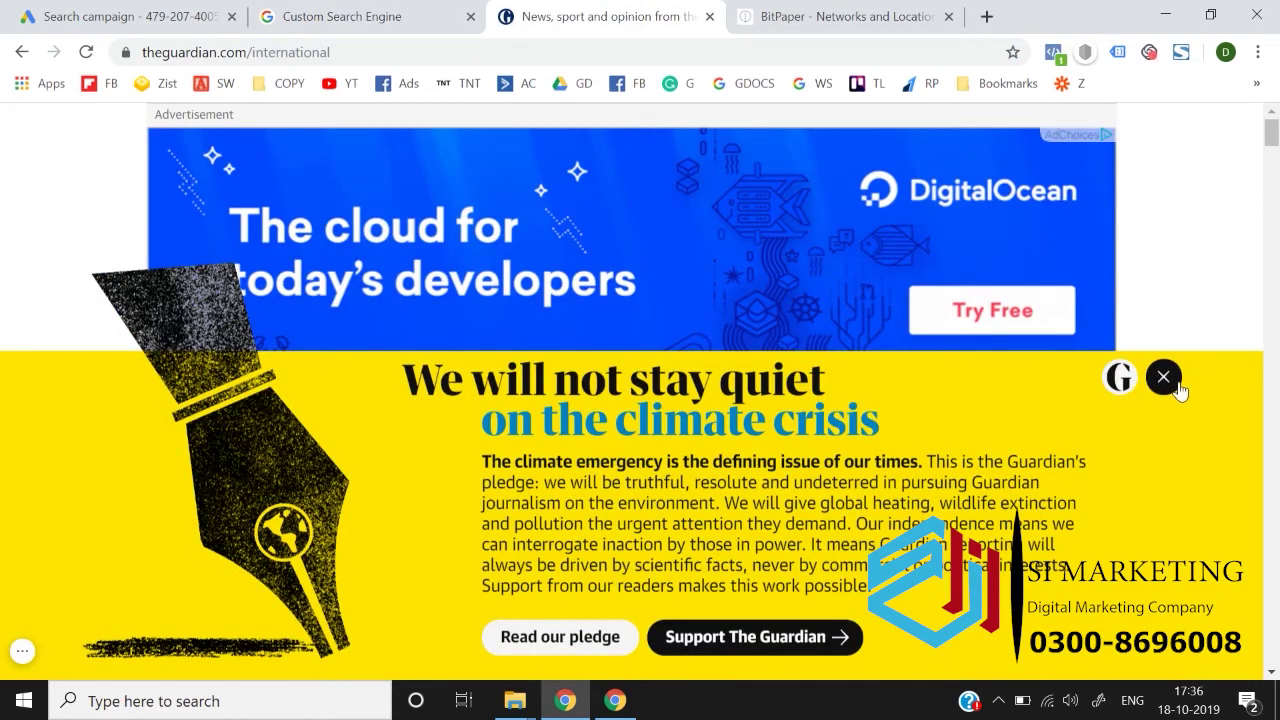
left_click(1163, 376)
scroll(1146, 256, "down", 3)
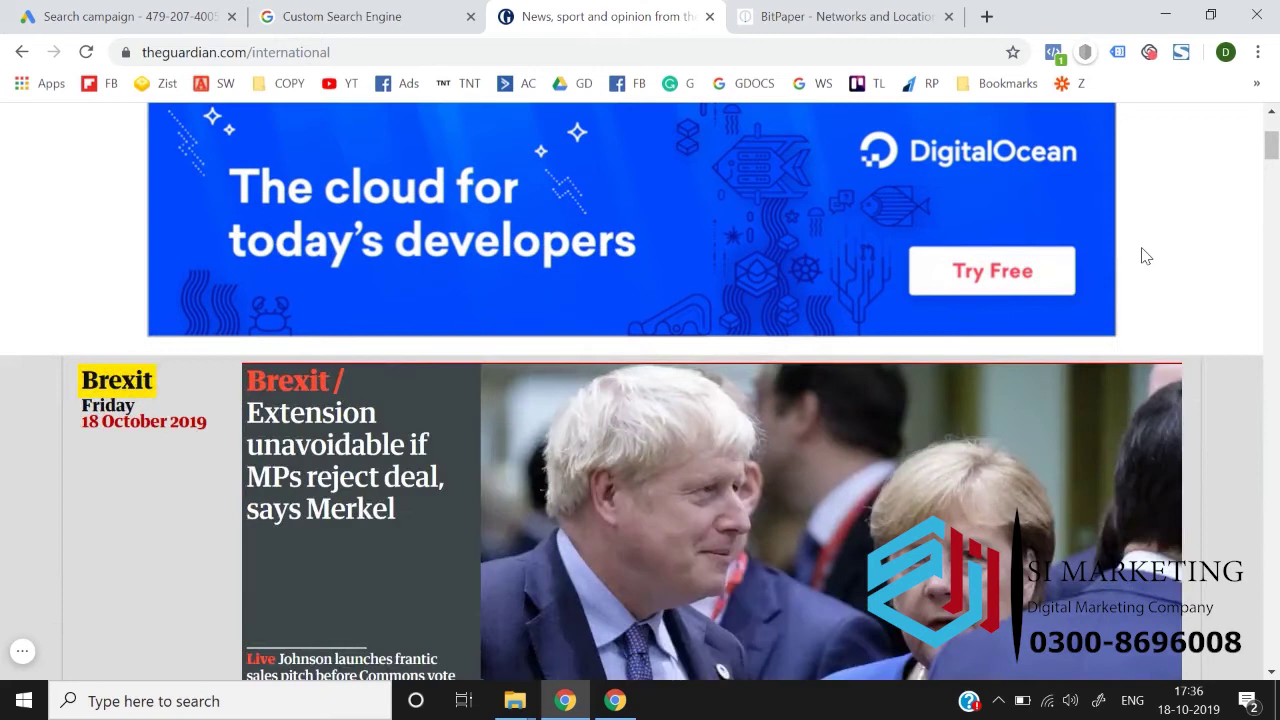
scroll(1146, 256, "up", 3)
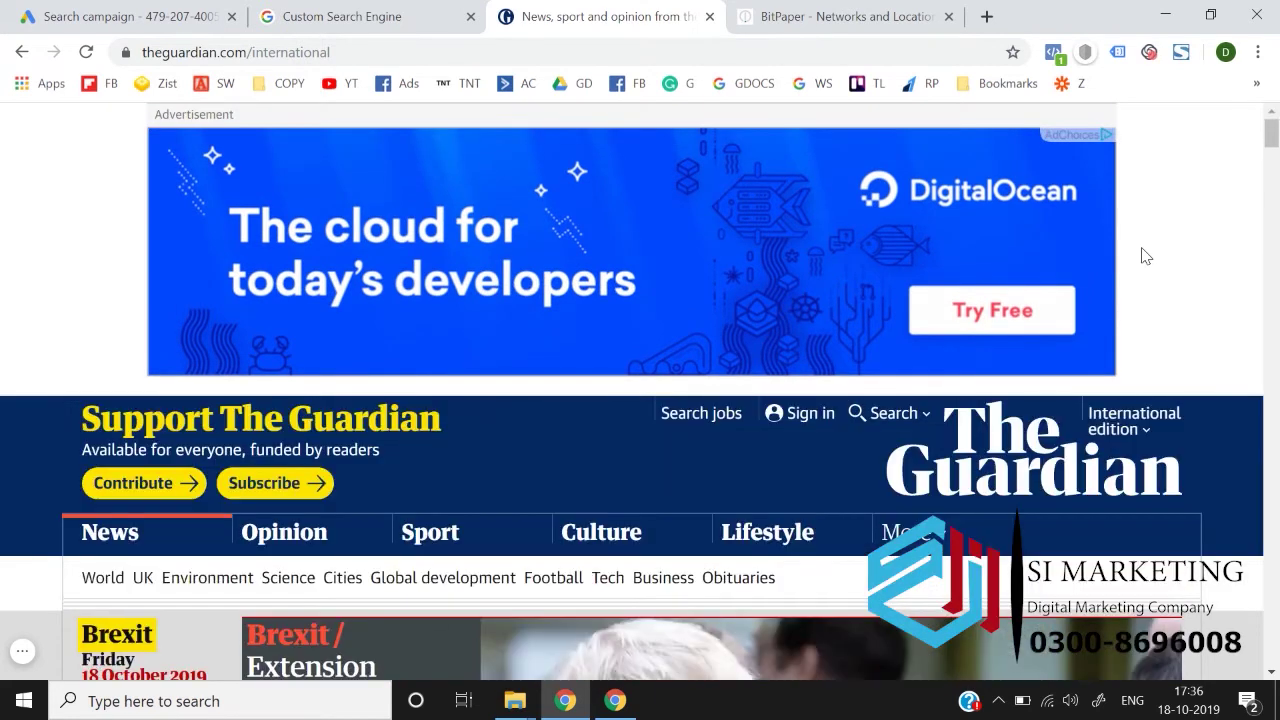
scroll(1123, 330, "down", 1)
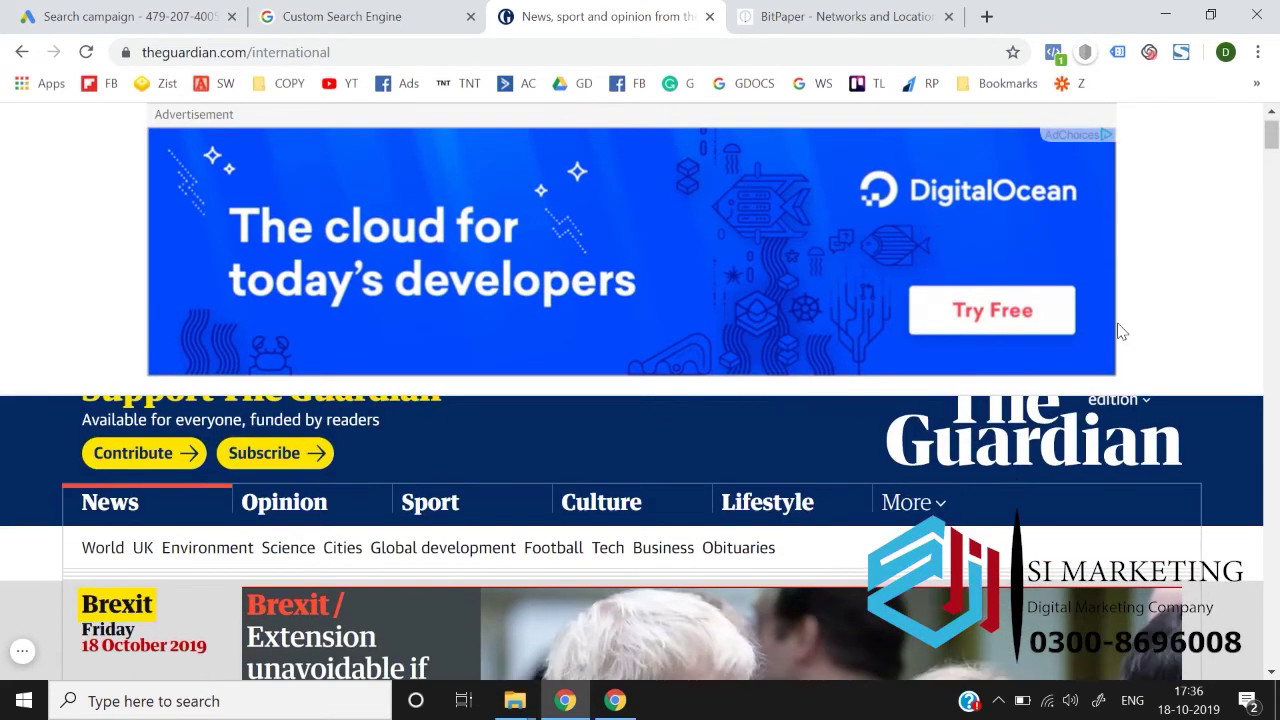
scroll(483, 467, "up", 1)
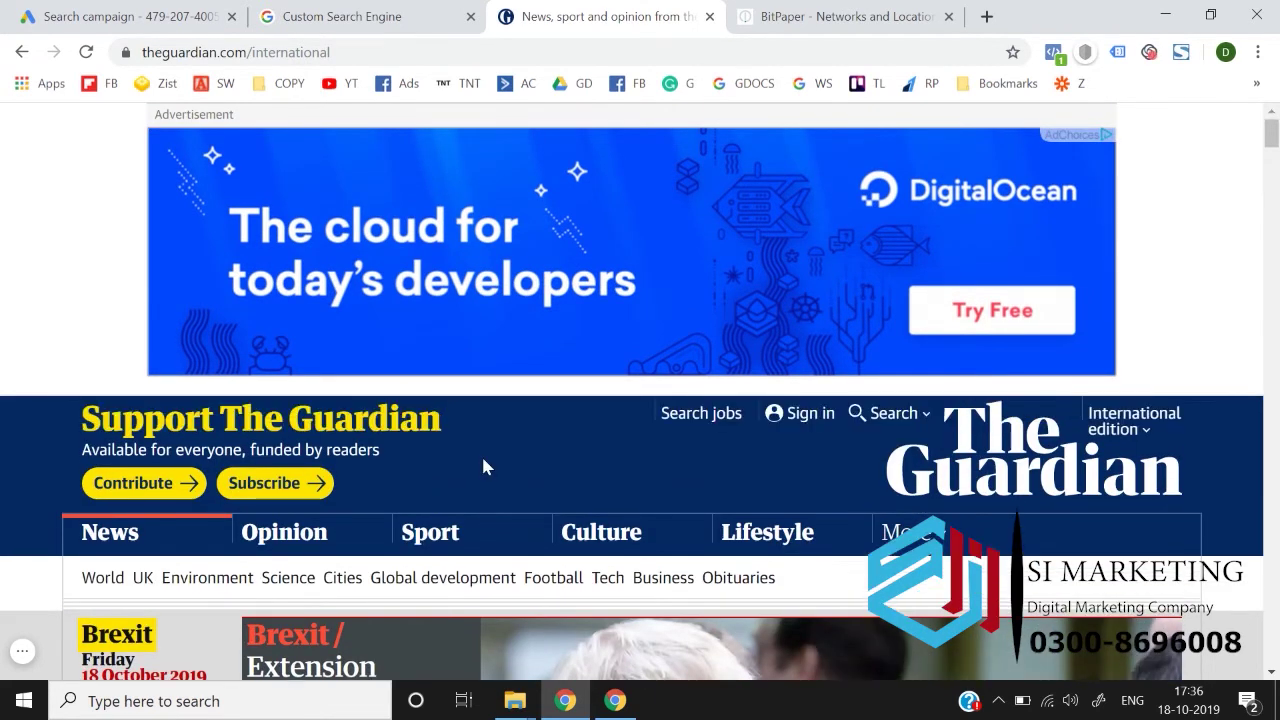
Search The Guardian's site with its Google custom search for "mba coaching" and examine the ads among the results
left_click(893, 418)
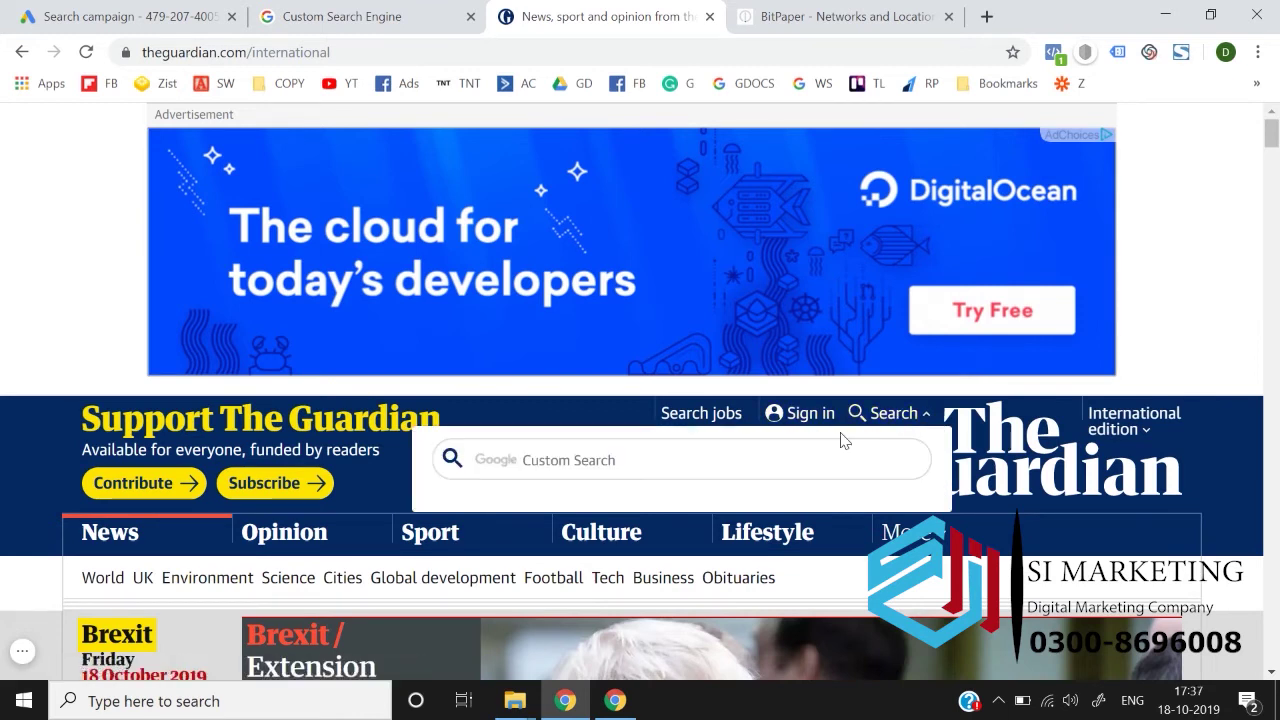
left_click(798, 465)
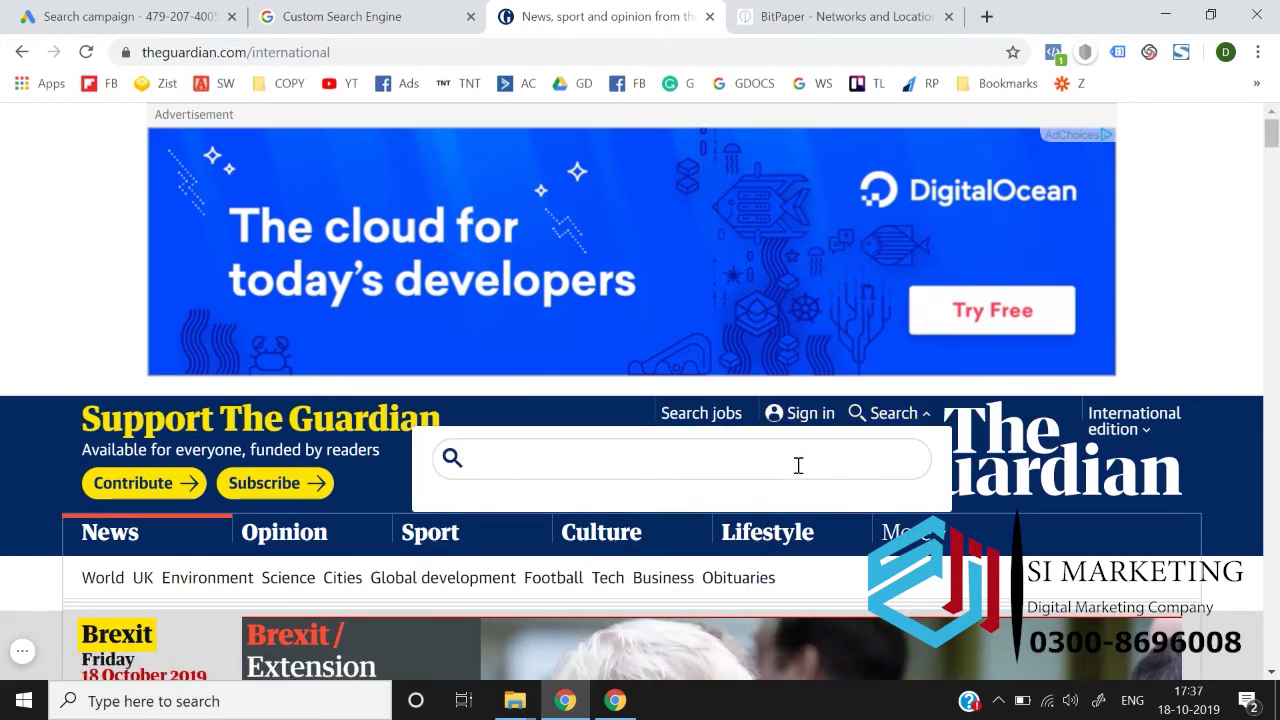
type("mba coaching")
key("Return")
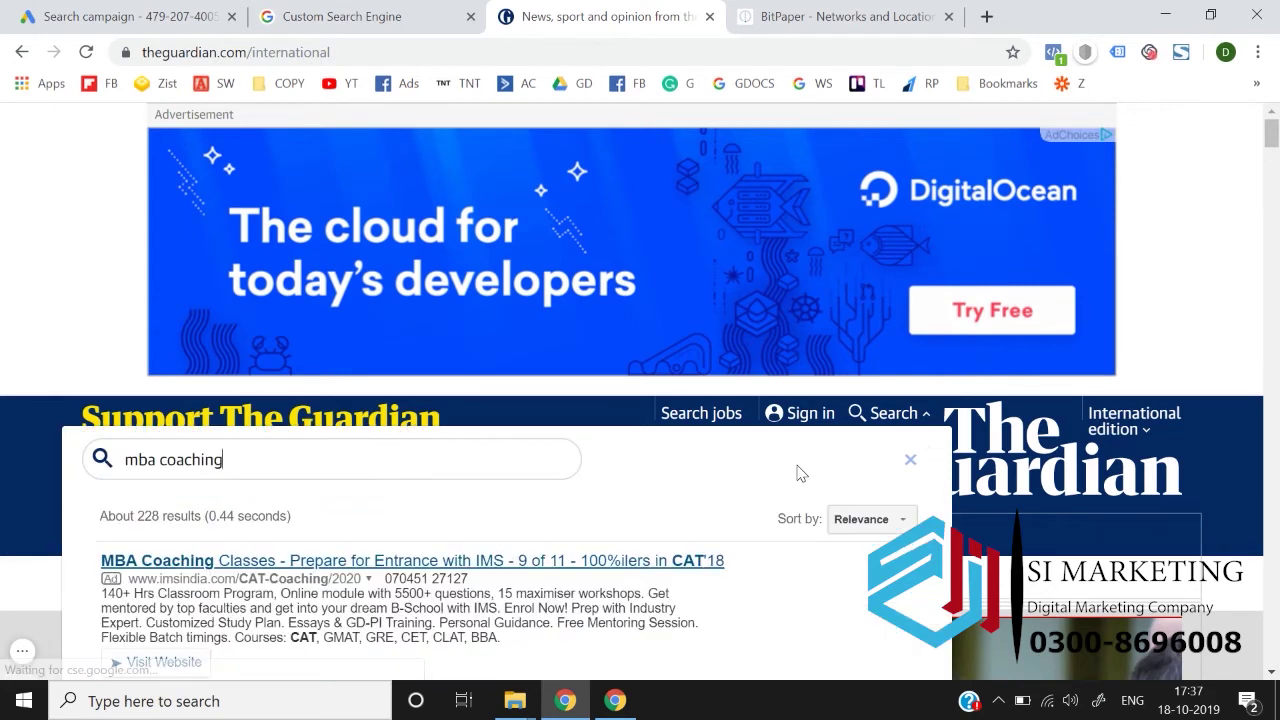
scroll(797, 473, "down", 1)
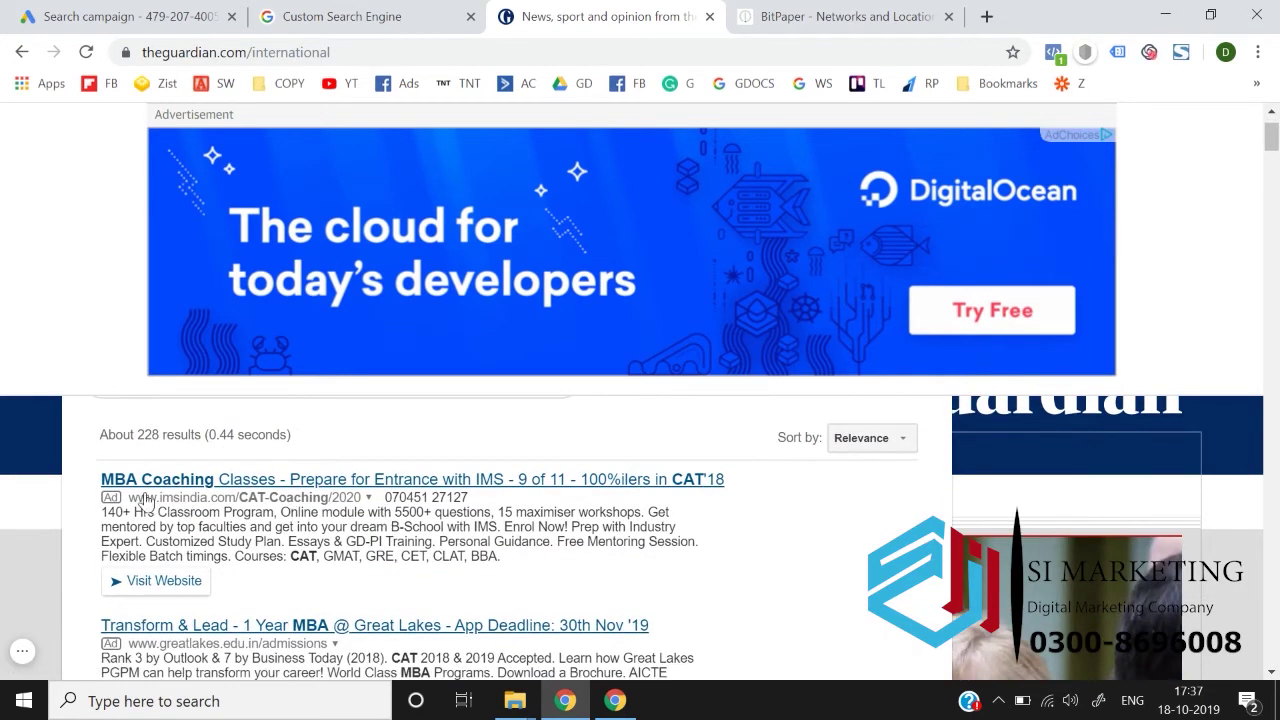
scroll(106, 504, "down", 1)
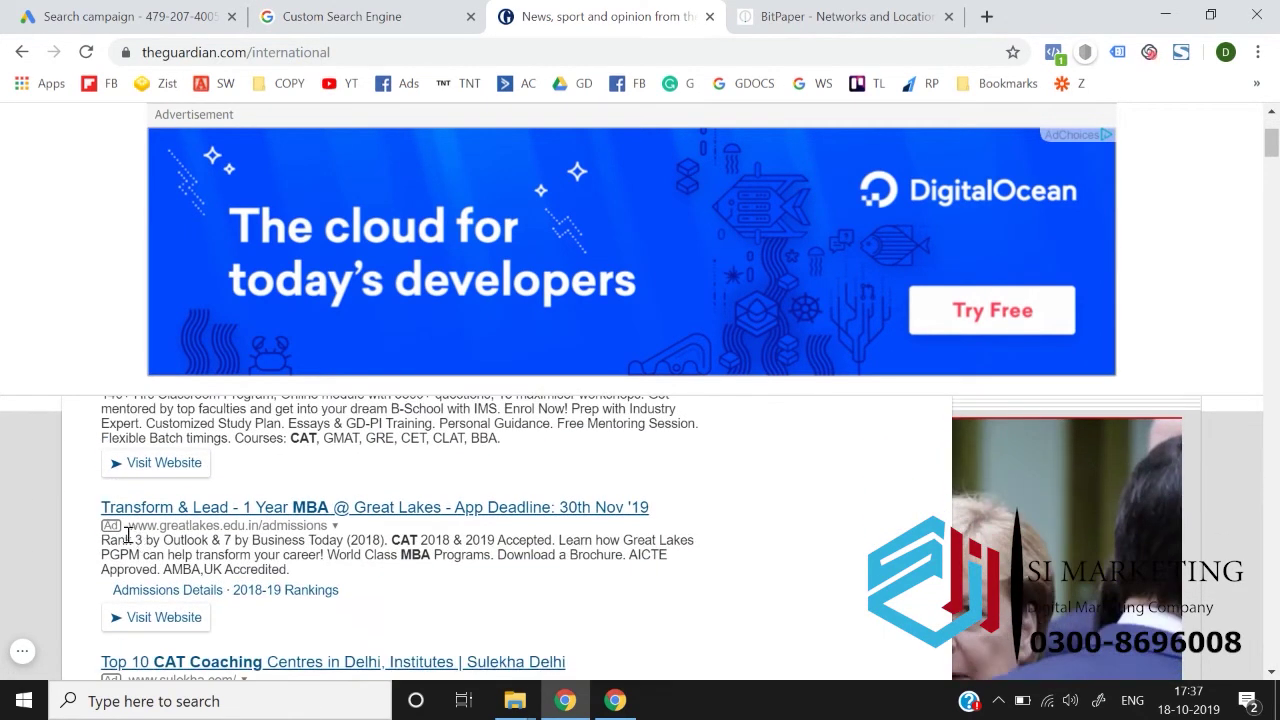
scroll(125, 540, "down", 1)
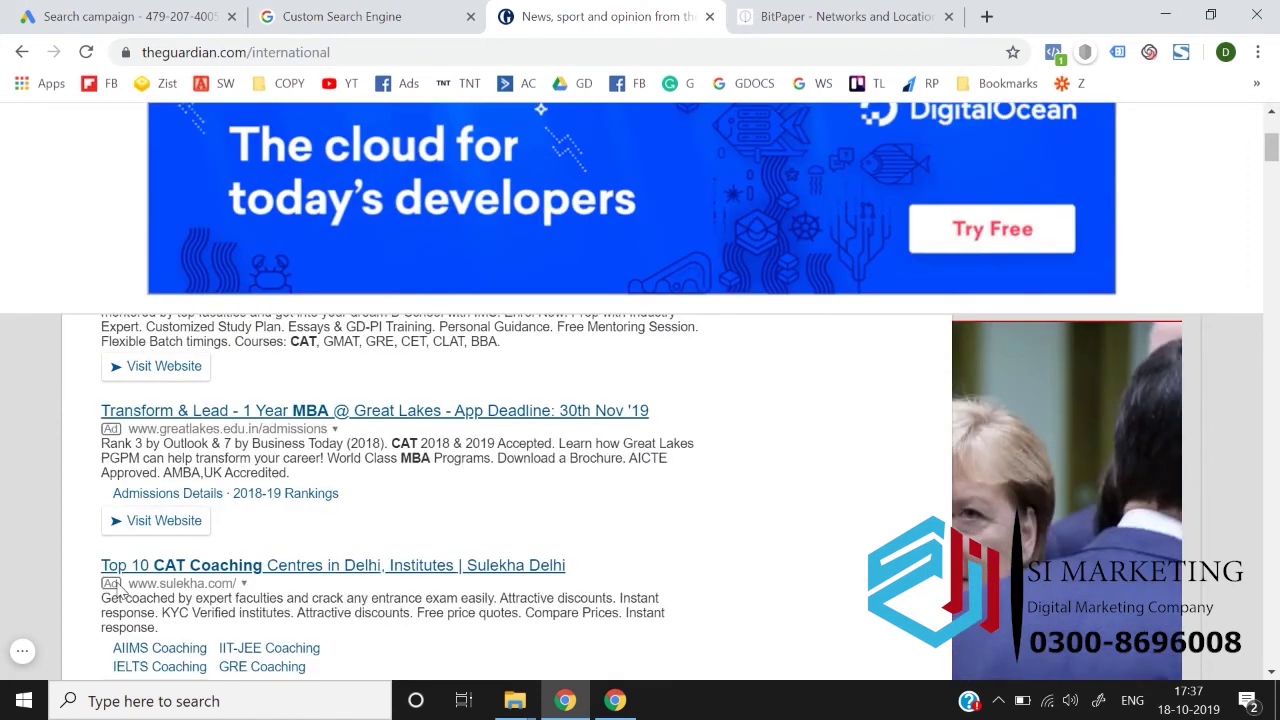
Check the Google Ads campaign's network settings, then examine the ads in The Guardian's "mba coaching" results and the banner above them
left_click(104, 14)
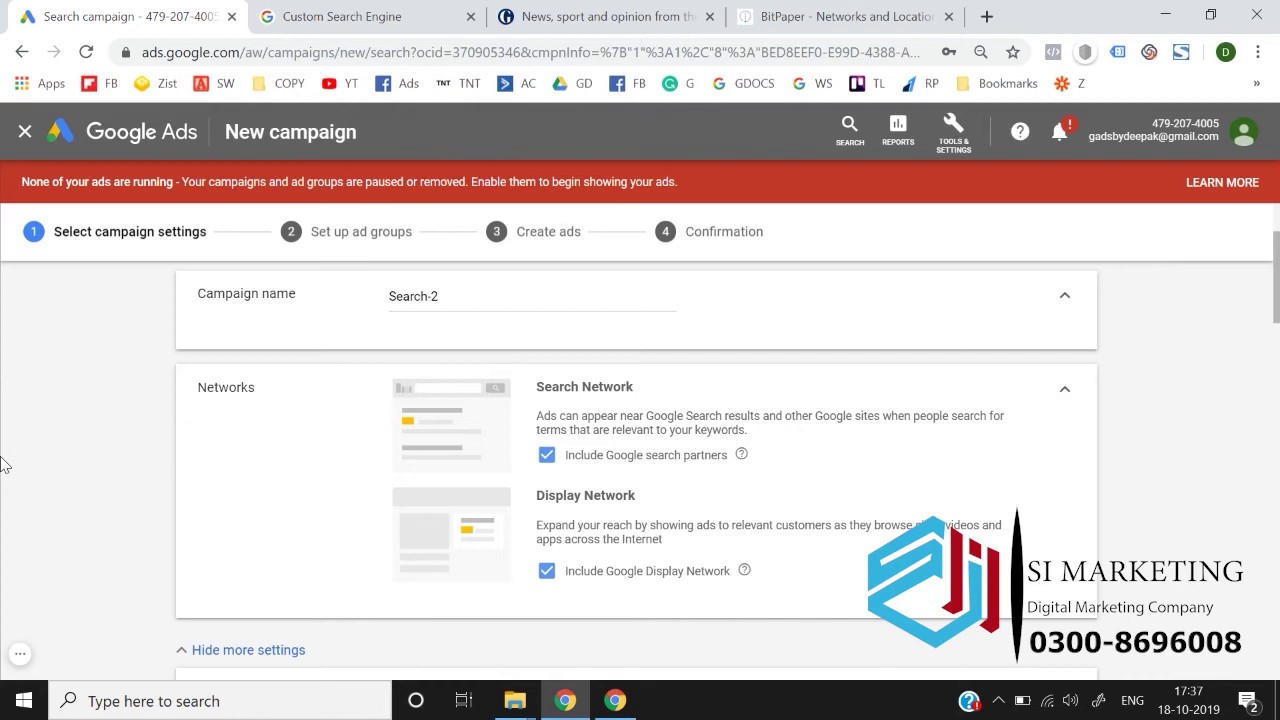
key("ctrl+3")
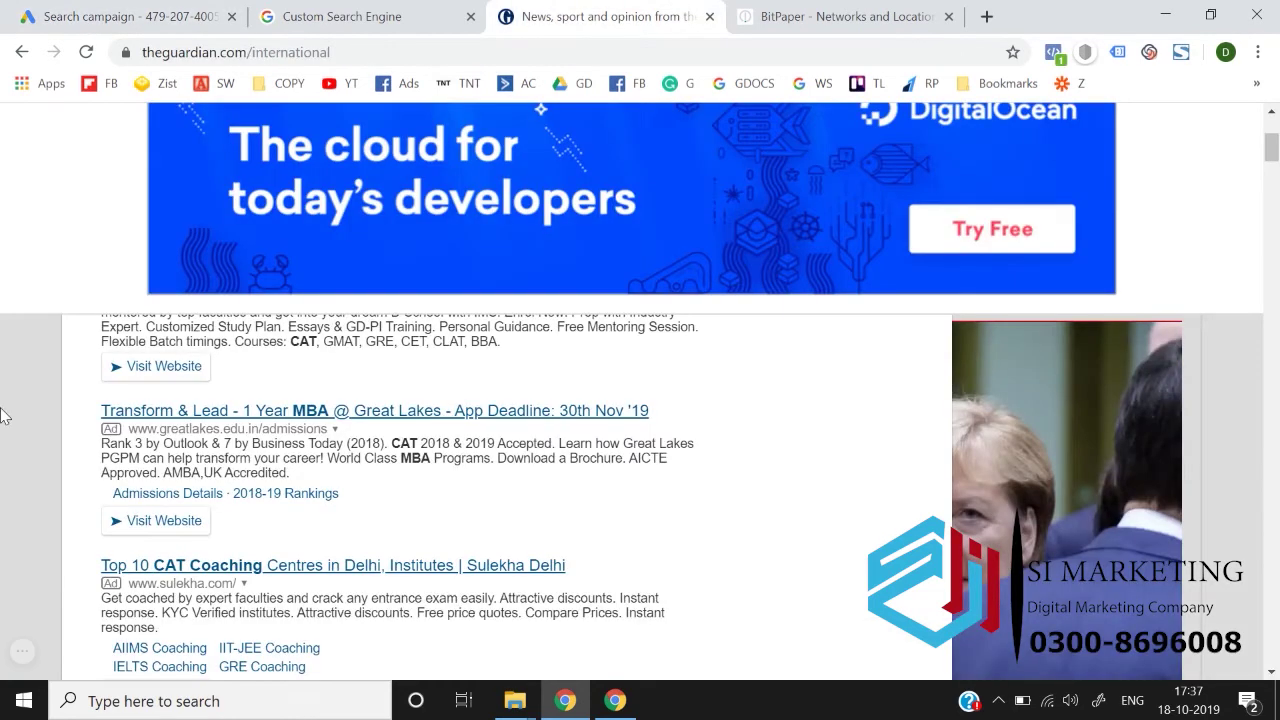
scroll(35, 410, "up", 3)
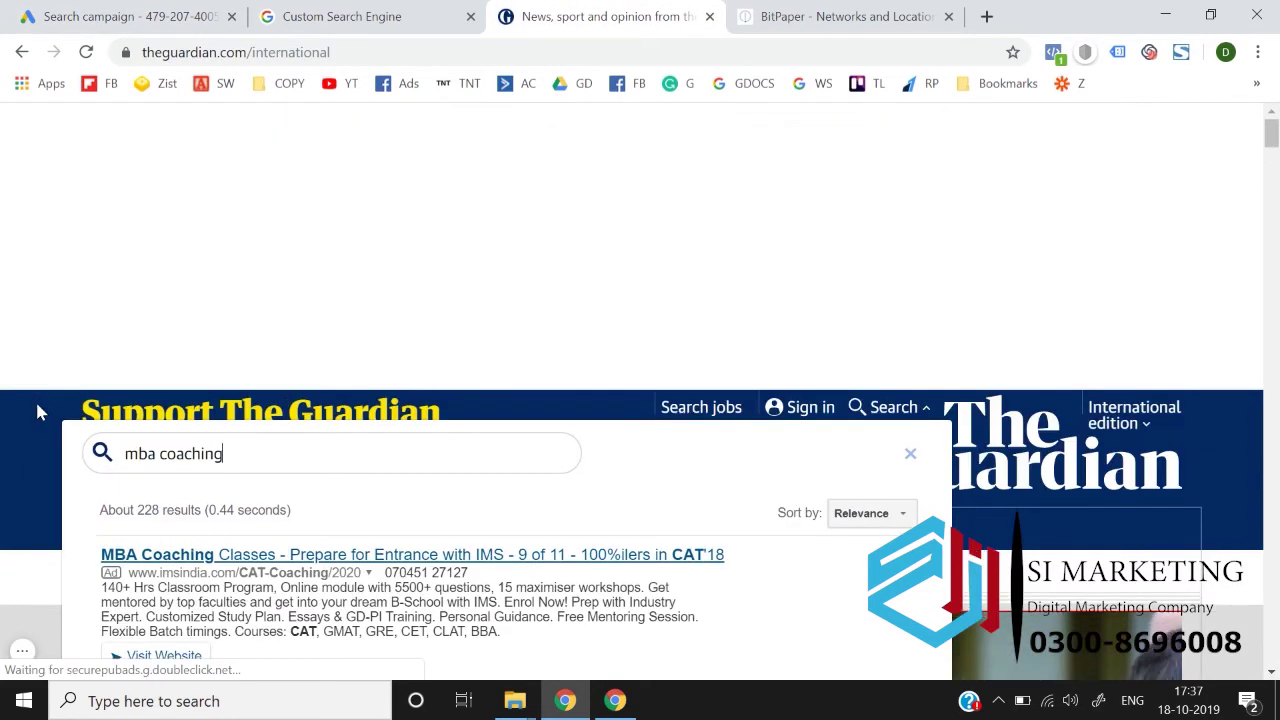
scroll(35, 410, "down", 2)
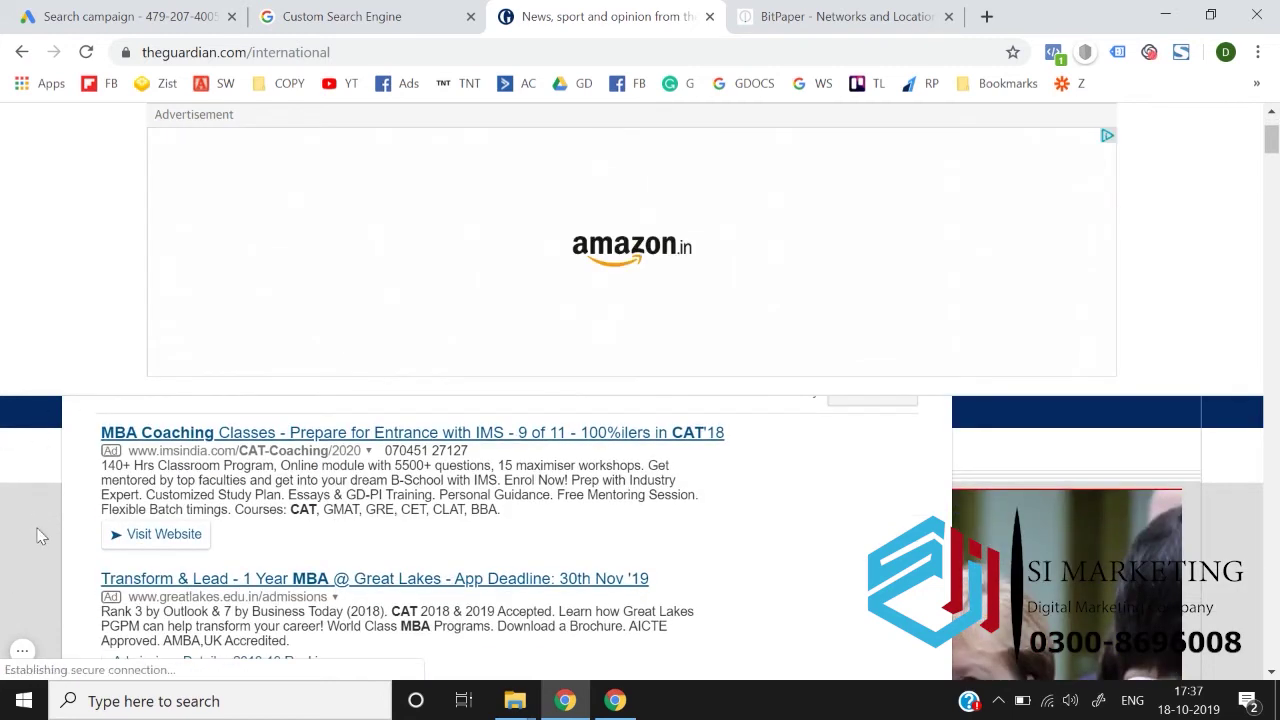
scroll(37, 530, "up", 2)
scroll(37, 535, "down", 1)
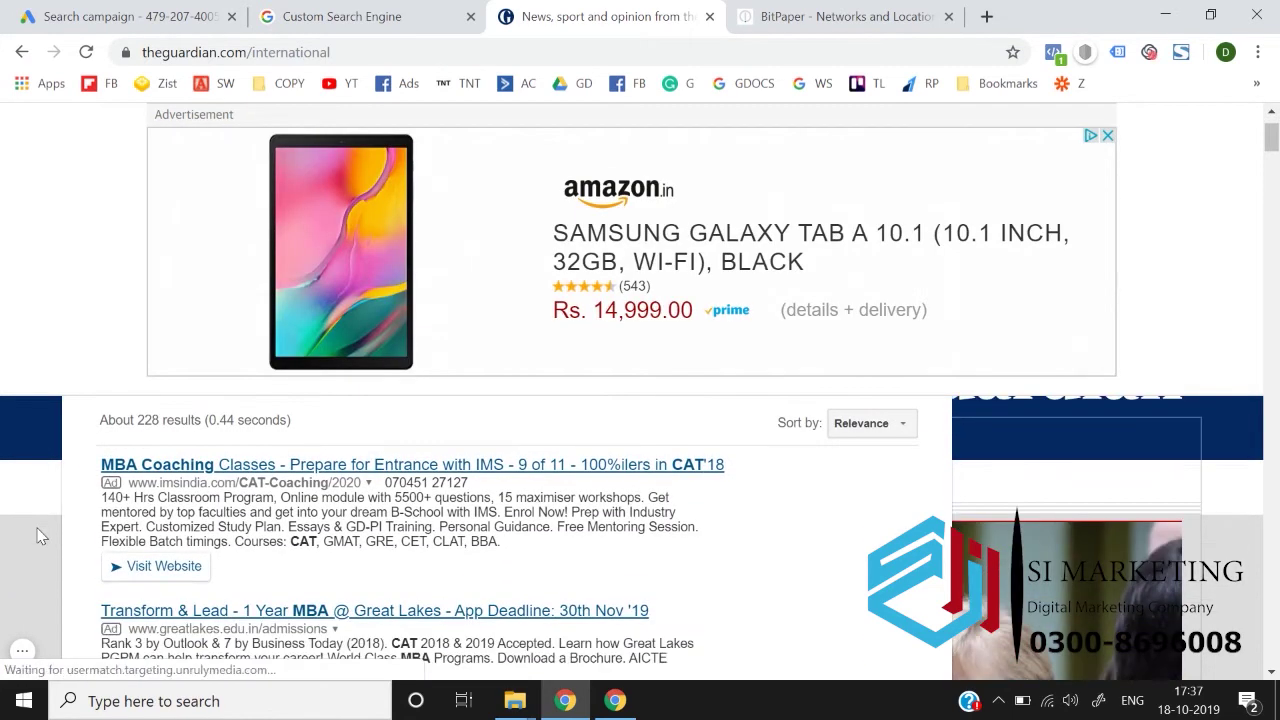
Place the BitPaper page ahead of The Guardian page in the browser's tab order, and return to the Google Ads campaign's network settings
left_click(130, 16)
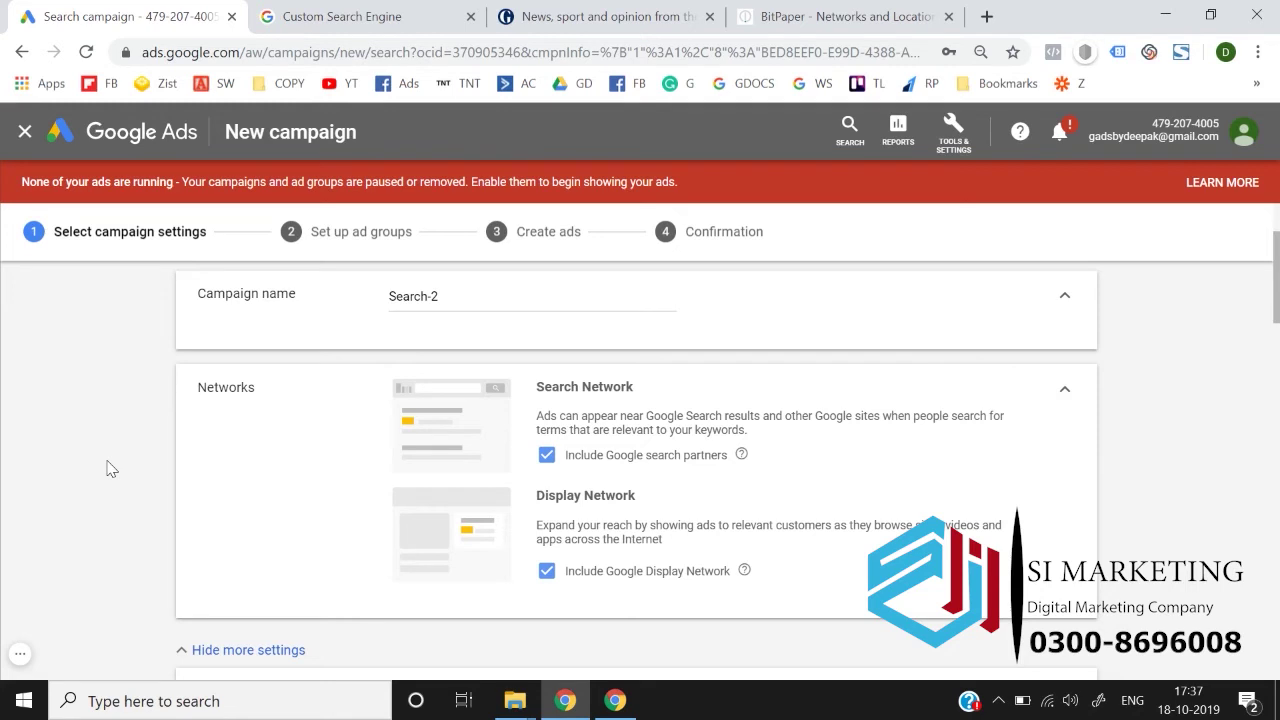
left_click(775, 12)
left_click_drag(780, 12, 651, 10)
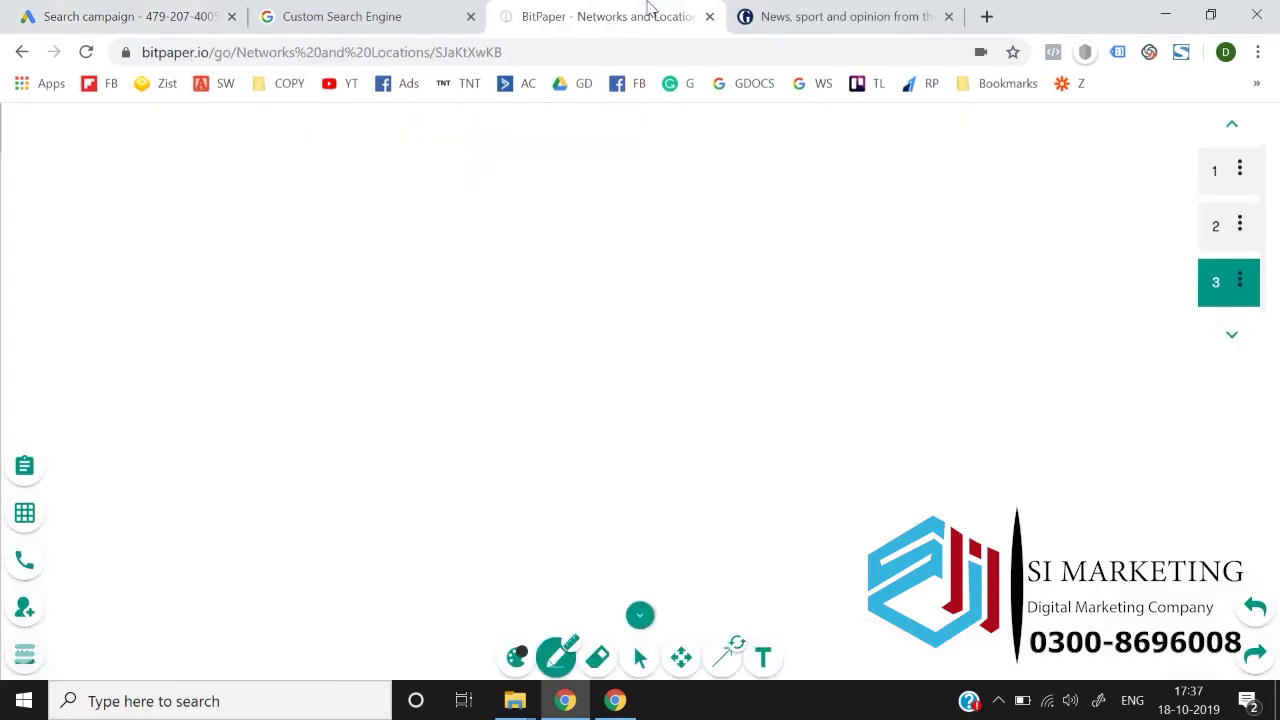
left_click(787, 10)
left_click(112, 12)
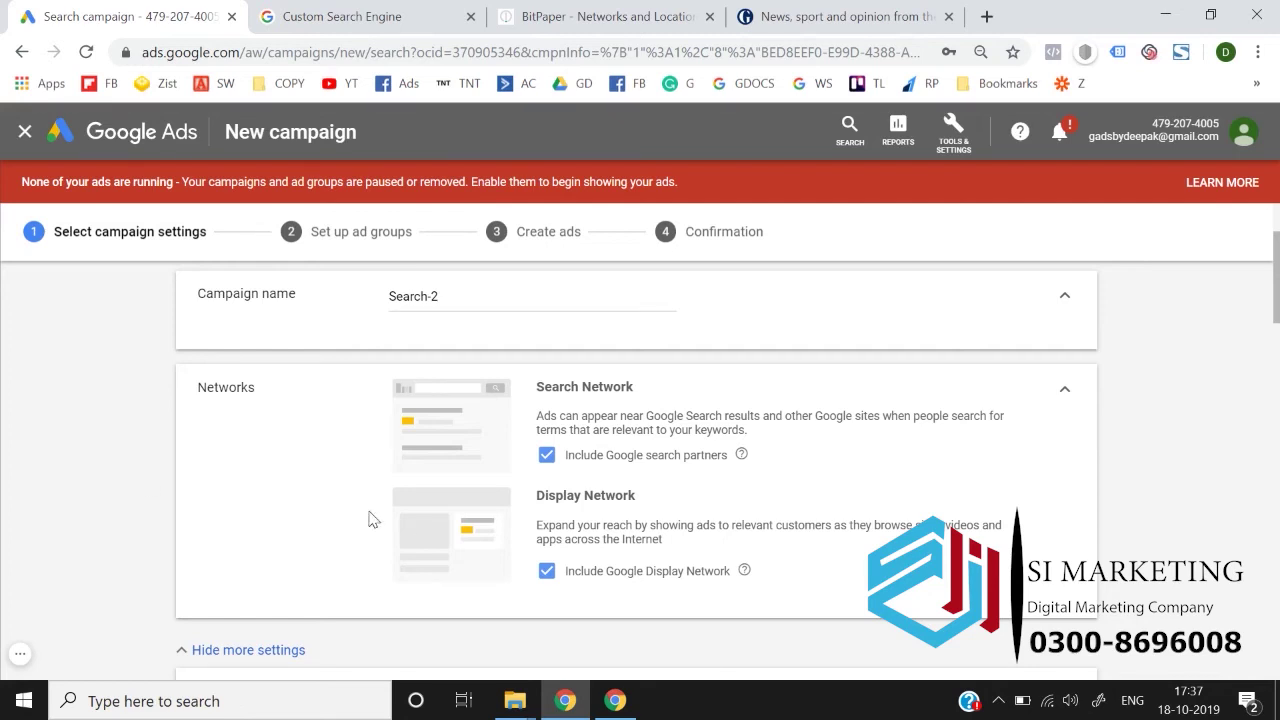
Exclude Google search partners and the Google Display Network from the campaign's networks
left_click(550, 458)
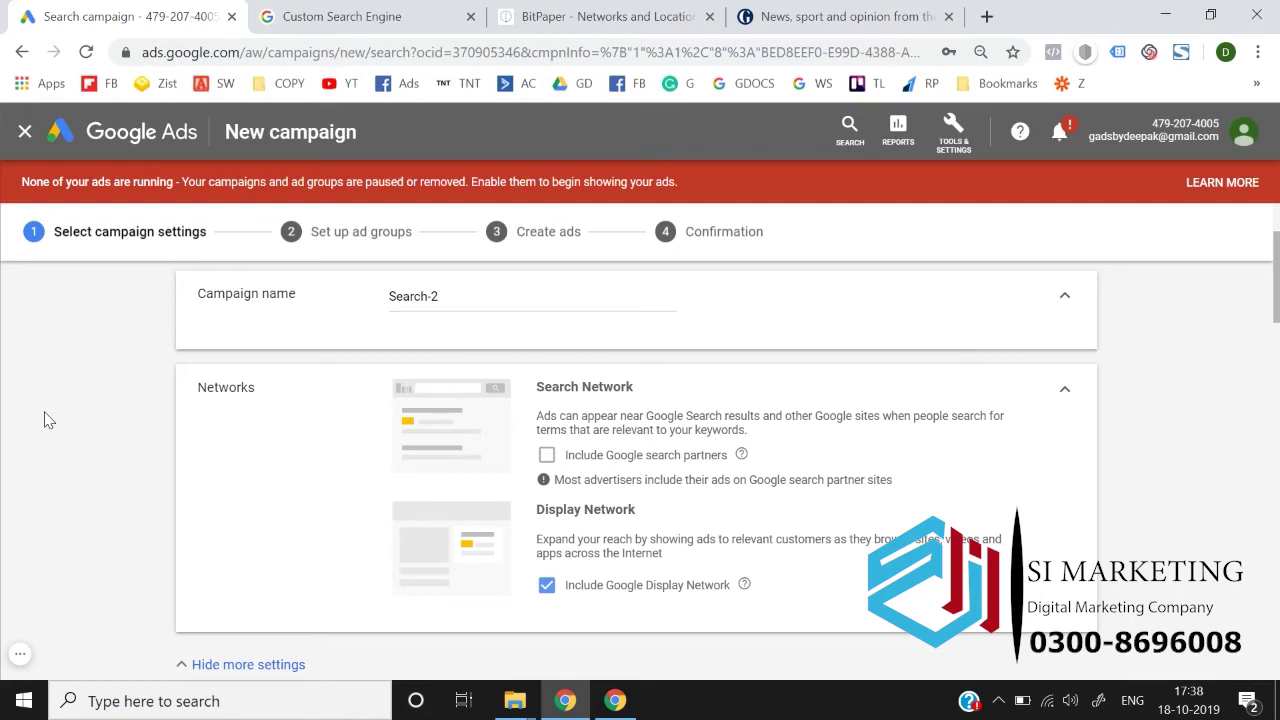
left_click(546, 585)
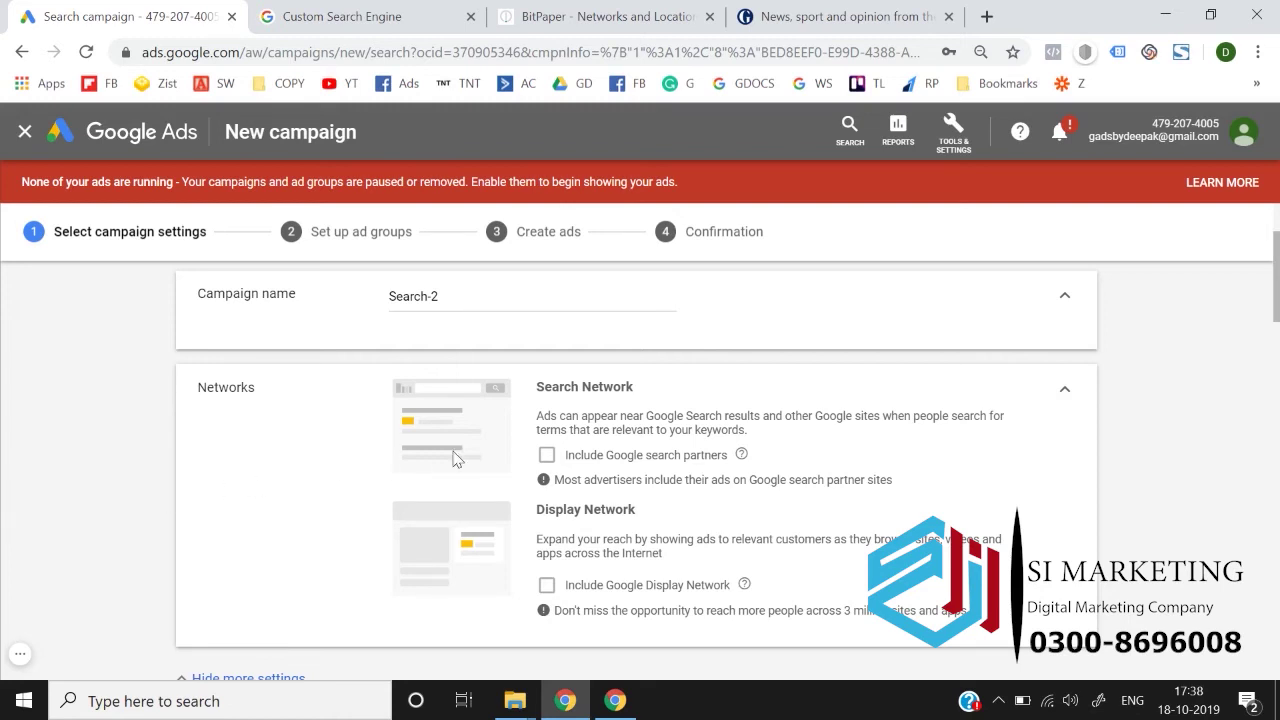
Try including Google search partners and the Google Display Network again, clearing each option after it is tried
left_click(547, 457)
left_click(547, 457)
left_click(548, 588)
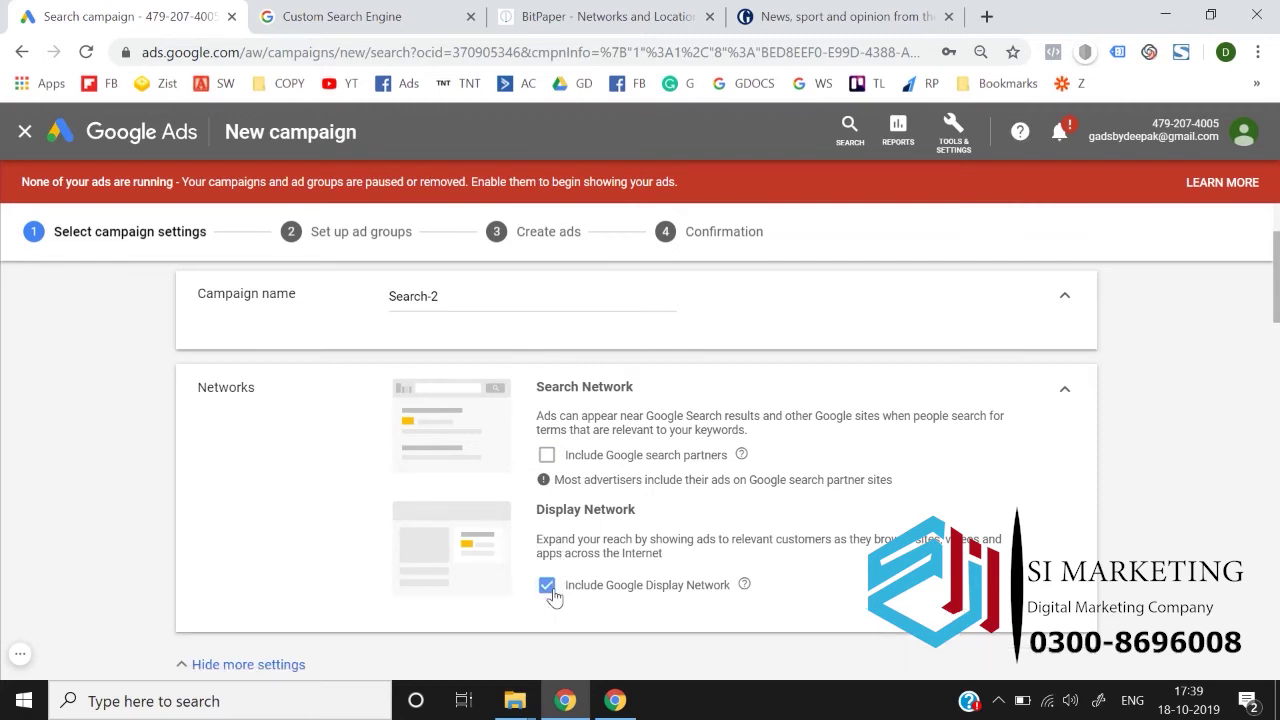
left_click(547, 586)
left_click(547, 455)
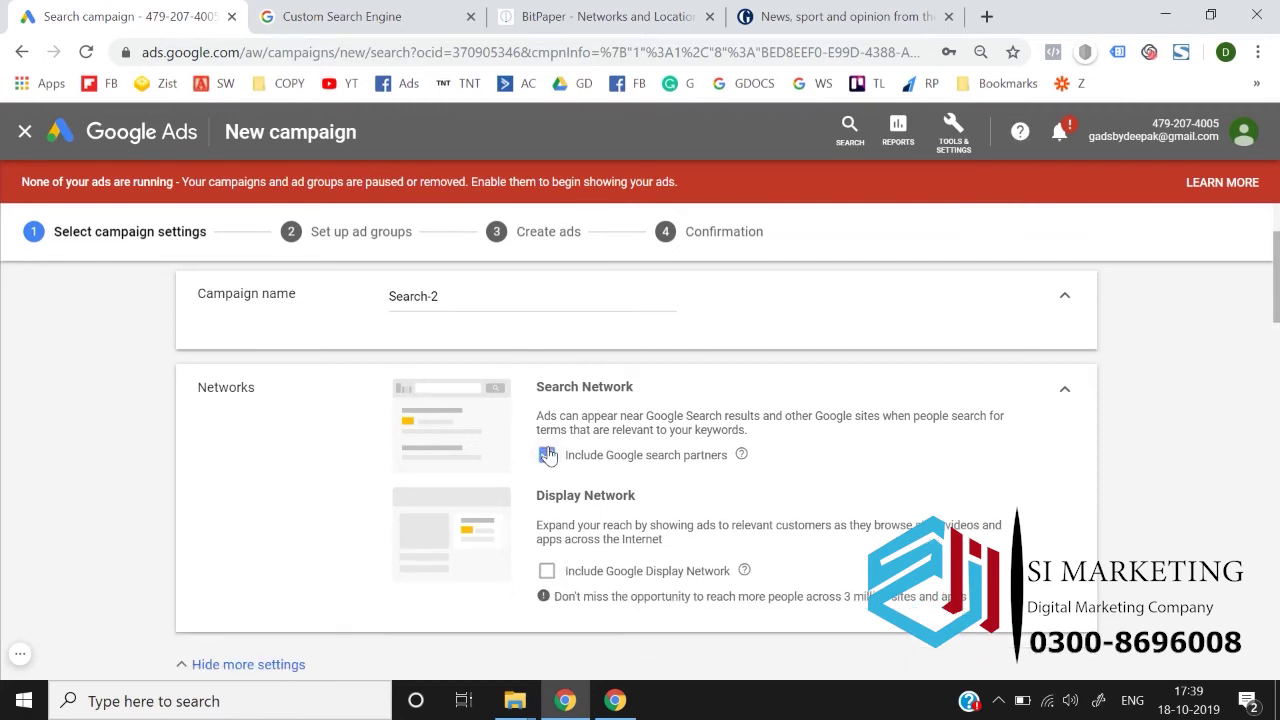
left_click(547, 455)
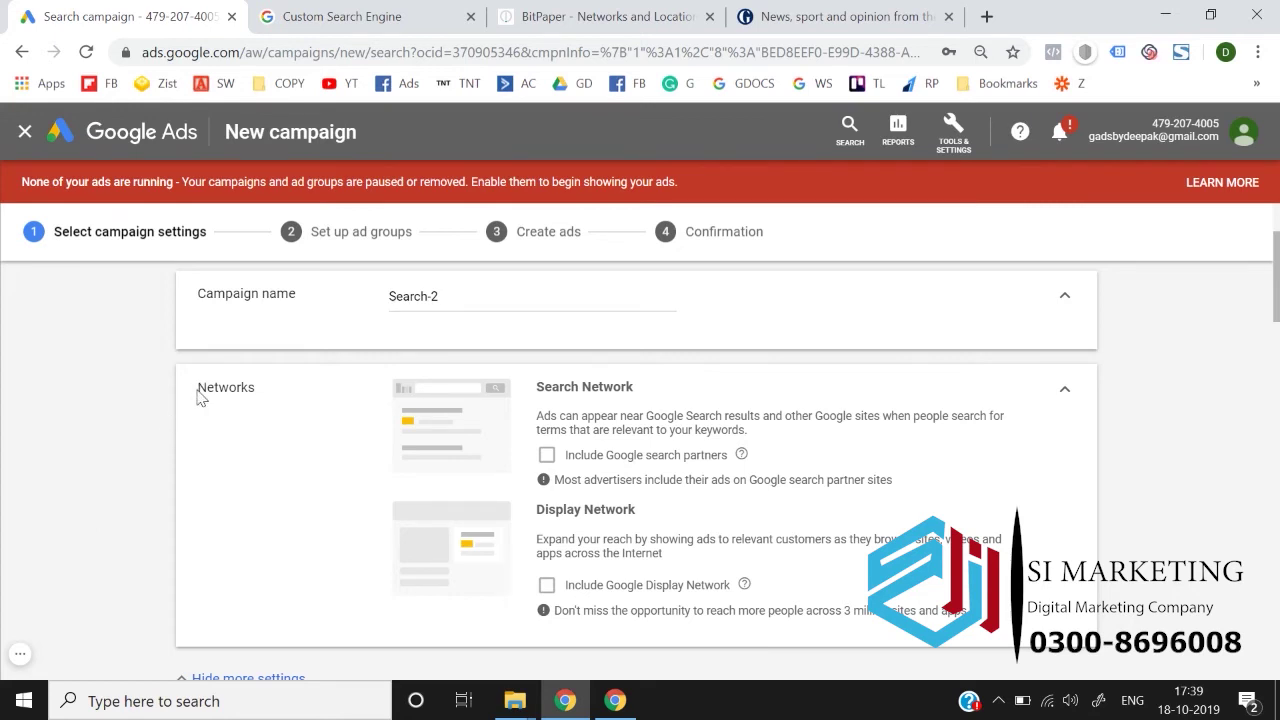
Examine the campaign's Networks section, then highlight the heading of the Google Custom Search Engine introduction page
left_click_drag(200, 398, 274, 557)
left_click(111, 477)
scroll(111, 477, "down", 1)
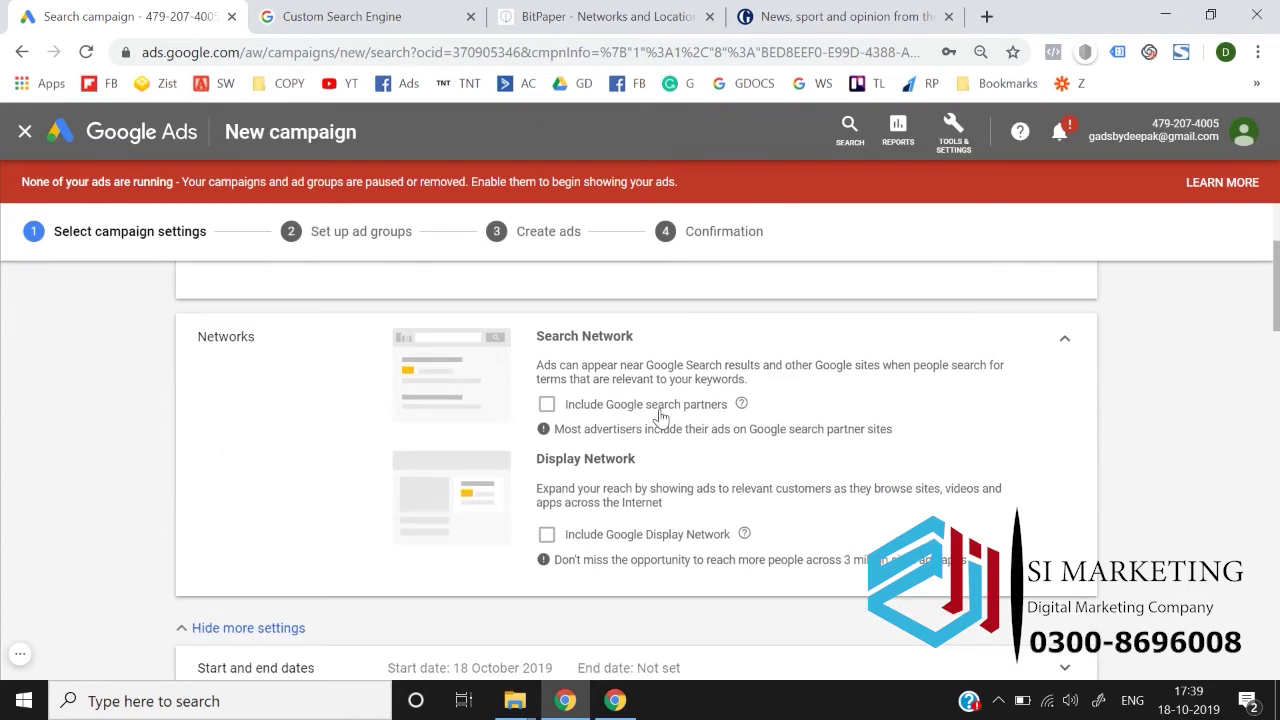
left_click(395, 8)
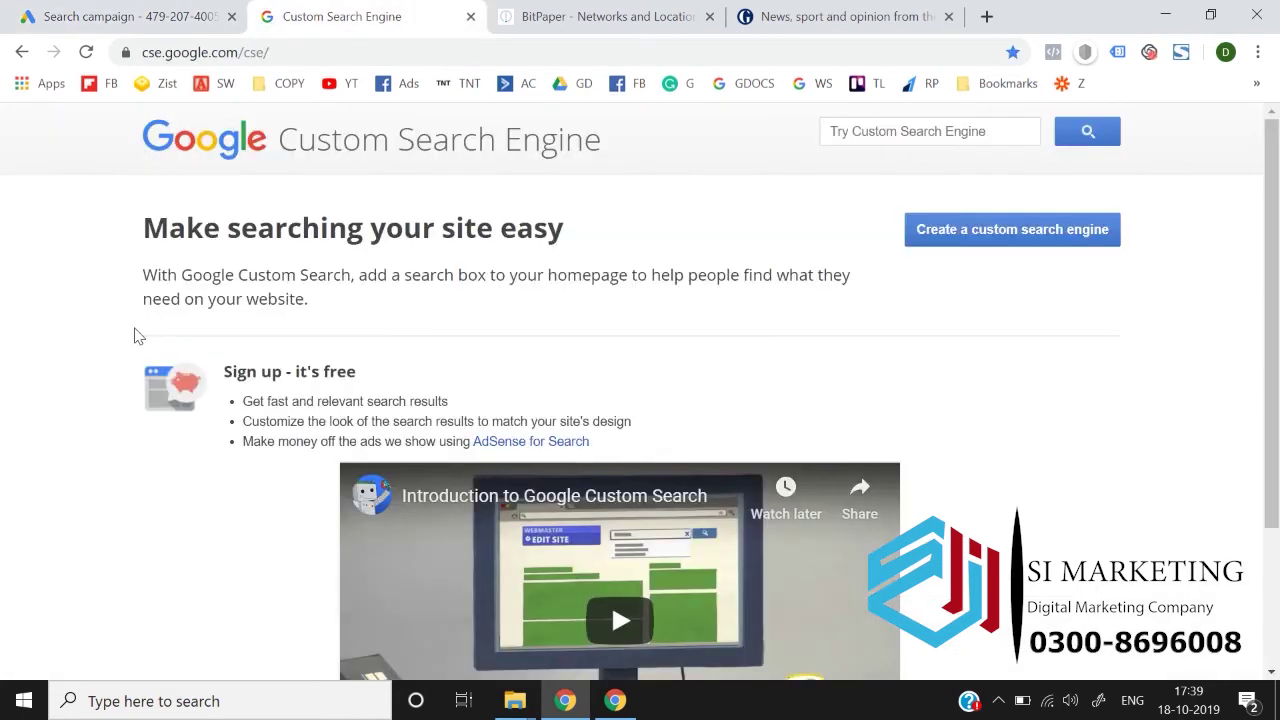
mouse_move(145, 150)
left_mouse_down()
mouse_move(589, 140)
mouse_move(623, 154)
mouse_move(140, 152)
left_mouse_up()
left_click(623, 155)
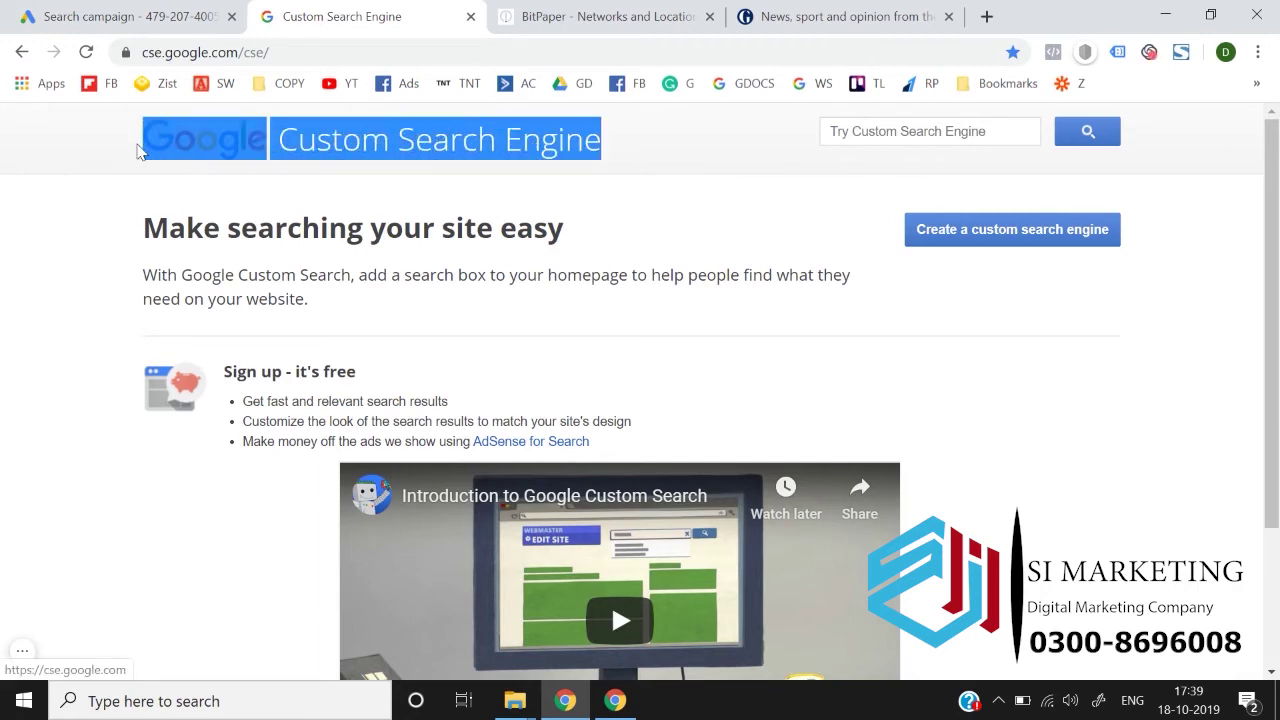
Return to the Google Ads campaign settings and collapse the location options in the Locations section
left_click(130, 10)
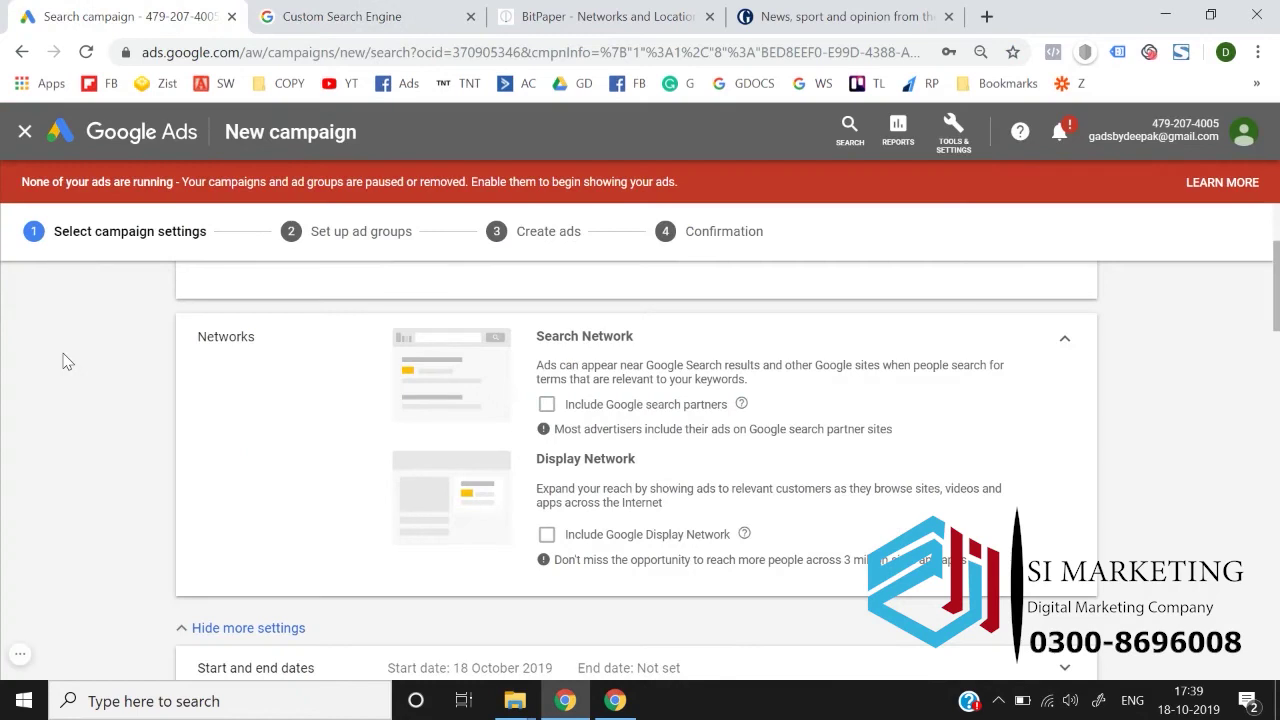
scroll(63, 361, "down", 5)
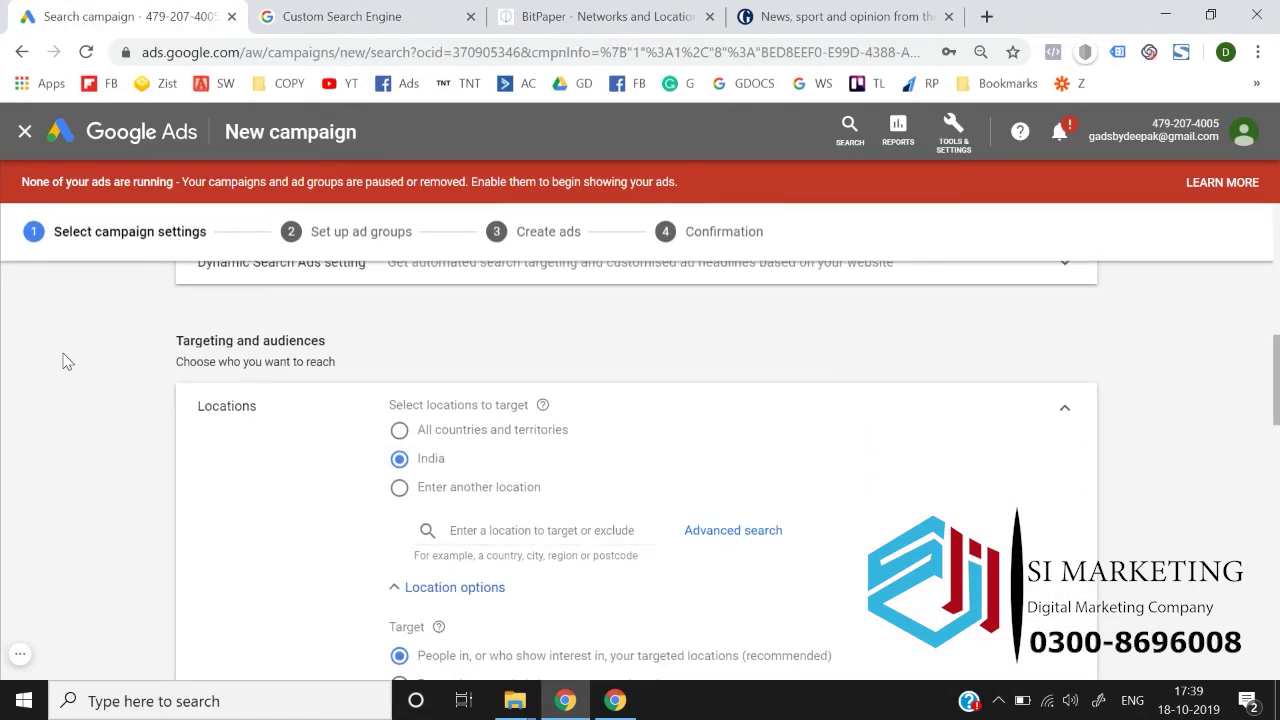
scroll(63, 361, "down", 1)
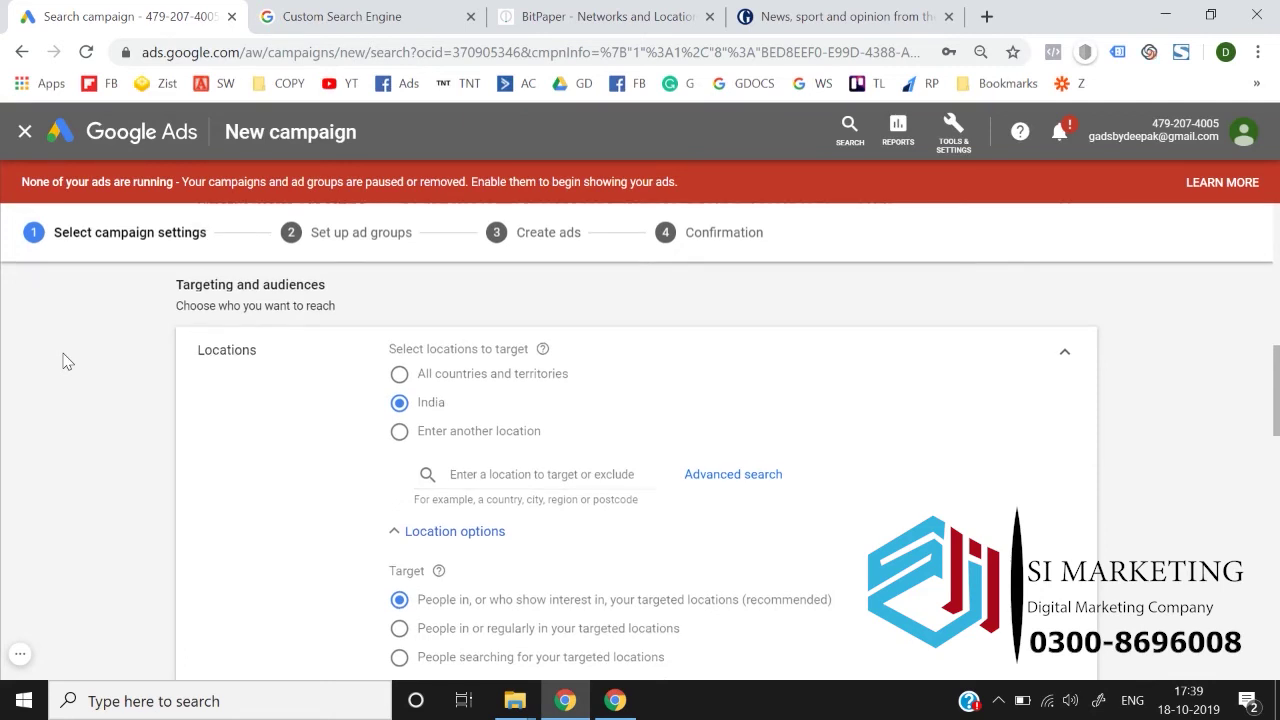
left_click(392, 531)
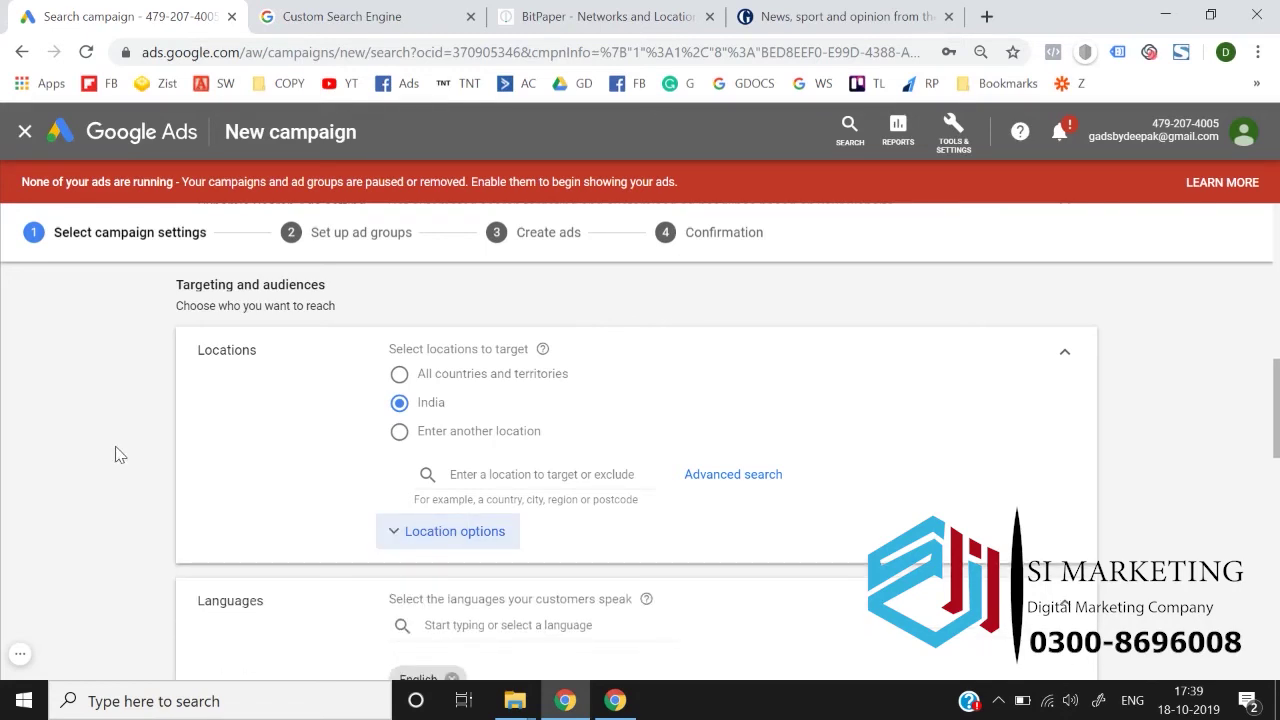
Try targeting all countries and territories and then India, and add the Delhi, India union territory as a target before removing it
left_click(400, 377)
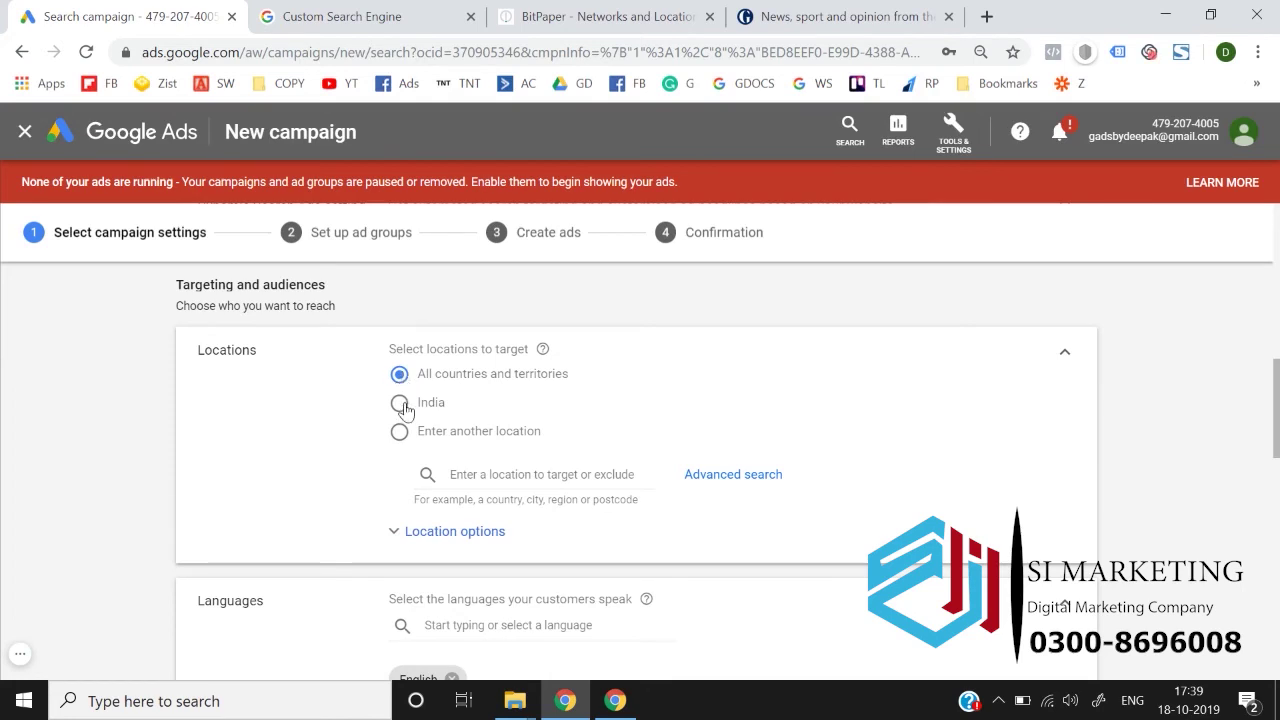
left_click(401, 405)
type("delhi")
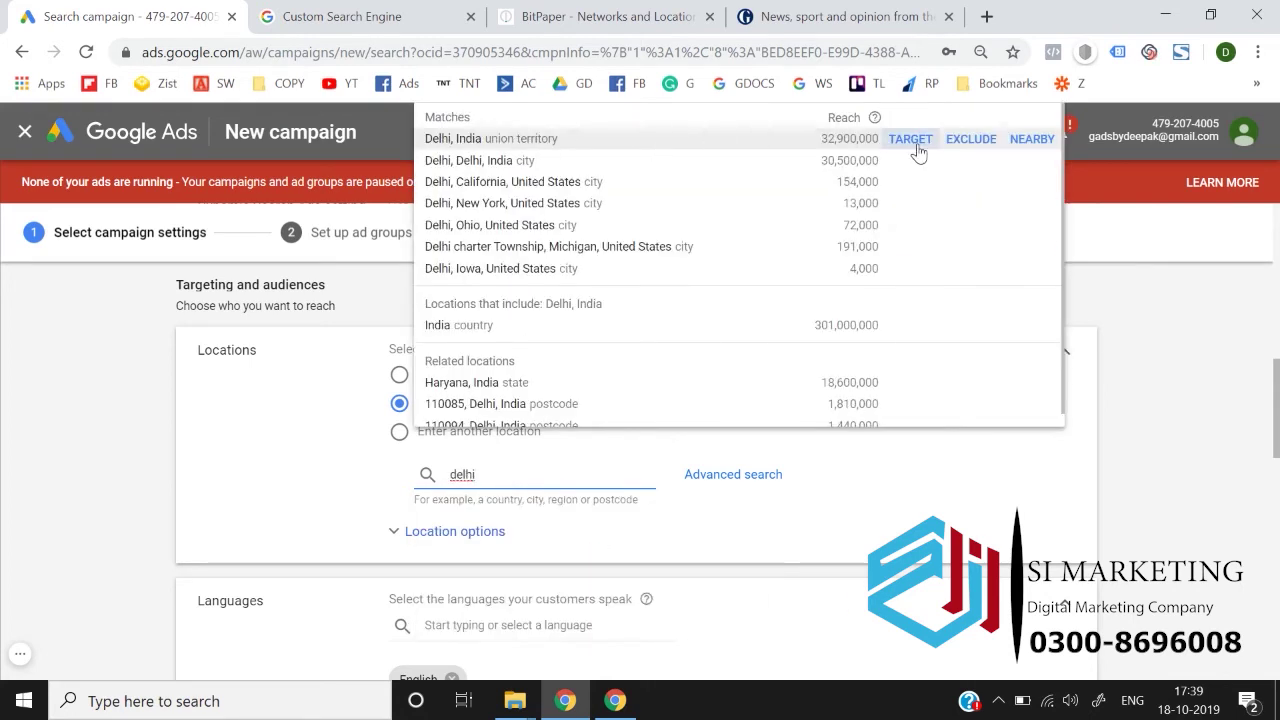
left_click(911, 139)
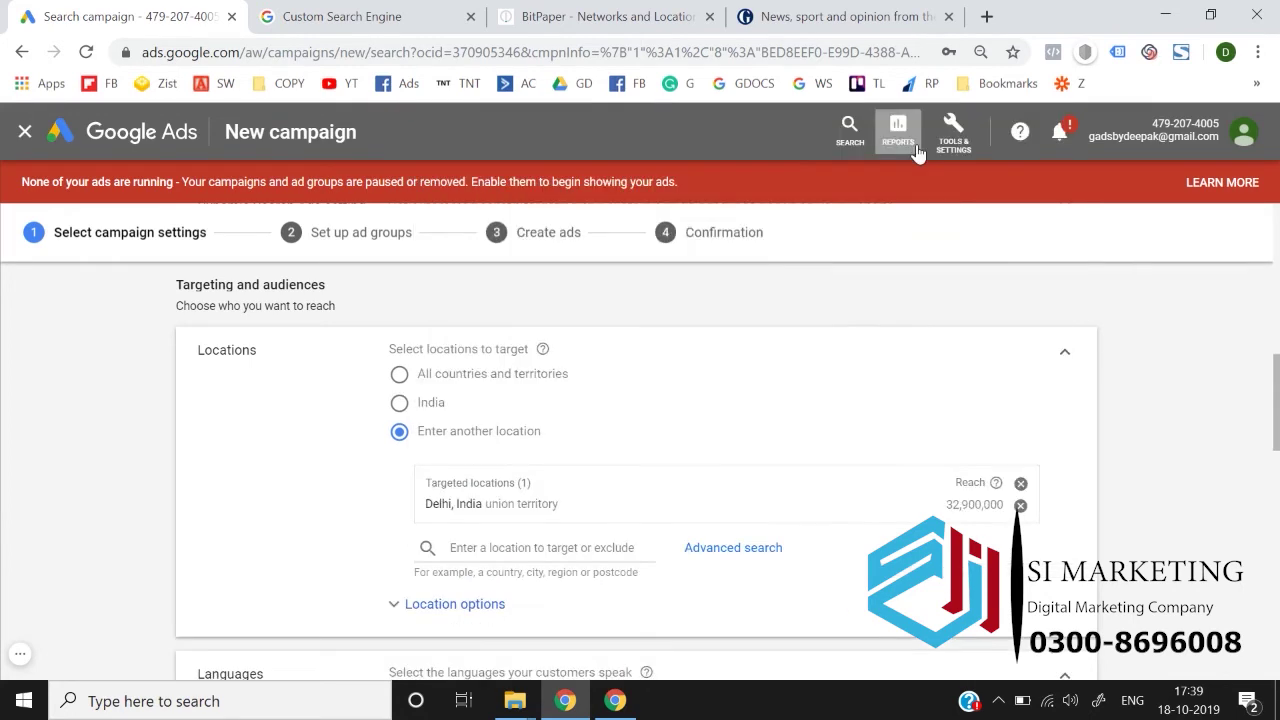
left_click(1020, 507)
Search for "delhi" as another location, target the Delhi, India union territory once more and remove it from the targeted locations
left_click(591, 478)
type("d")
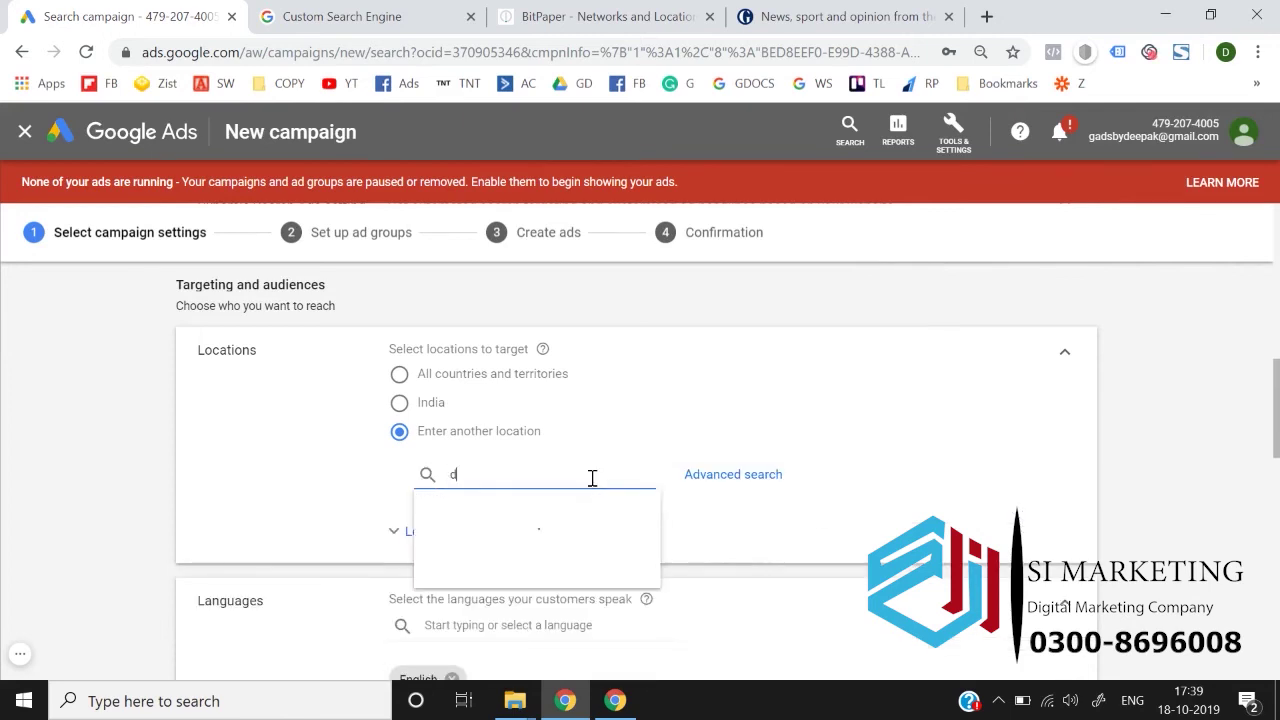
type("elhi")
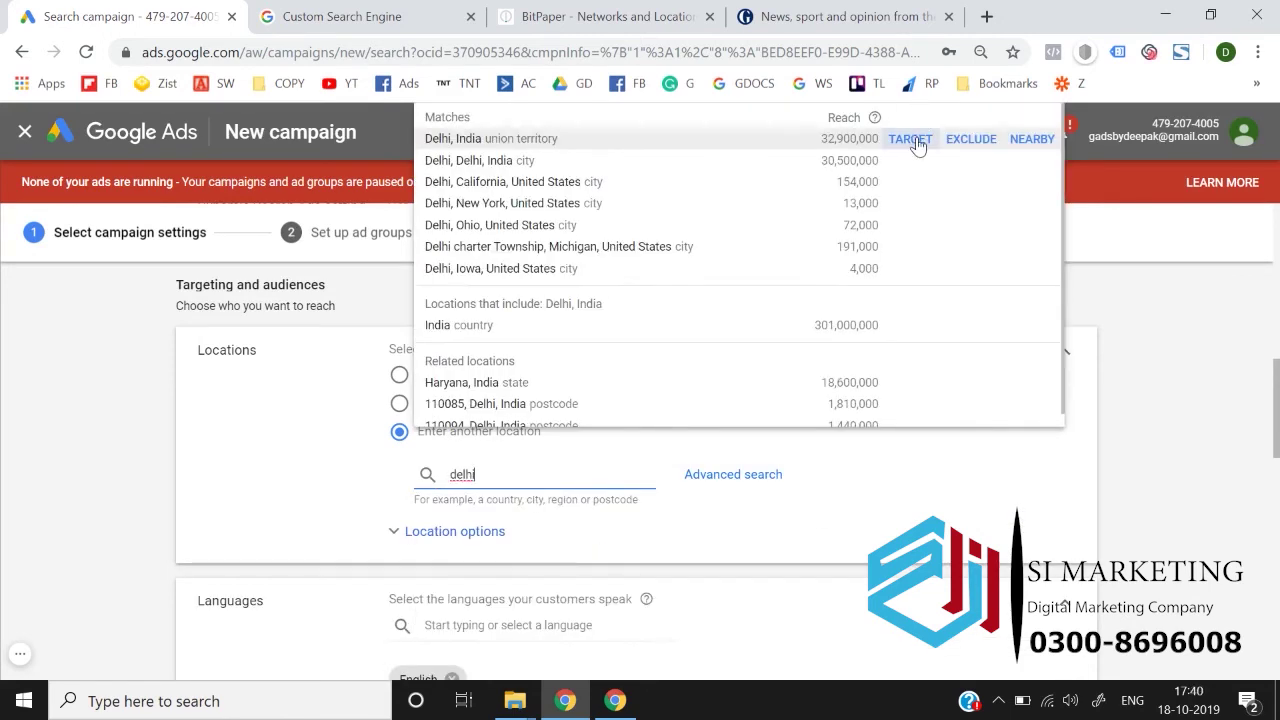
left_click(911, 139)
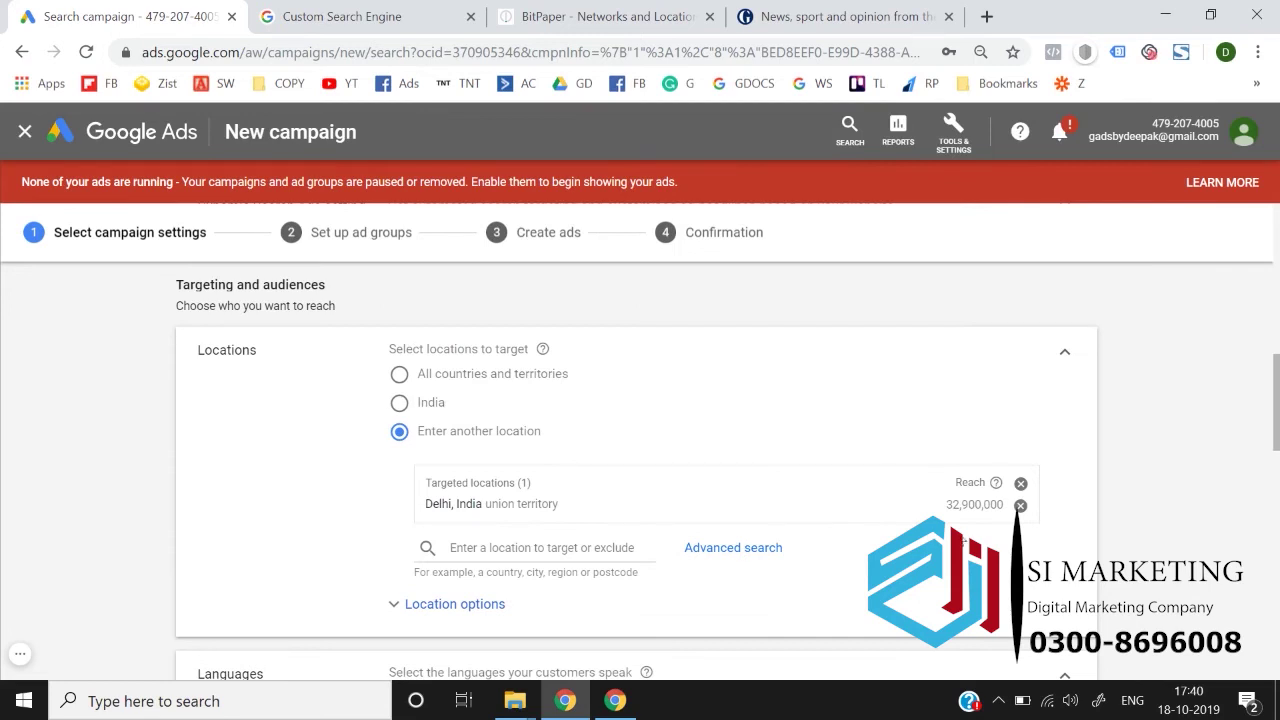
left_click(1020, 506)
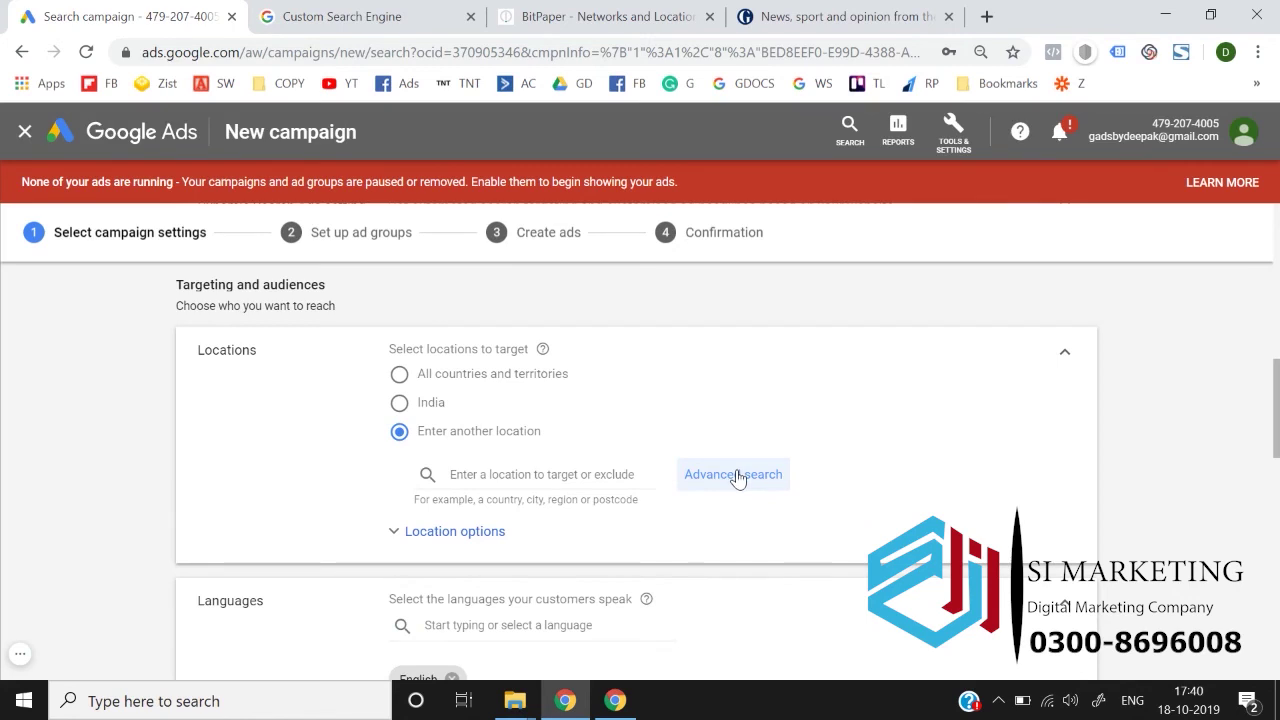
Open the advanced search for the campaign's target locations
scroll(737, 479, "down", 2)
left_click(755, 318)
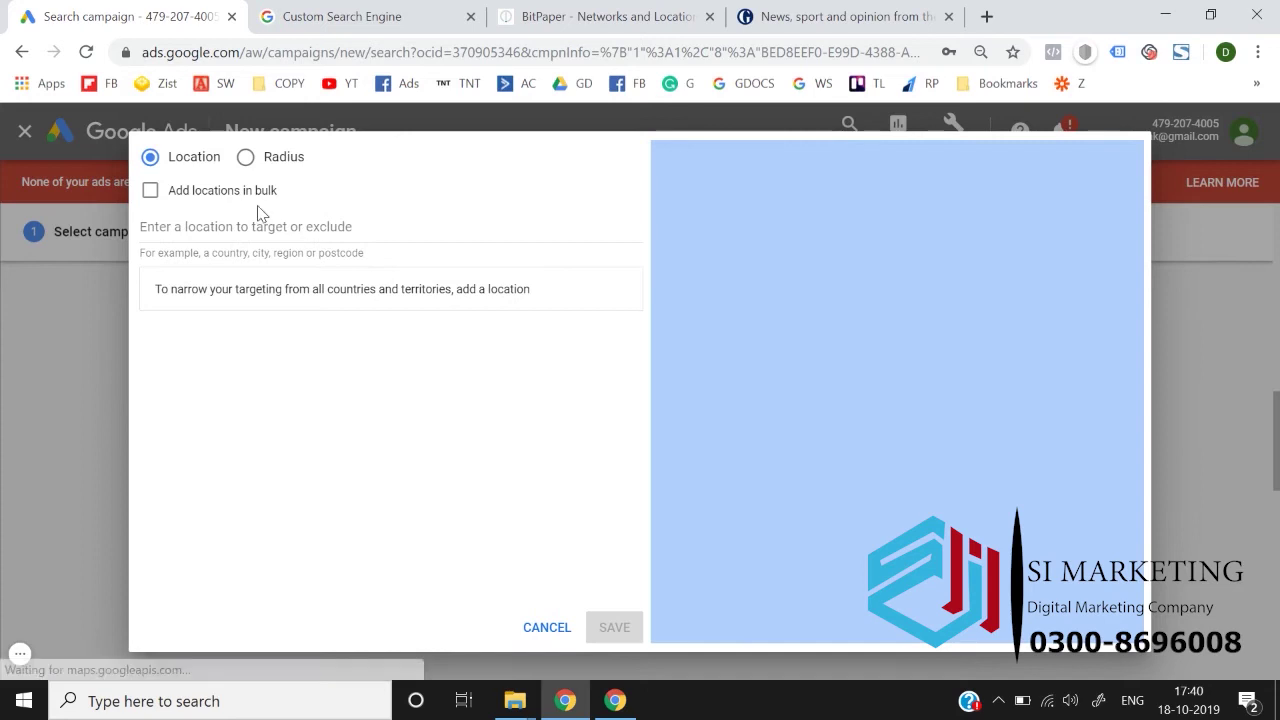
left_click(250, 227)
type("ti")
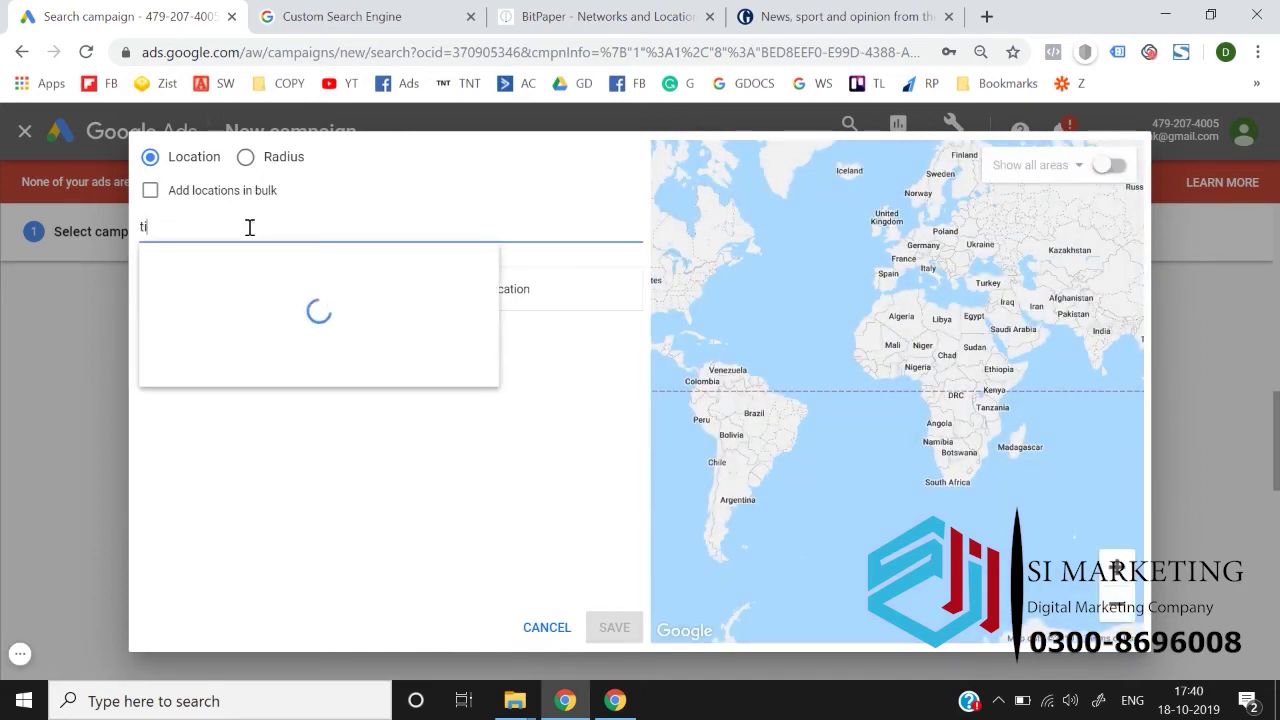
key("BackSpace")
key("BackSpace")
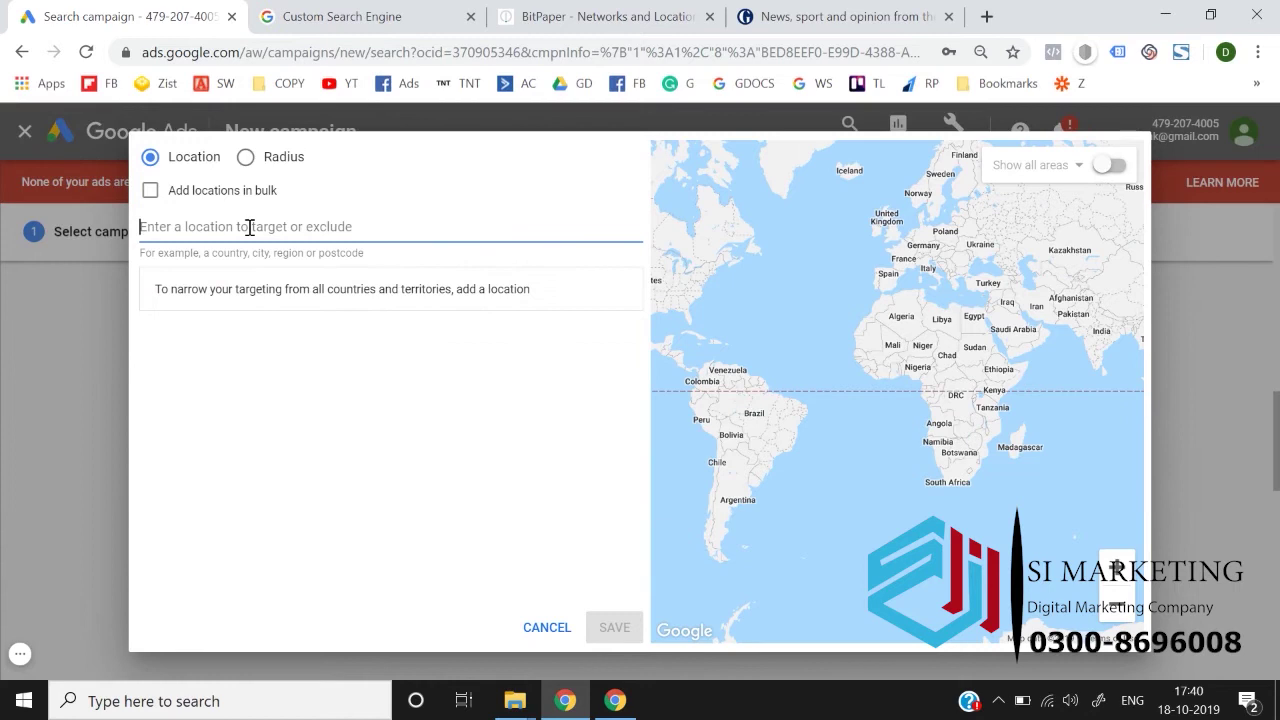
Switch to radius targeting, search for "tilak" and target 20 mi around Tilak Nagar, New Delhi, Delhi
left_click(247, 158)
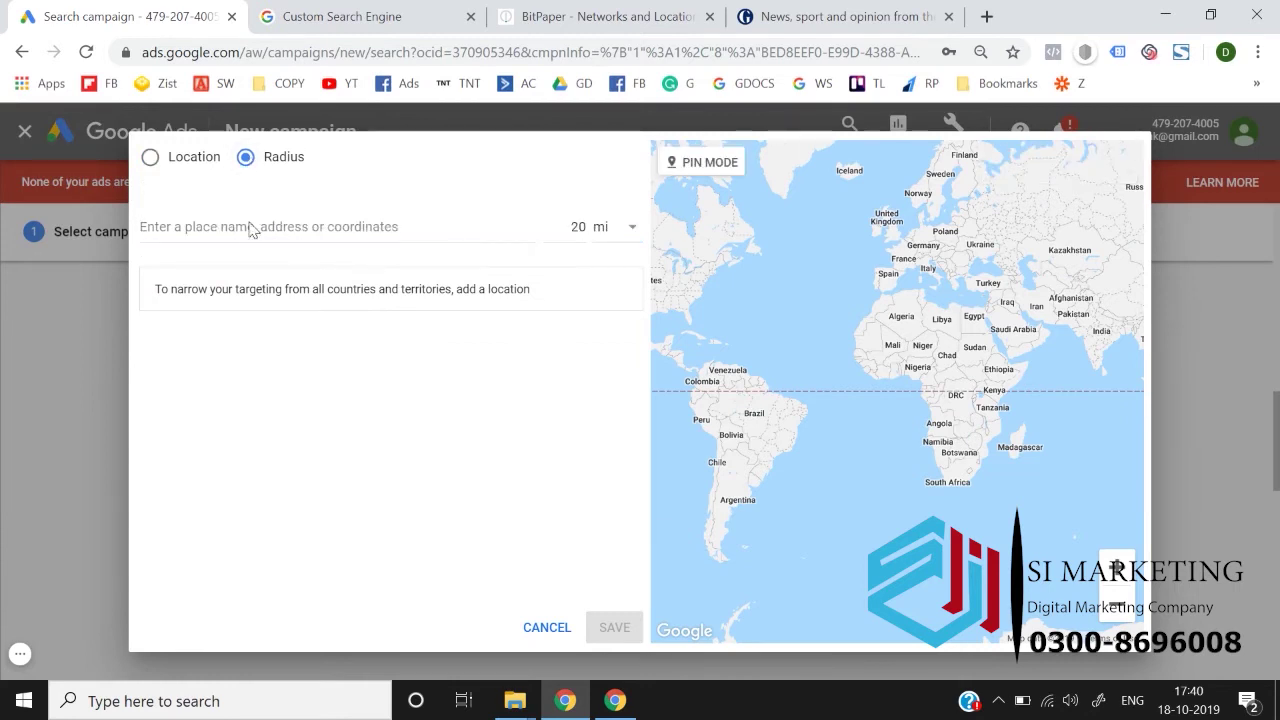
left_click(248, 228)
type("tilak")
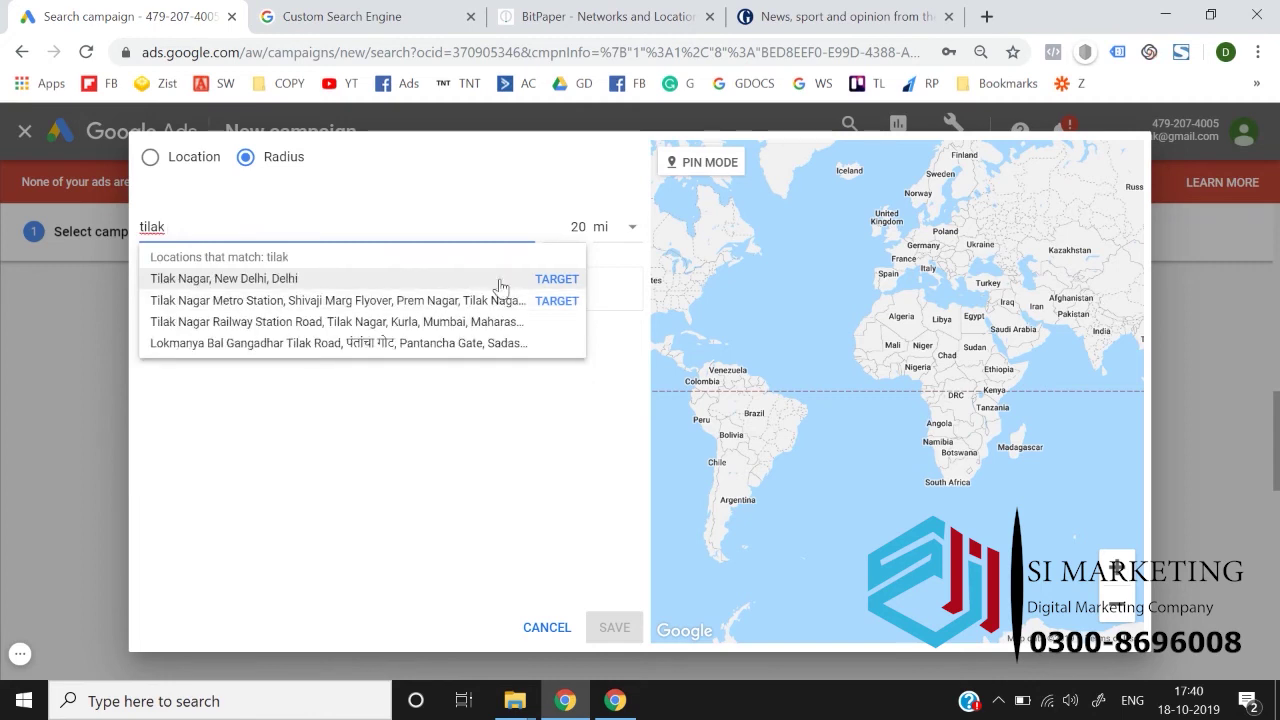
left_click(549, 283)
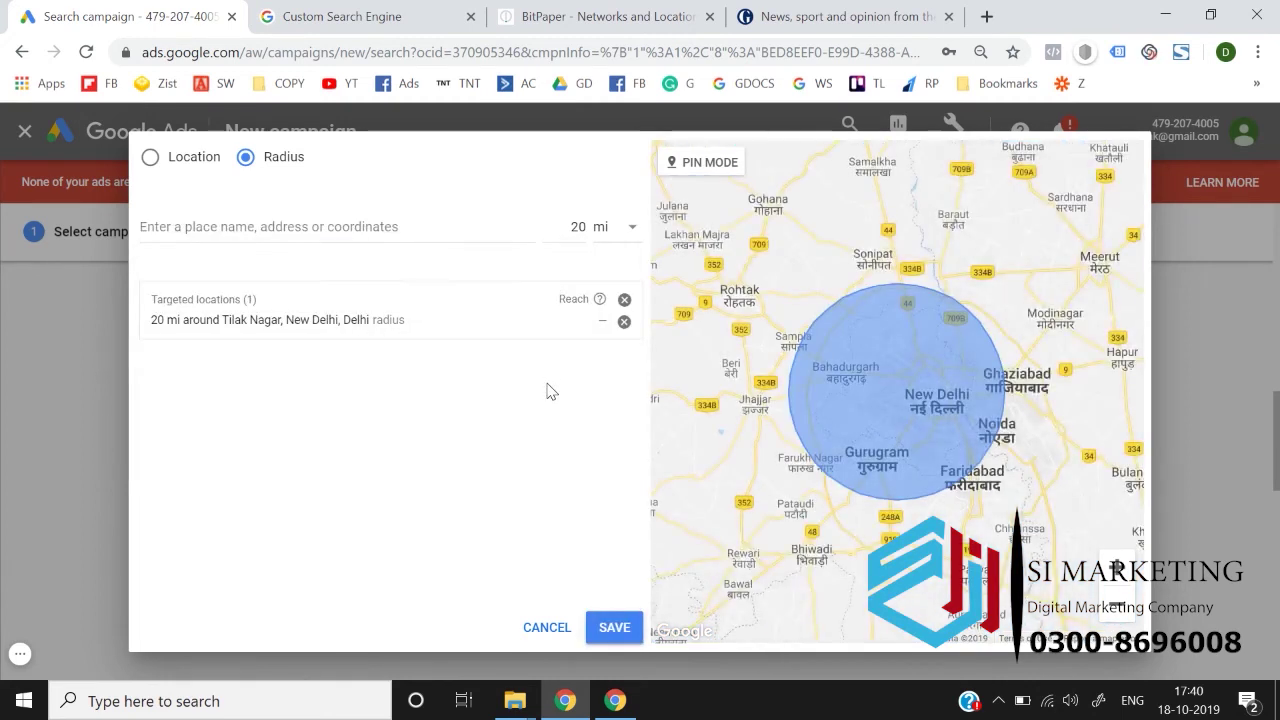
Replace the 20 mi target with a 10 mi radius around Tilak Nagar, New Delhi, Delhi
left_click_drag(835, 438, 786, 460)
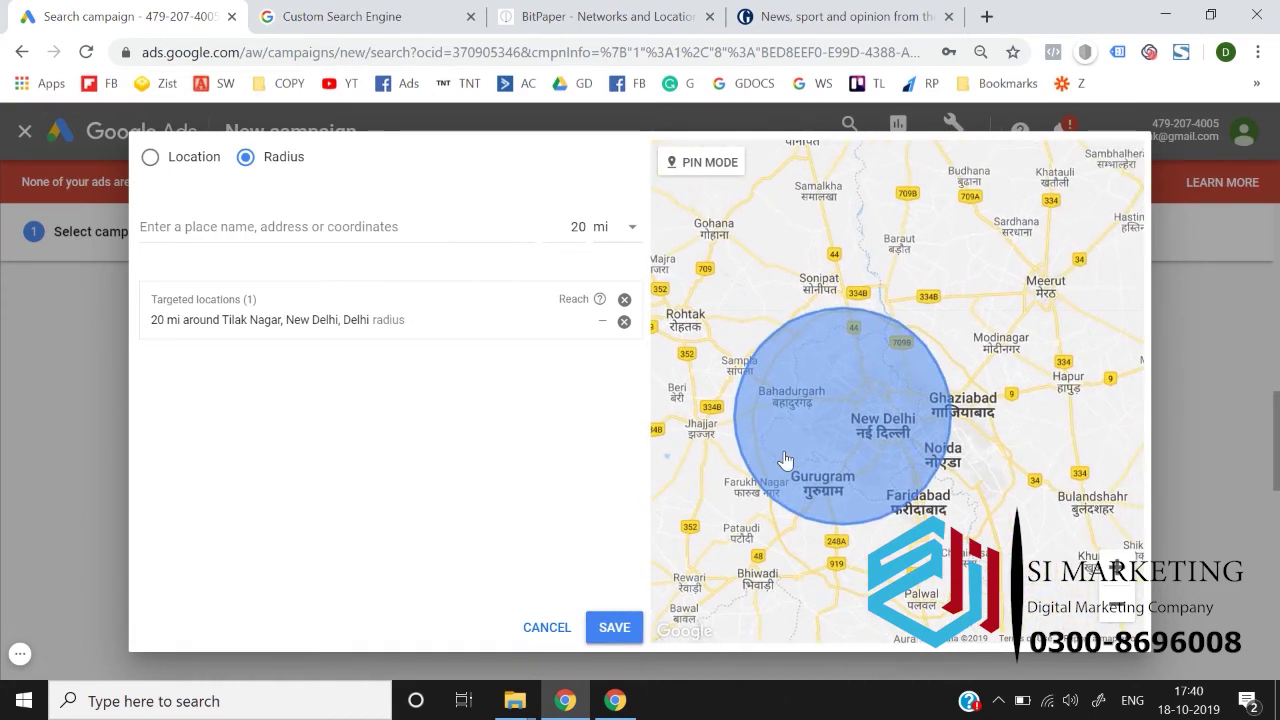
left_click(622, 321)
left_click(390, 226)
type("tila")
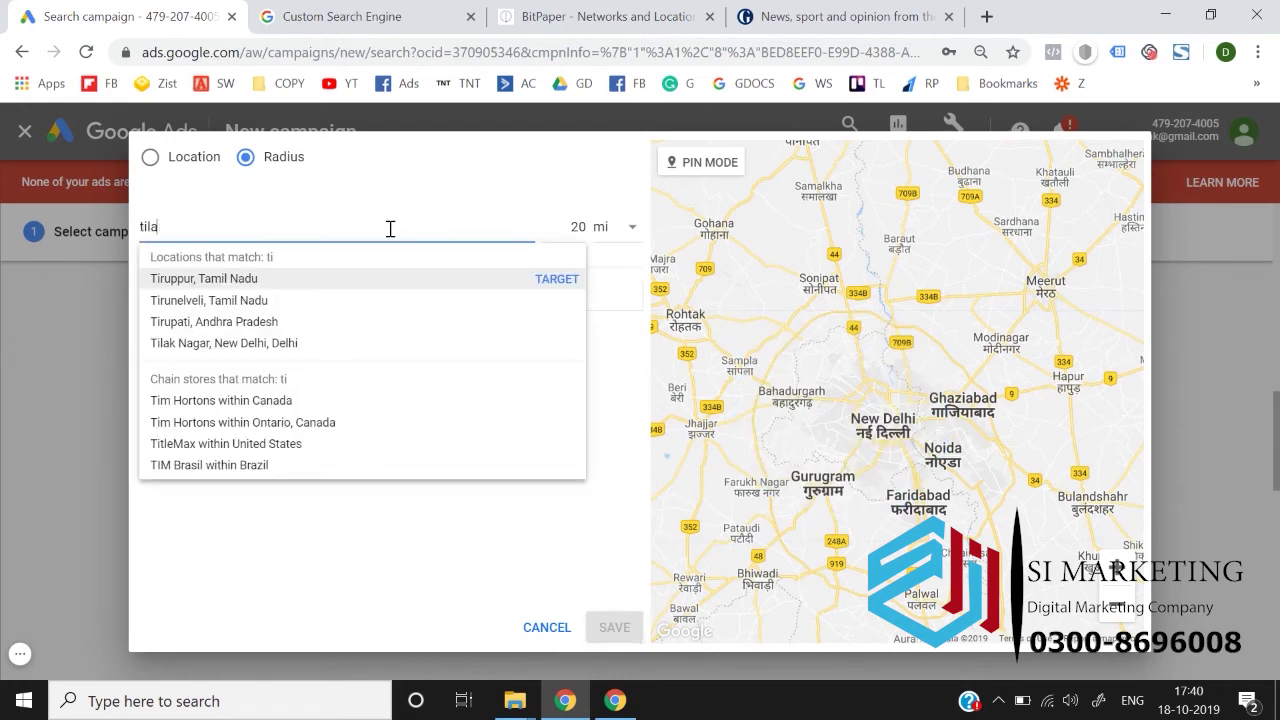
type("k nagar")
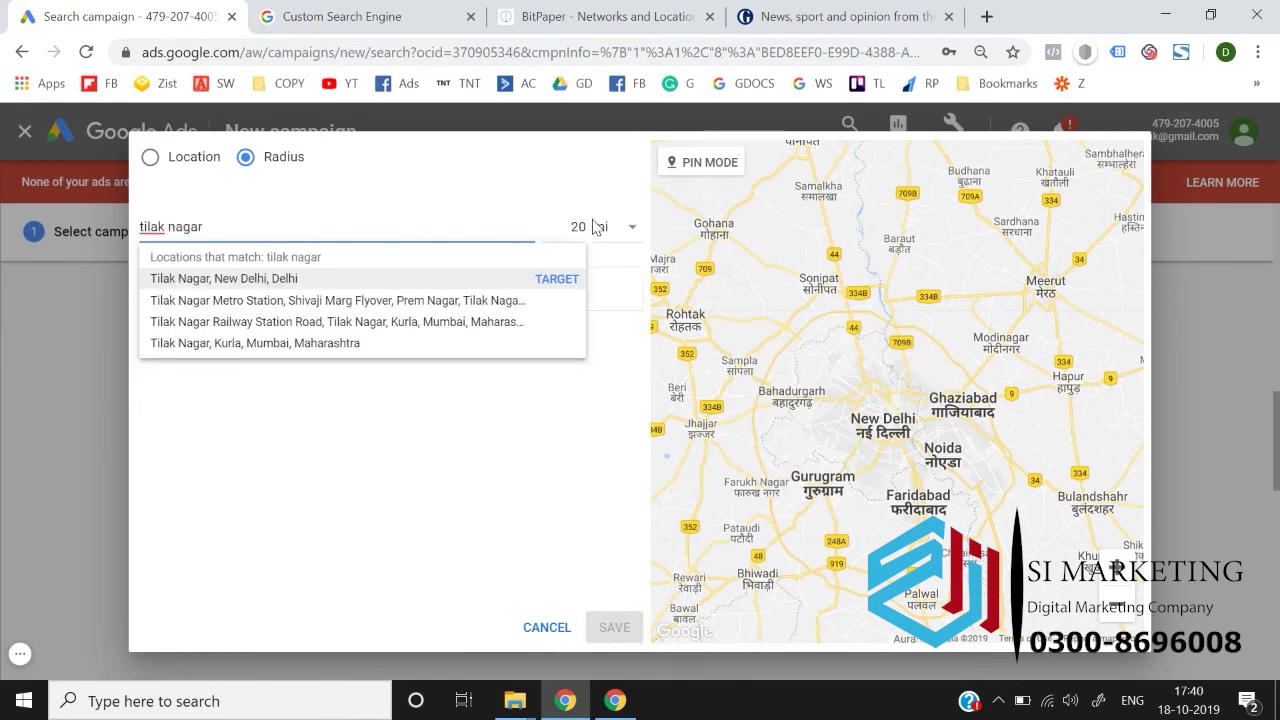
left_click(595, 227)
double_click(585, 229)
key("BackSpace")
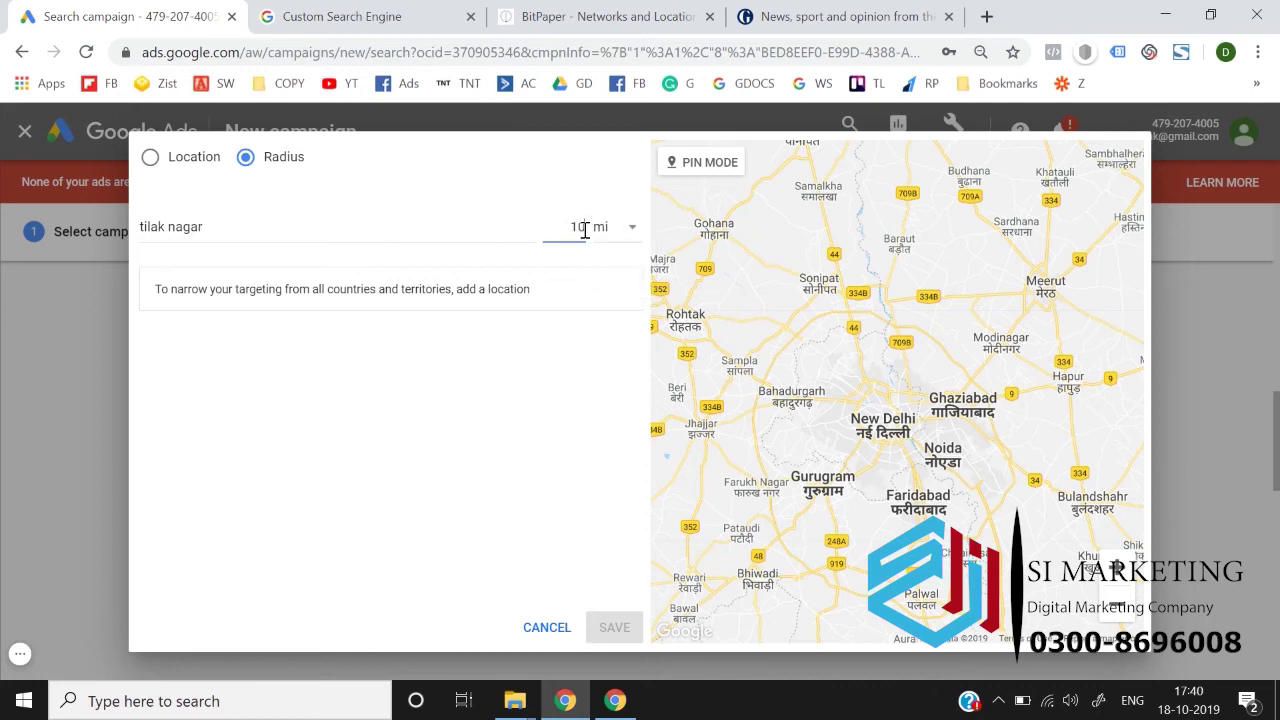
left_click(387, 227)
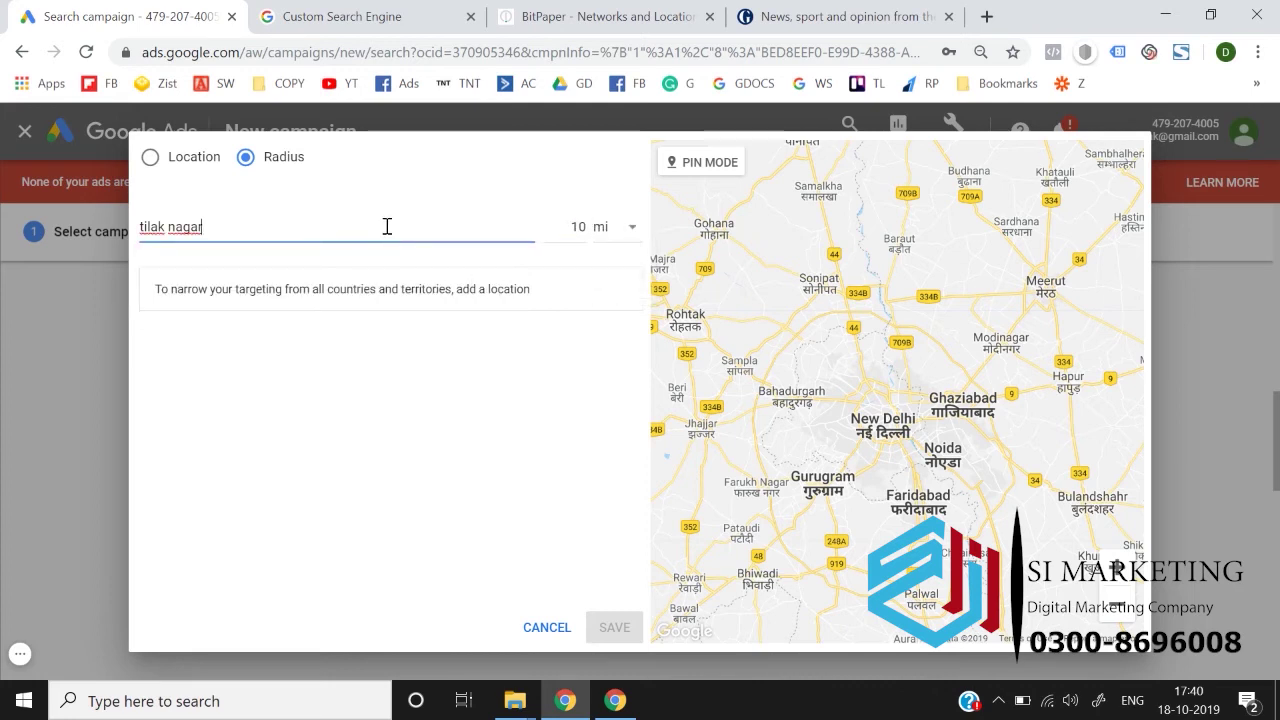
key("BackSpace")
key("BackSpace")
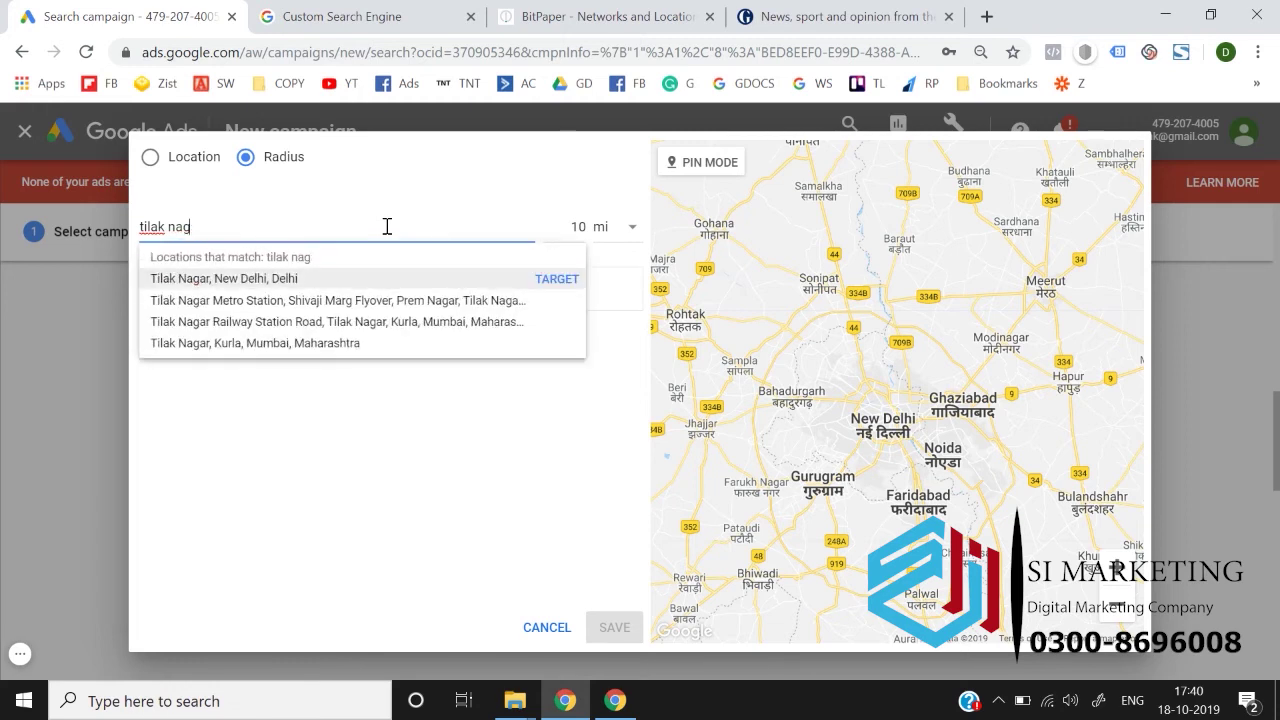
left_click(552, 283)
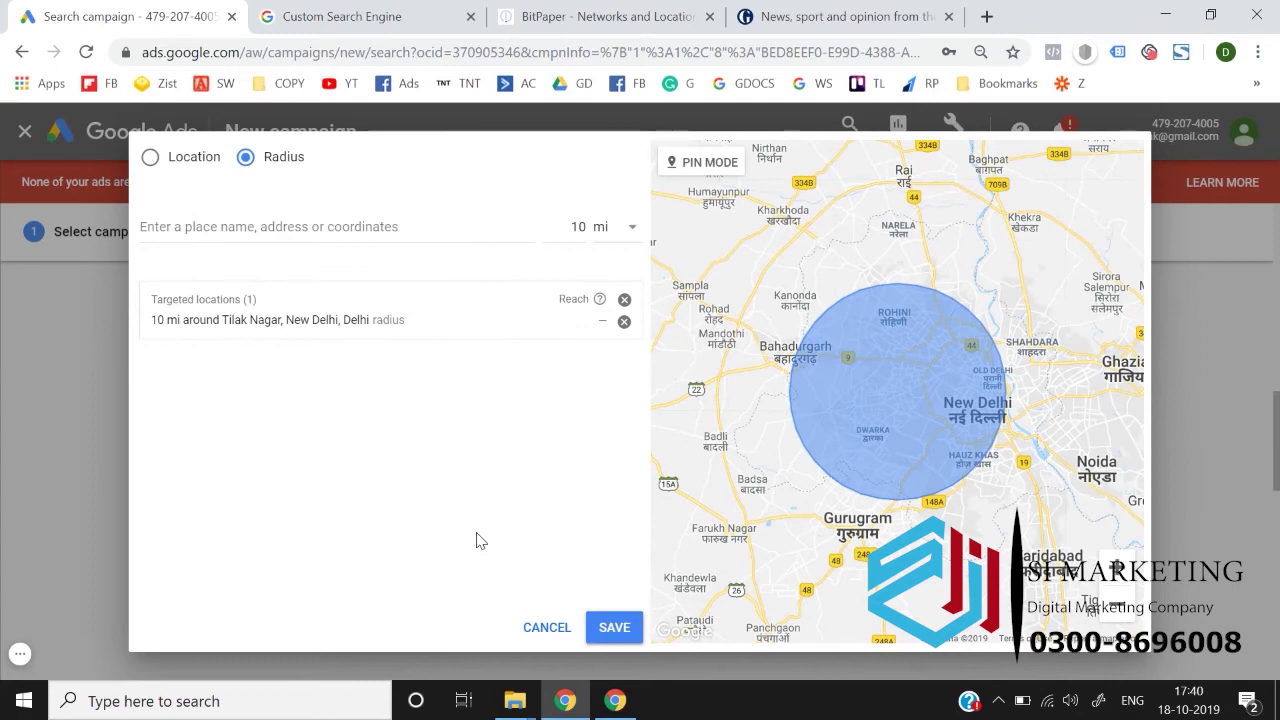
Target 10 mi around New Delhi, Delhi 110018 in place of the Tilak Nagar radius, and cancel the advanced search
left_click(706, 166)
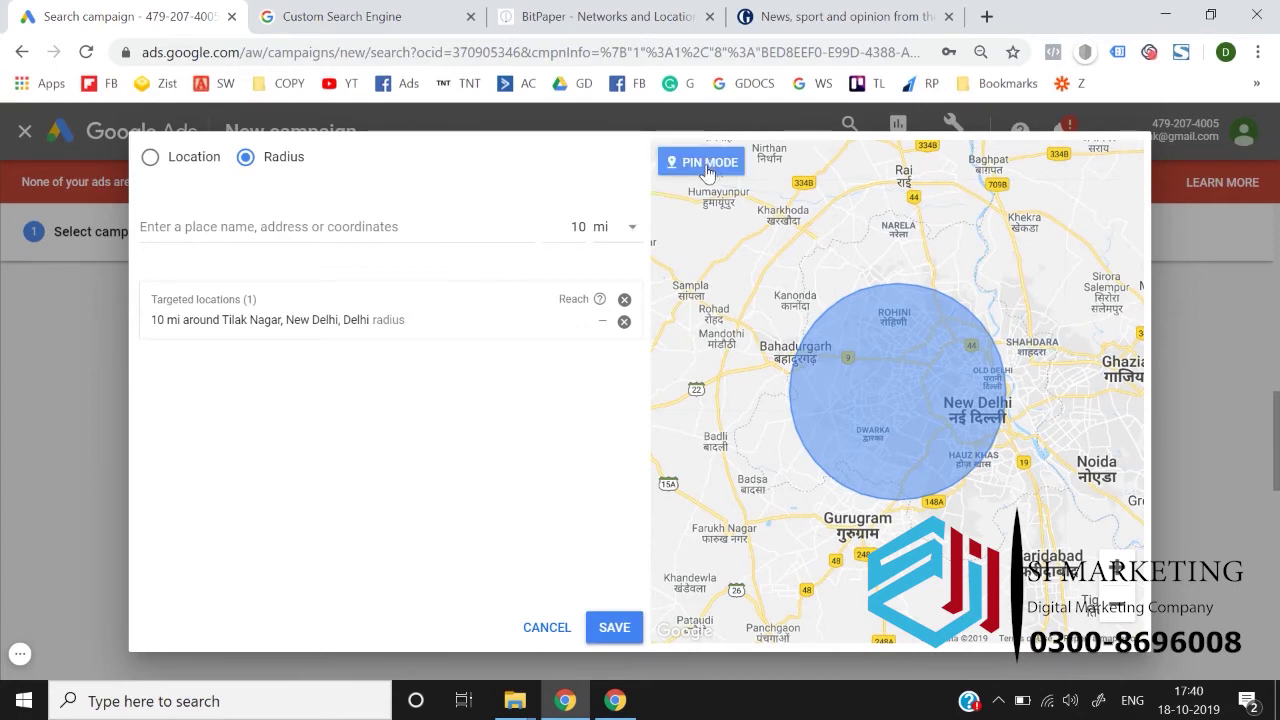
left_click(678, 167)
left_click(398, 236)
type("110018")
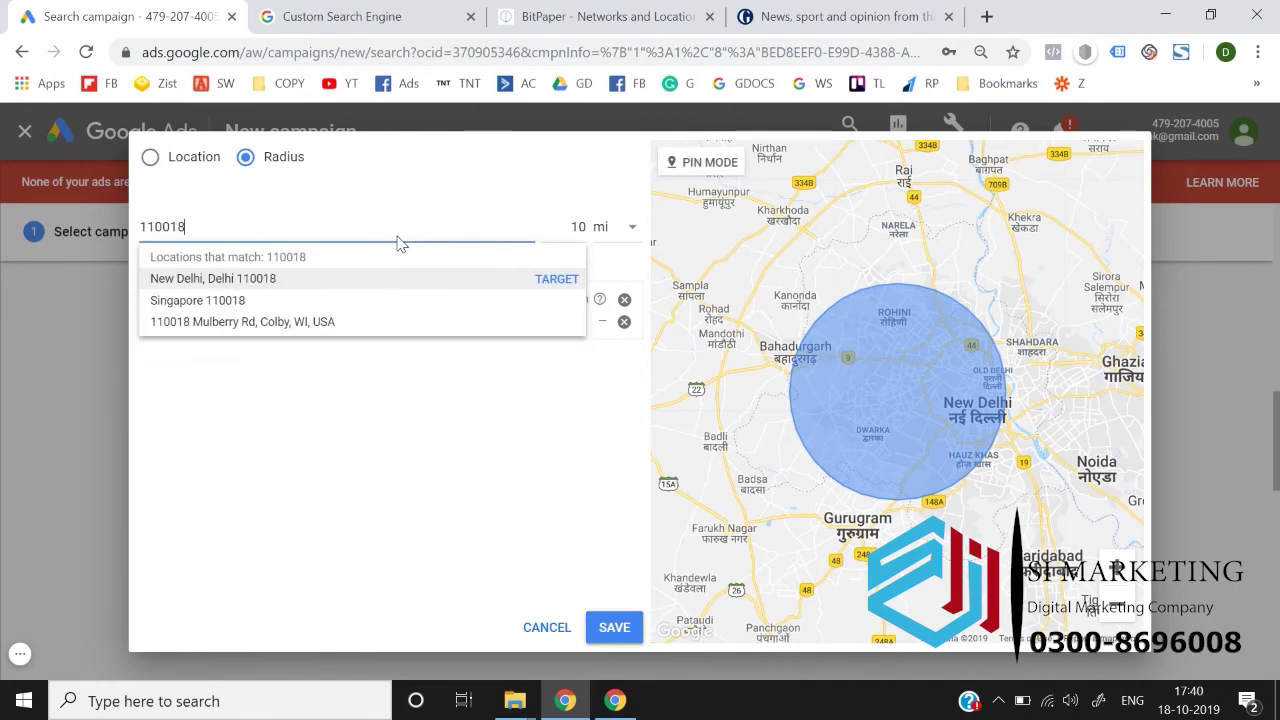
left_click(550, 283)
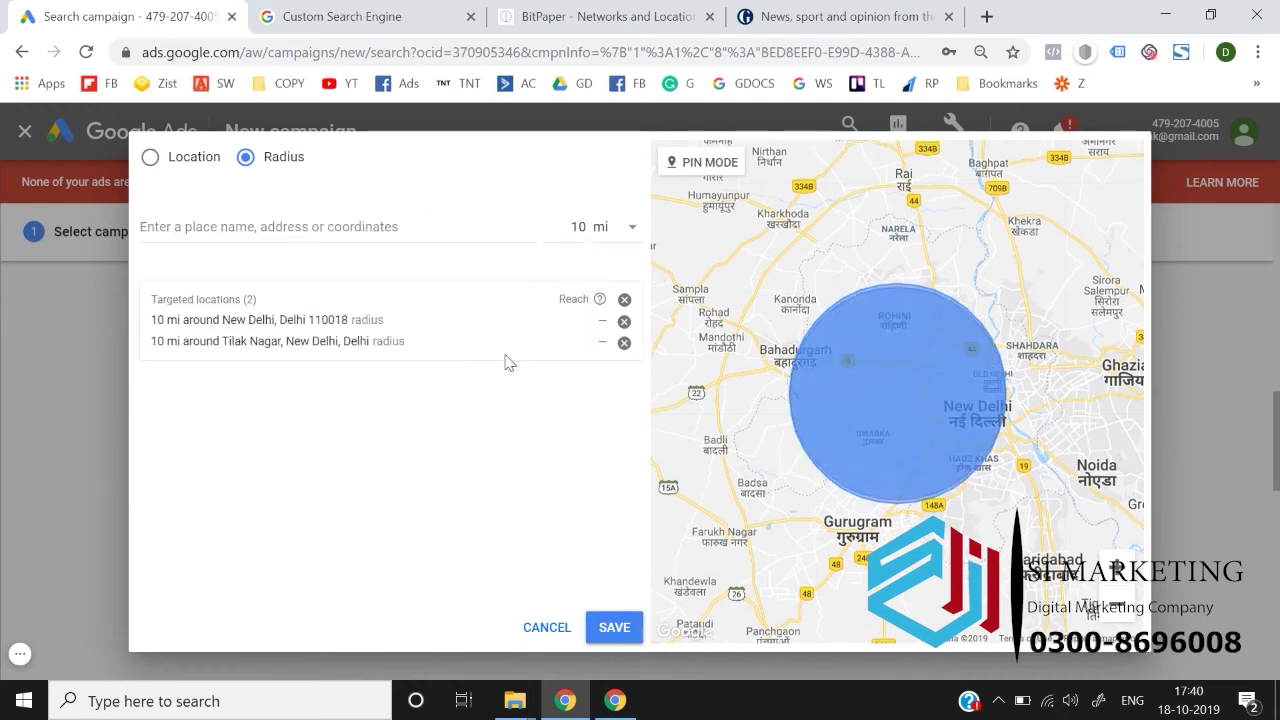
left_click(624, 343)
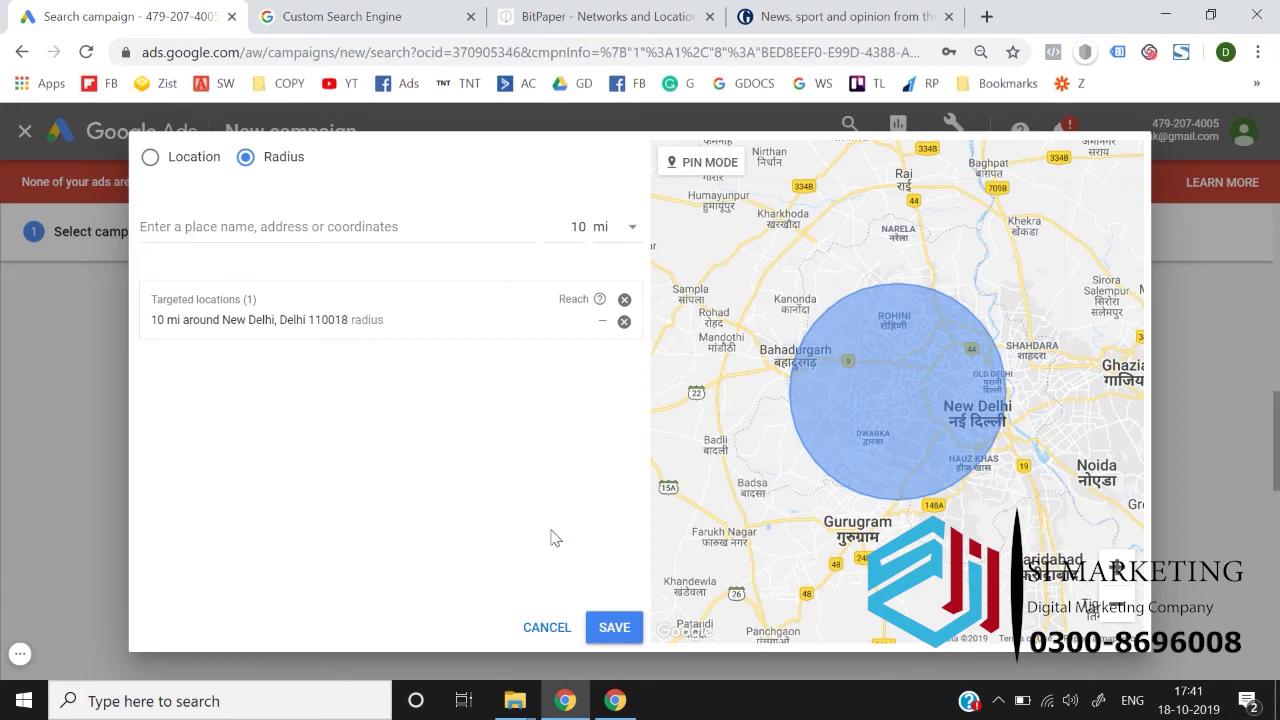
left_click(545, 630)
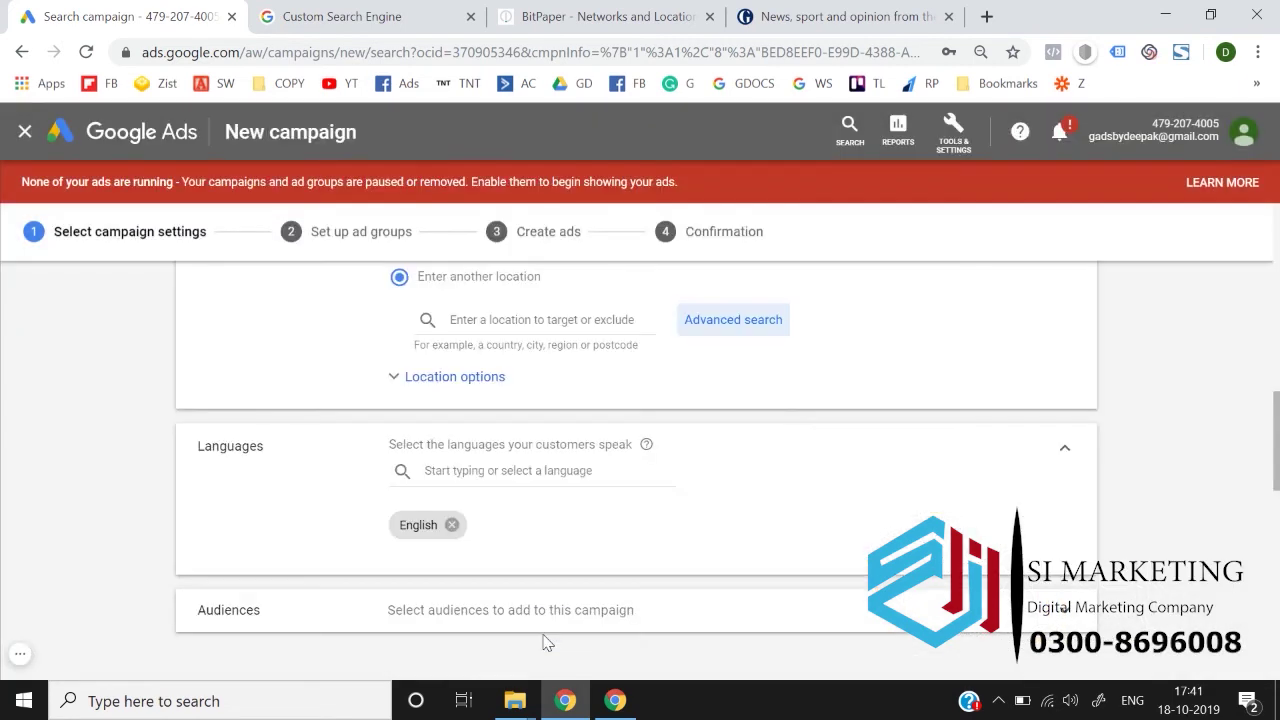
Expand the location options and review the target and exclude choices
scroll(545, 638, "up", 2)
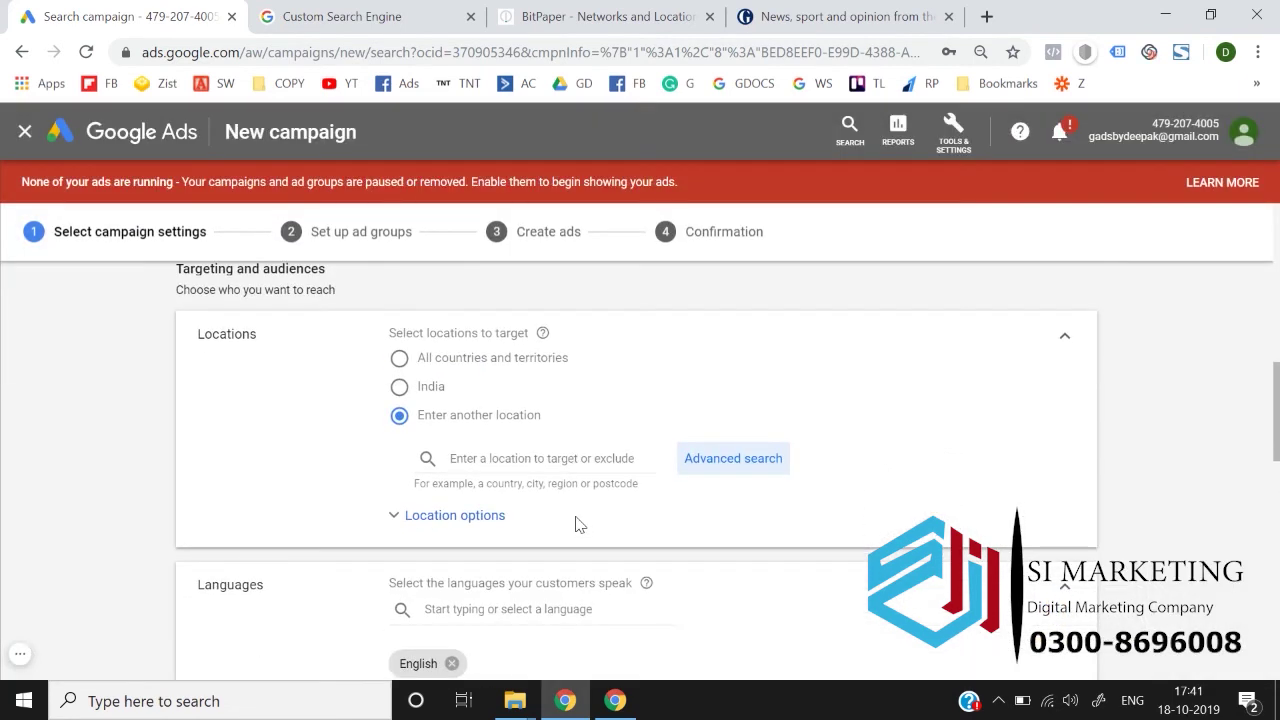
left_click(477, 524)
scroll(477, 524, "down", 3)
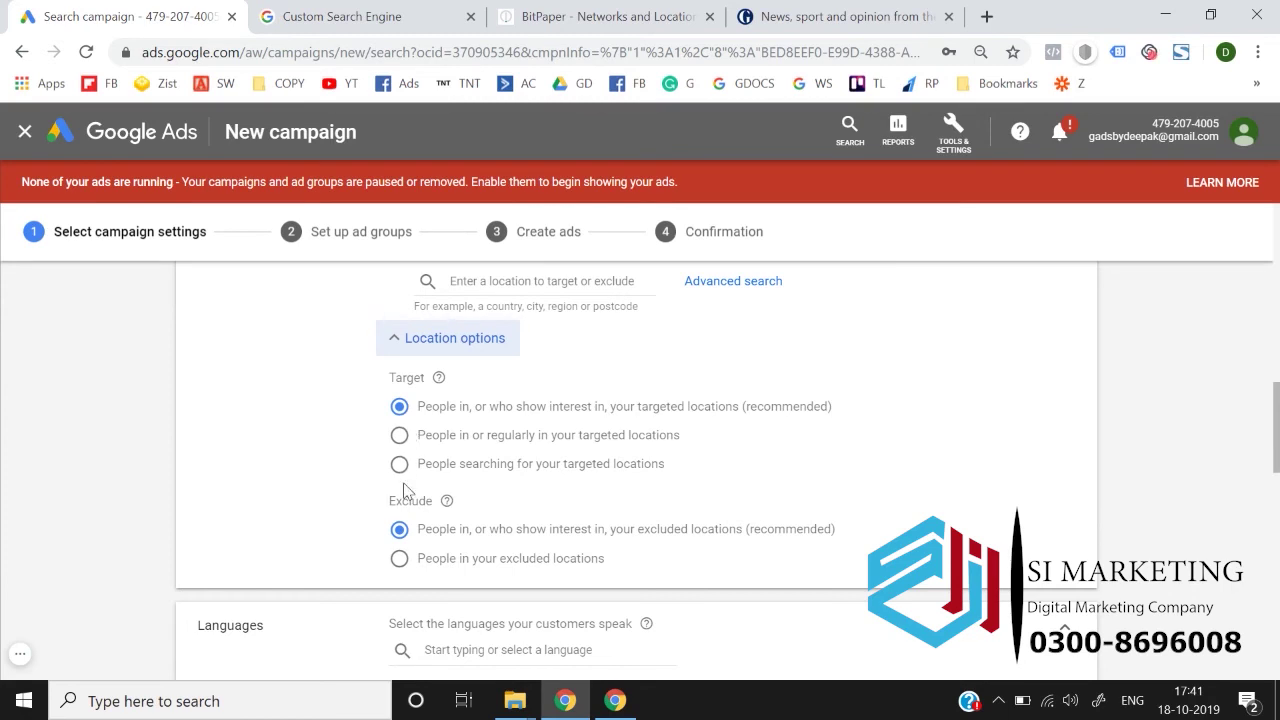
scroll(405, 490, "up", 3)
scroll(405, 490, "down", 3)
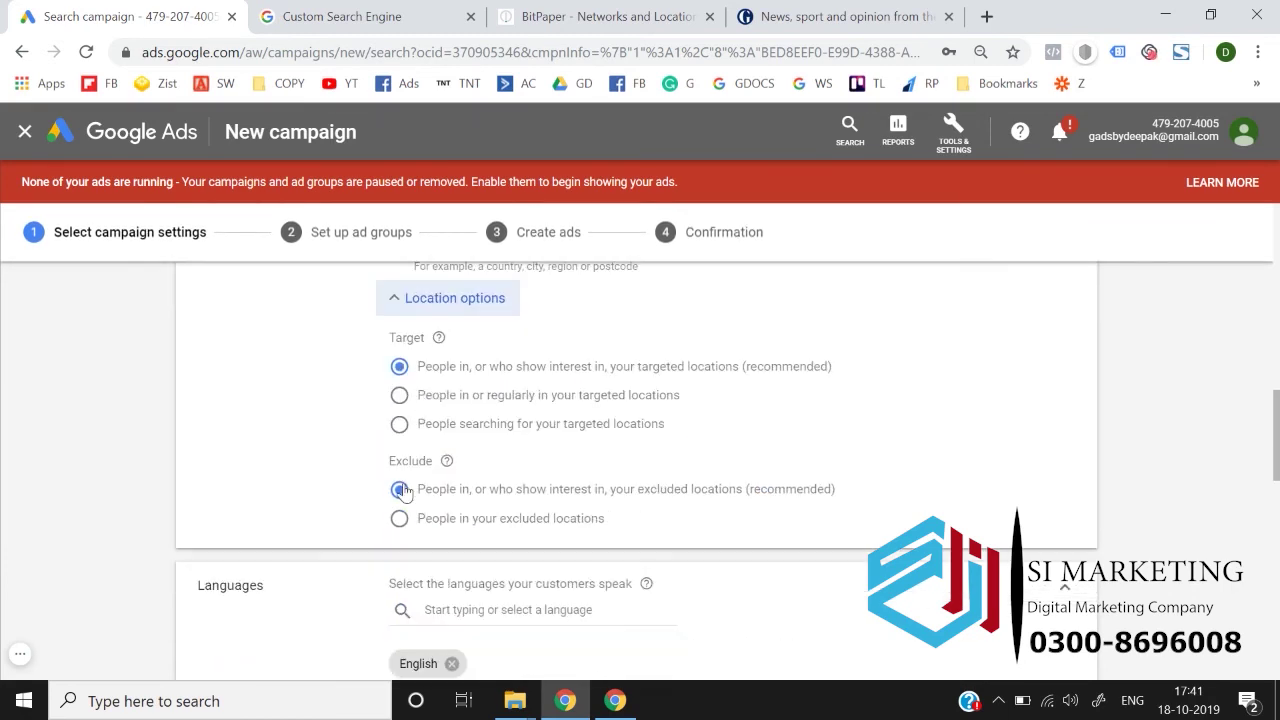
scroll(447, 397, "up", 2)
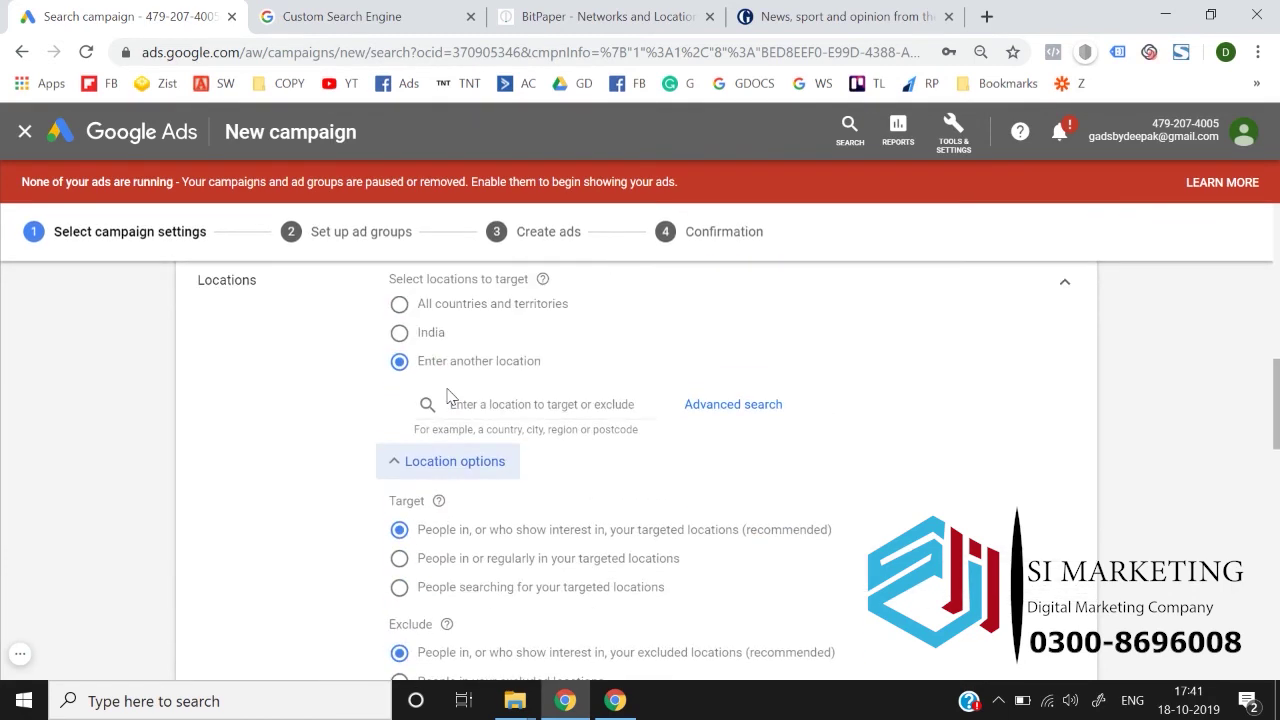
Try targeting all countries and territories and India, and return to entering another location
left_click(445, 305)
left_click(430, 332)
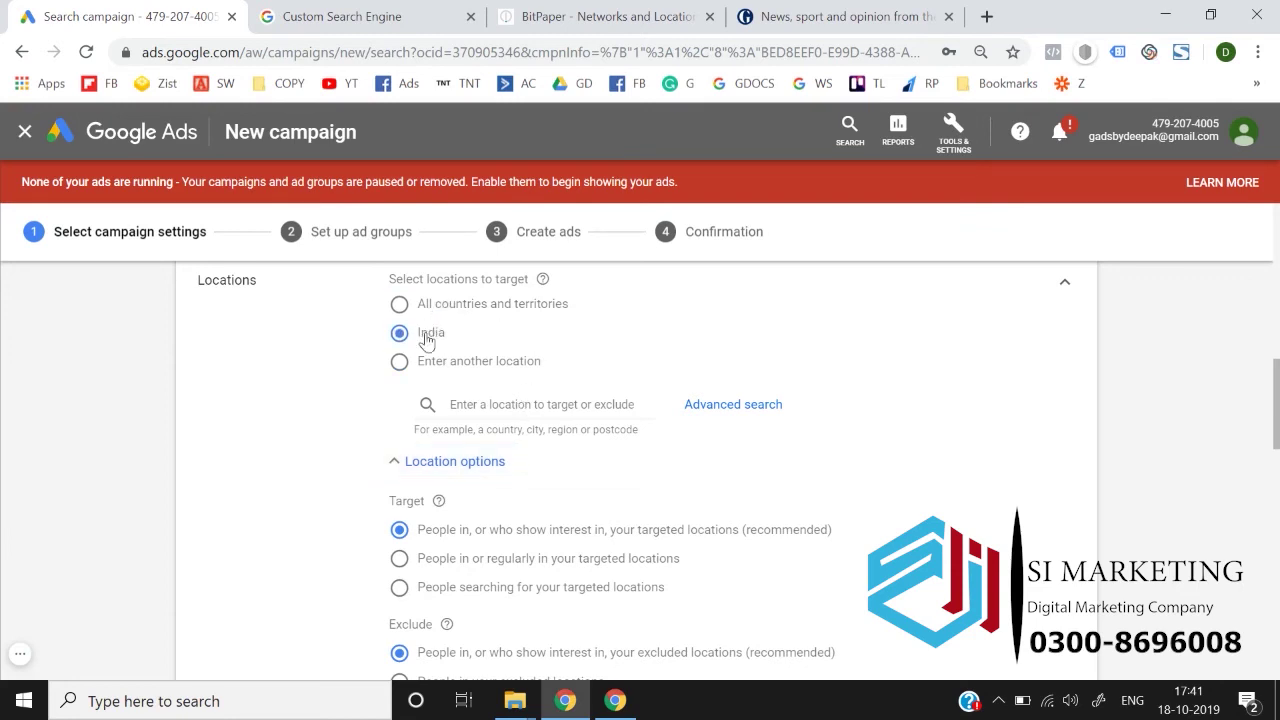
left_click(423, 366)
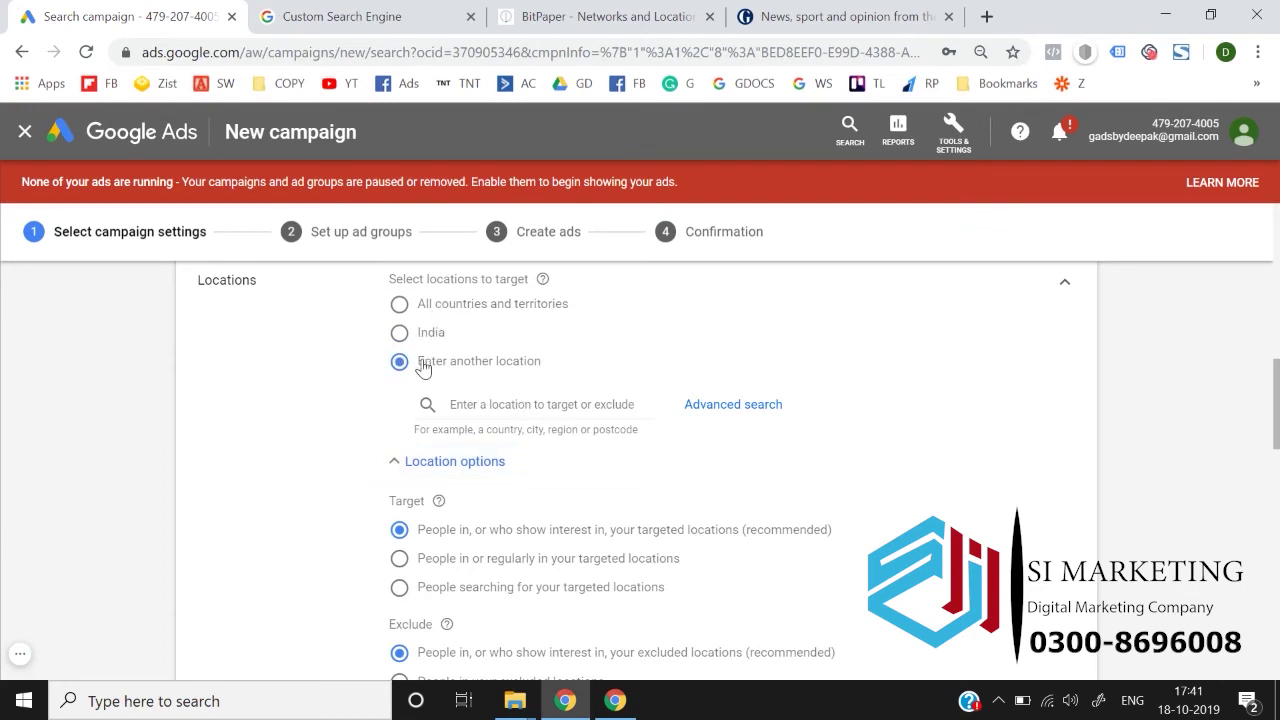
In the advanced location search, look up "tilak", target the 110045, Delhi, India postcode and cancel the dialog
left_click(729, 406)
left_click(365, 226)
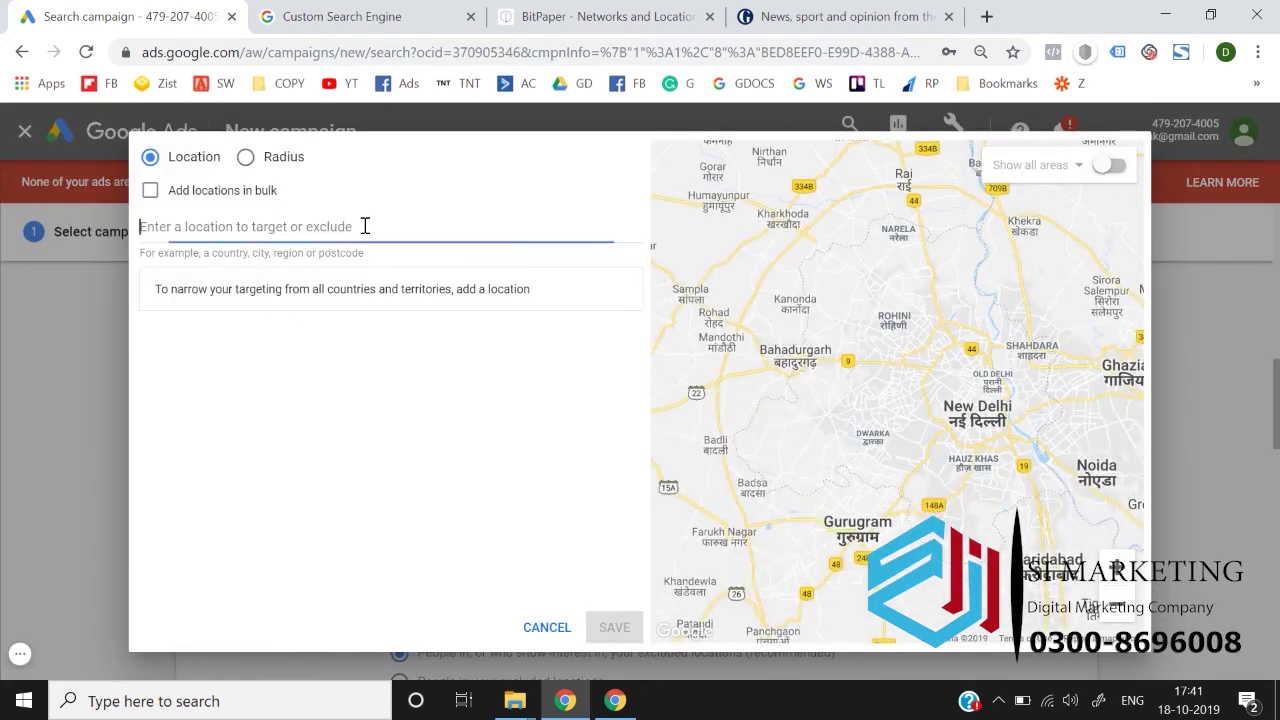
type("tilak")
key("ctrl+a")
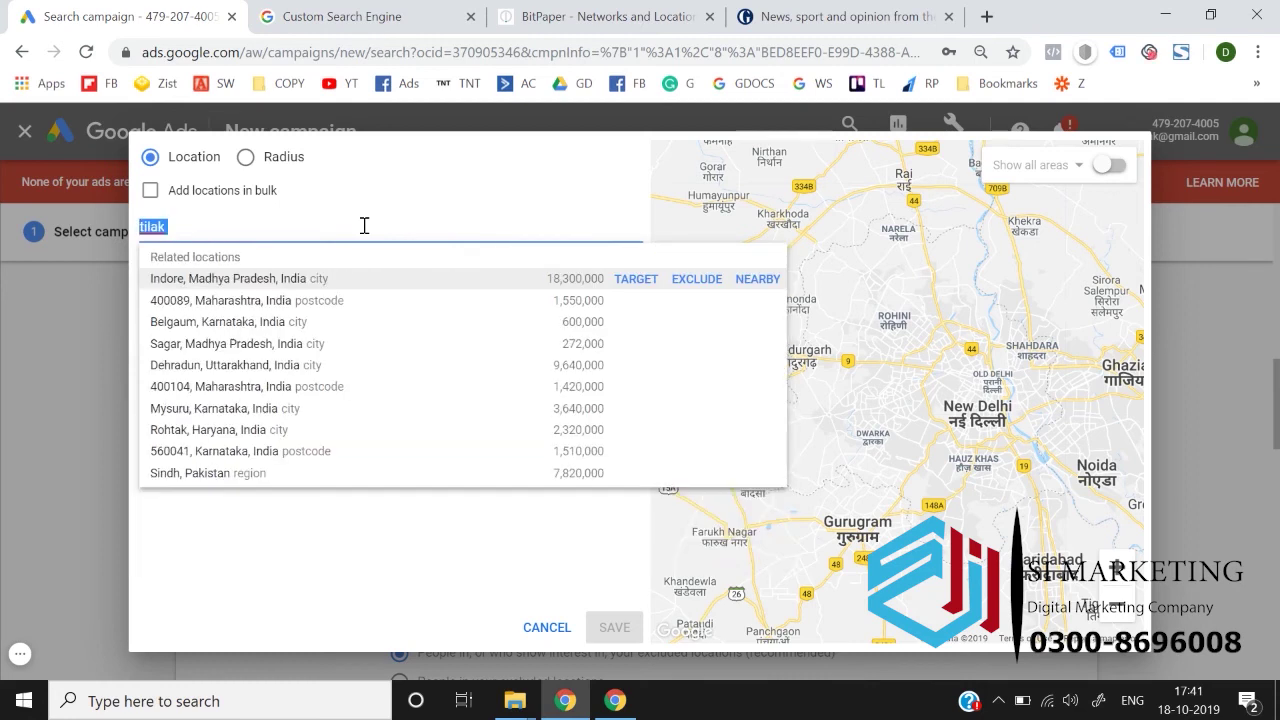
key("BackSpace")
type("110045")
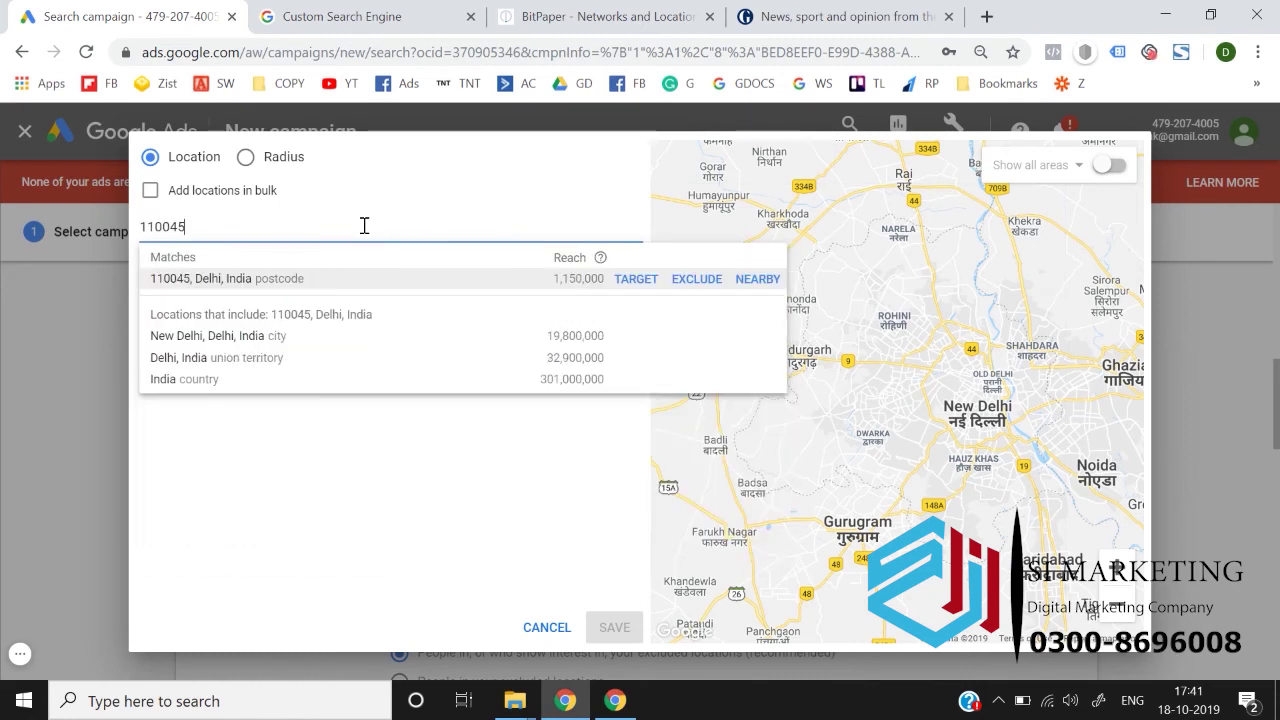
left_click(636, 279)
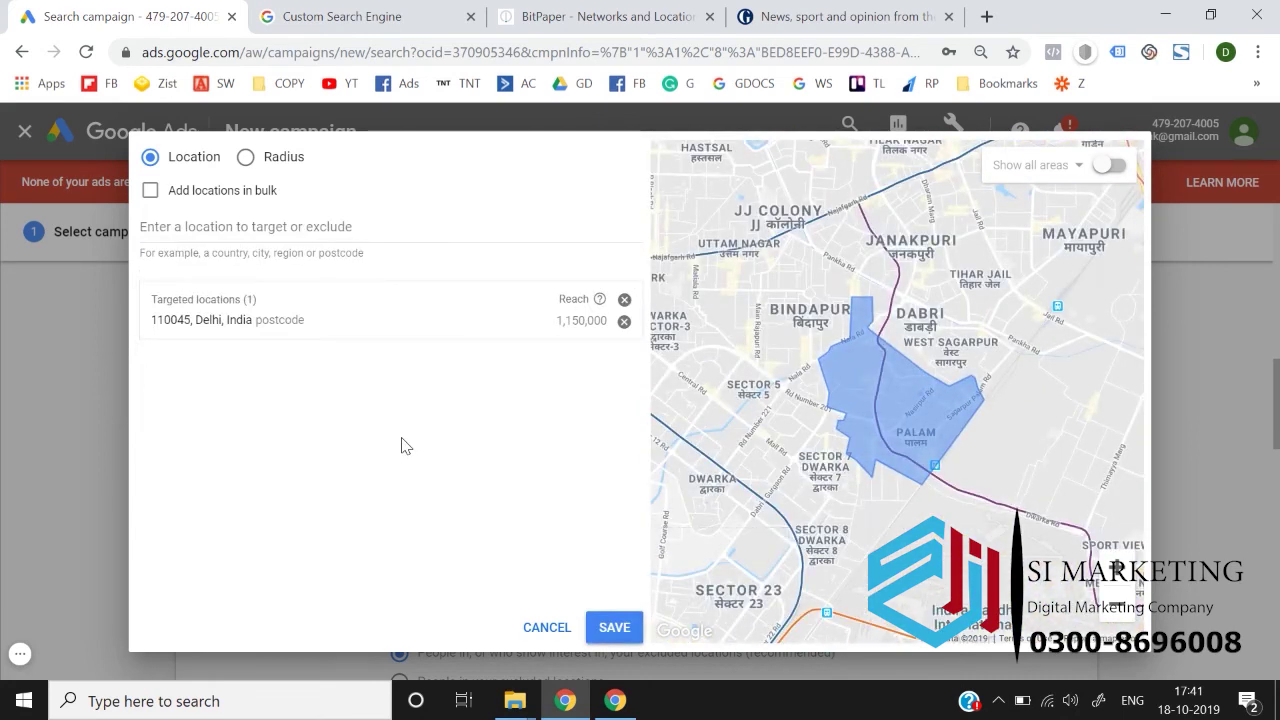
left_click(563, 632)
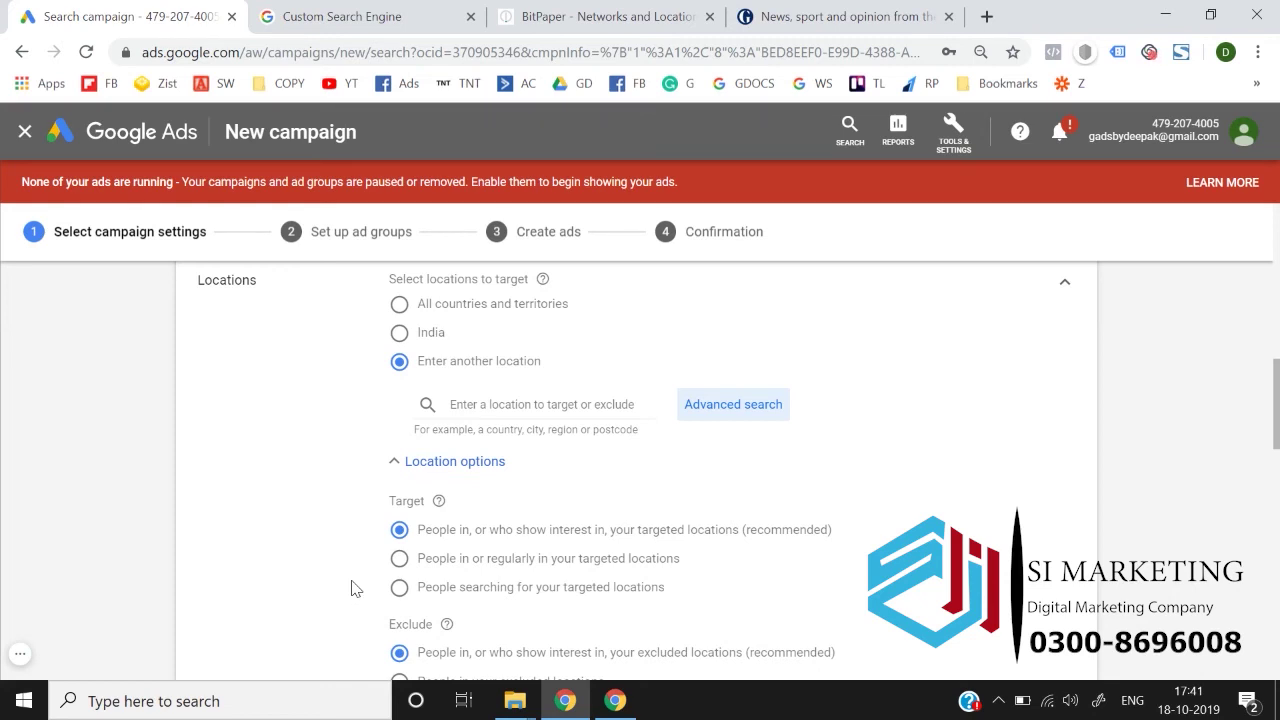
Search for "delhi" as another location and target the Delhi, India union territory
left_click(576, 408)
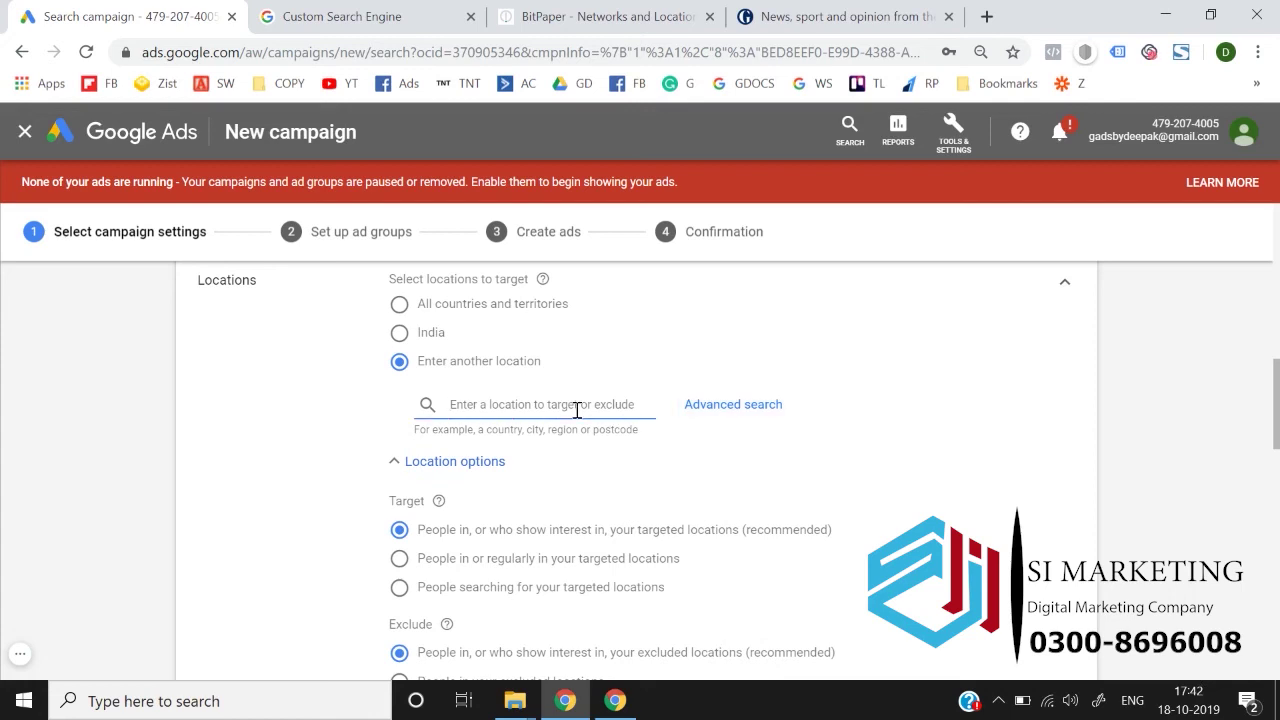
type("delhi")
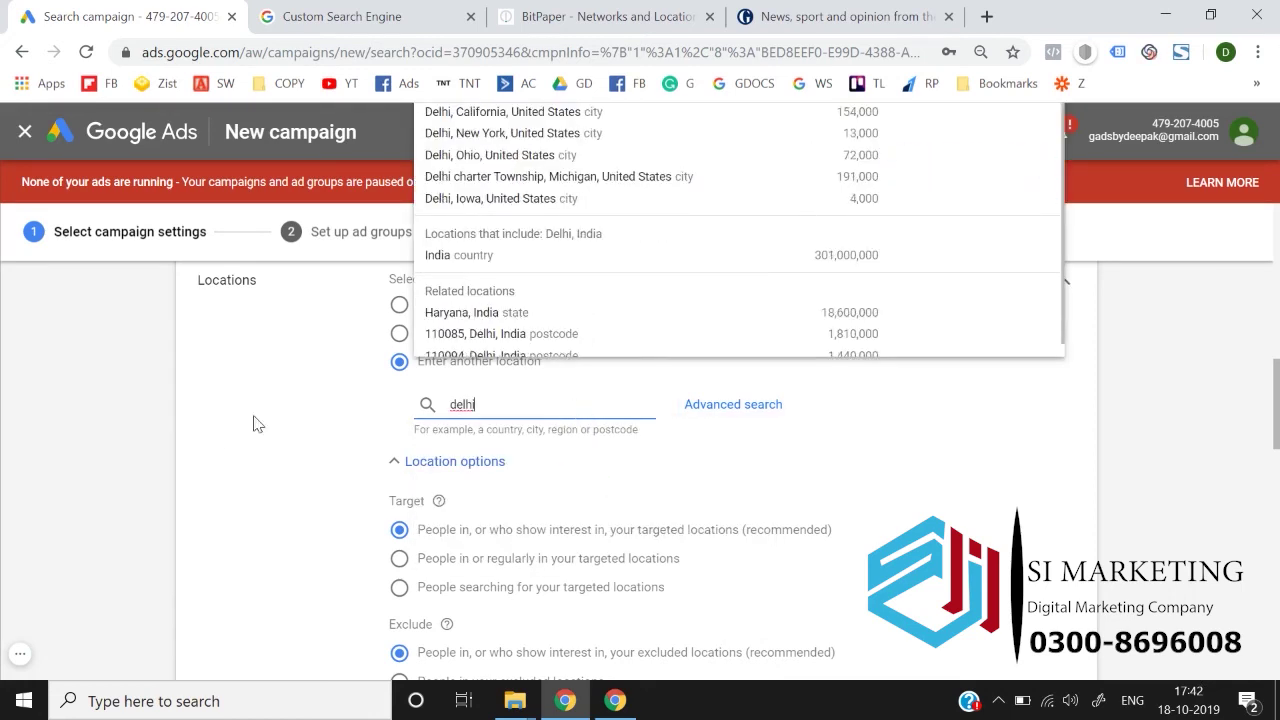
scroll(230, 438, "up", 1)
scroll(230, 438, "up", 2)
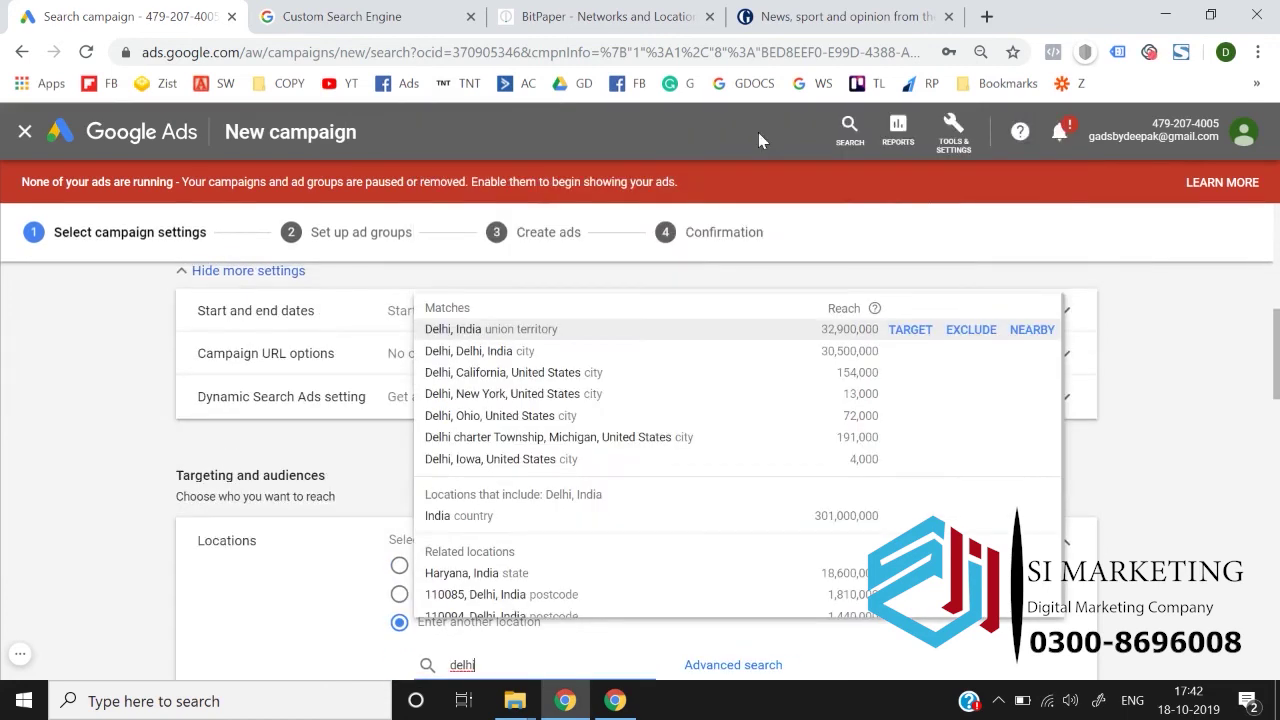
left_click(921, 337)
scroll(100, 527, "down", 3)
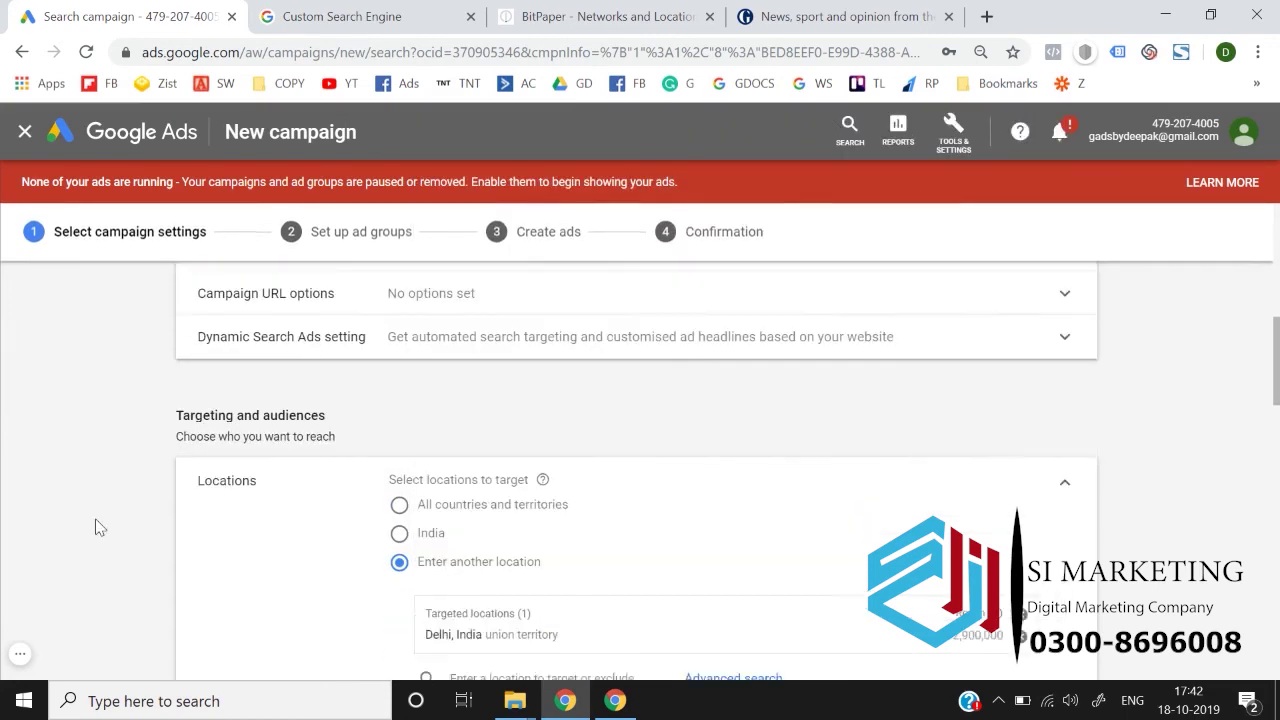
scroll(100, 527, "down", 2)
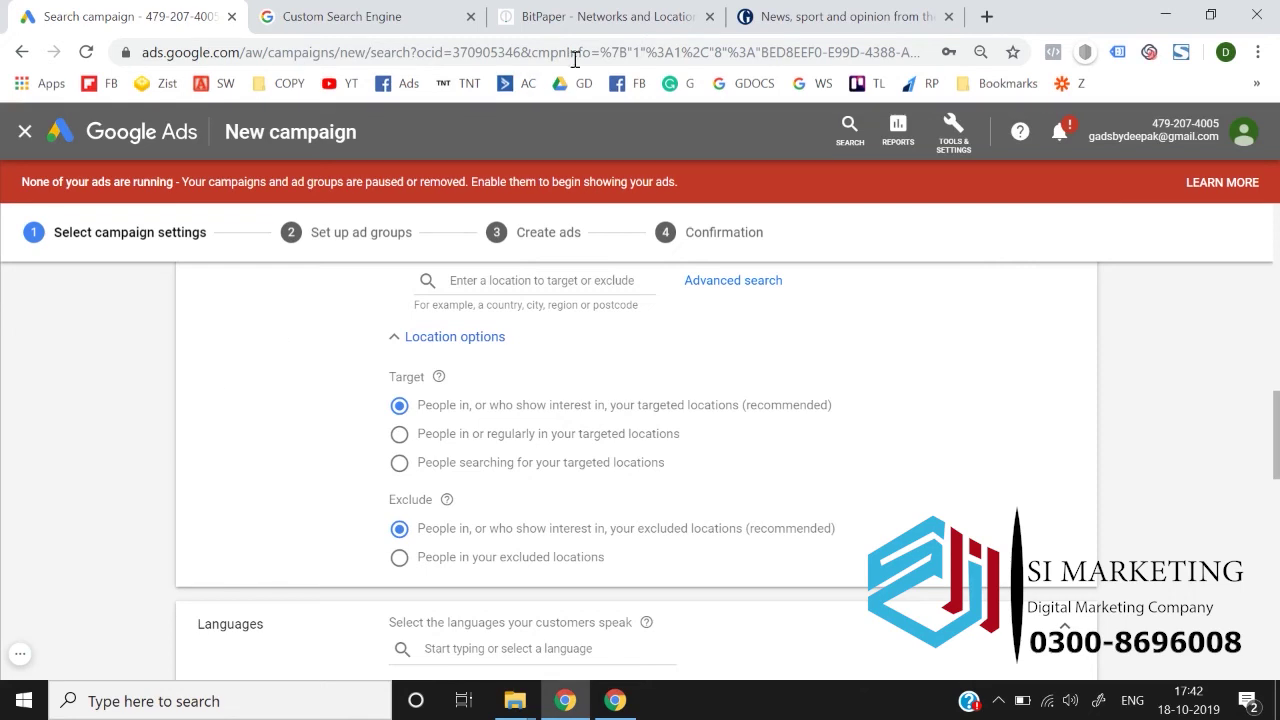
Switch to the BitPaper whiteboard and handwrite a circled 1 followed by "people in" on page 3
left_click(597, 24)
left_click_drag(199, 161, 201, 196)
left_click_drag(222, 156, 221, 160)
mouse_move(307, 198)
left_mouse_down()
mouse_move(334, 163)
mouse_move(366, 186)
mouse_move(434, 166)
mouse_move(456, 180)
mouse_move(568, 181)
left_mouse_up()
left_click(508, 155)
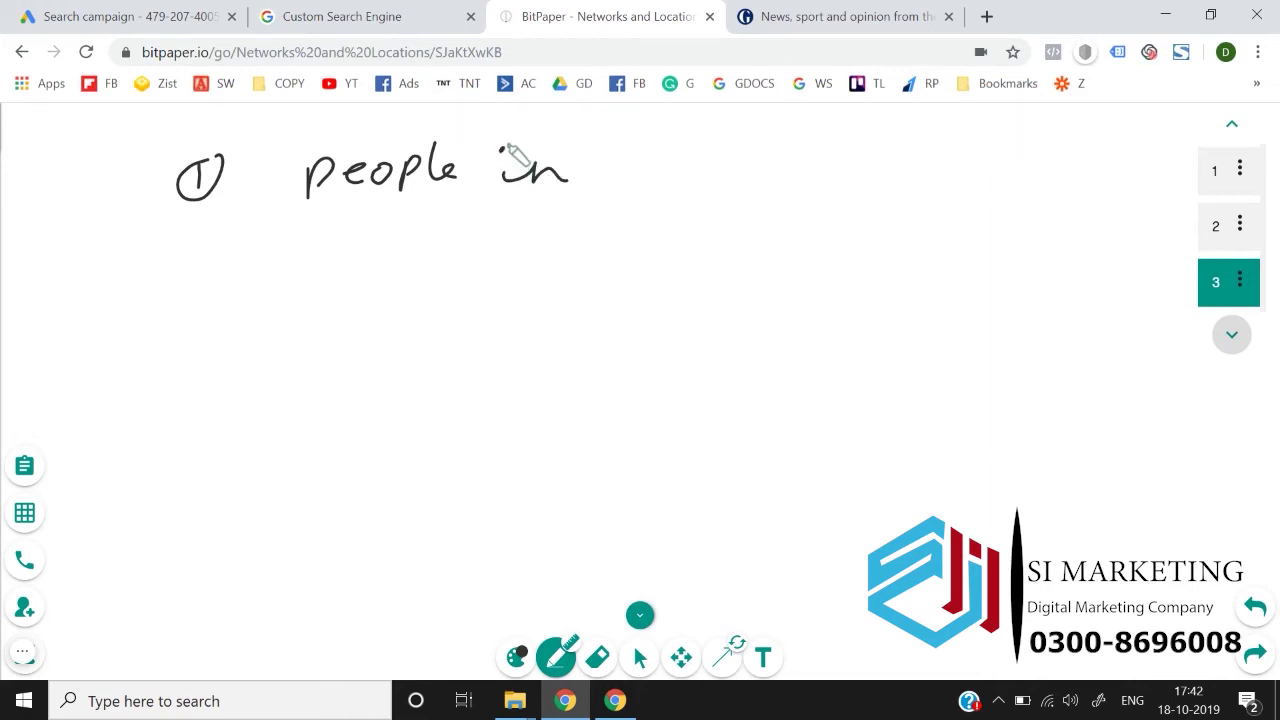
Handwrite a circled "or" below "people in", followed by "who show interest in your location"
left_click_drag(320, 272, 352, 268)
mouse_move(305, 262)
left_mouse_down()
mouse_move(348, 232)
mouse_move(306, 266)
left_mouse_up()
mouse_move(200, 354)
left_mouse_down()
mouse_move(222, 372)
mouse_move(280, 376)
left_mouse_up()
left_click_drag(292, 360, 338, 384)
mouse_move(378, 340)
left_mouse_down()
mouse_move(422, 380)
mouse_move(514, 356)
left_mouse_up()
mouse_move(500, 356)
left_mouse_down()
mouse_move(502, 368)
mouse_move(571, 380)
mouse_move(617, 369)
mouse_move(679, 384)
mouse_move(690, 366)
left_mouse_up()
mouse_move(212, 426)
left_mouse_down()
mouse_move(214, 452)
mouse_move(252, 452)
left_mouse_up()
mouse_move(300, 424)
left_mouse_down()
mouse_move(342, 442)
mouse_move(474, 451)
mouse_move(697, 446)
left_mouse_up()
Draw a smiling stick figure beside the notes with an arrow pointing to the word "Delhi"
left_click_drag(928, 156, 932, 156)
left_click_drag(928, 208, 906, 287)
left_click_drag(894, 256, 960, 250)
left_click(928, 171)
left_click(948, 169)
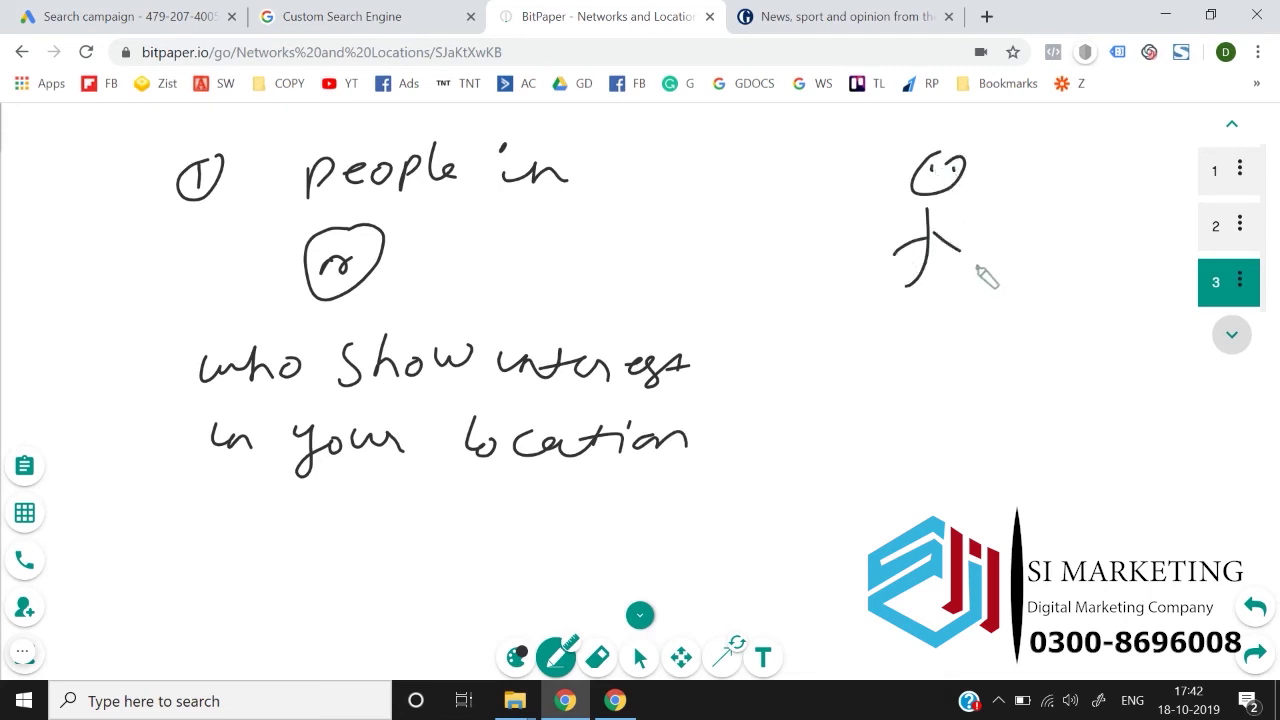
mouse_move(965, 243)
left_mouse_down()
mouse_move(1000, 246)
mouse_move(1002, 258)
left_mouse_up()
left_click_drag(1024, 230, 1026, 263)
mouse_move(1058, 251)
left_mouse_down()
mouse_move(1072, 250)
mouse_move(1080, 275)
mouse_move(1131, 275)
mouse_move(1166, 255)
left_mouse_up()
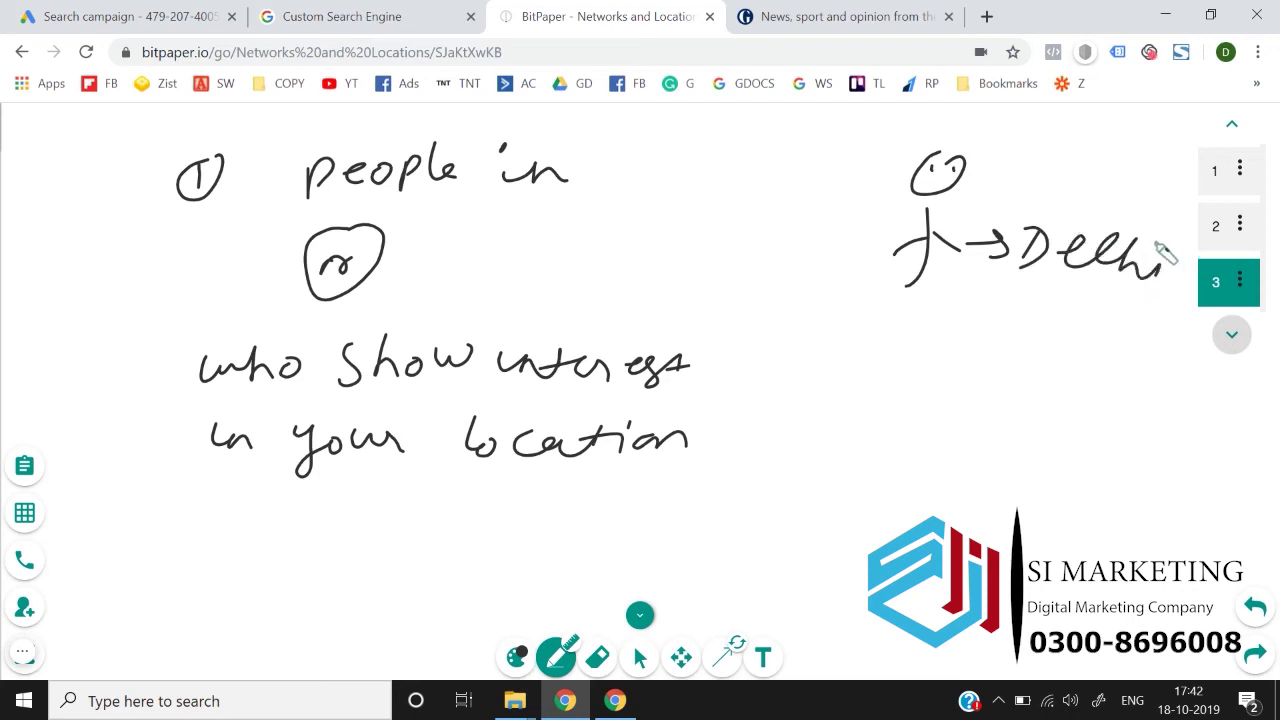
Handwrite and circle "MBA coaching" after "people in", and mark that phrase with a bracket and the Delhi sketch with underlines
left_click_drag(606, 190, 722, 196)
mouse_move(630, 226)
left_mouse_down()
mouse_move(628, 244)
mouse_move(712, 232)
mouse_move(809, 251)
left_mouse_up()
mouse_move(822, 204)
left_mouse_down()
mouse_move(687, 147)
mouse_move(668, 288)
mouse_move(792, 196)
left_mouse_up()
left_click_drag(955, 287, 977, 298)
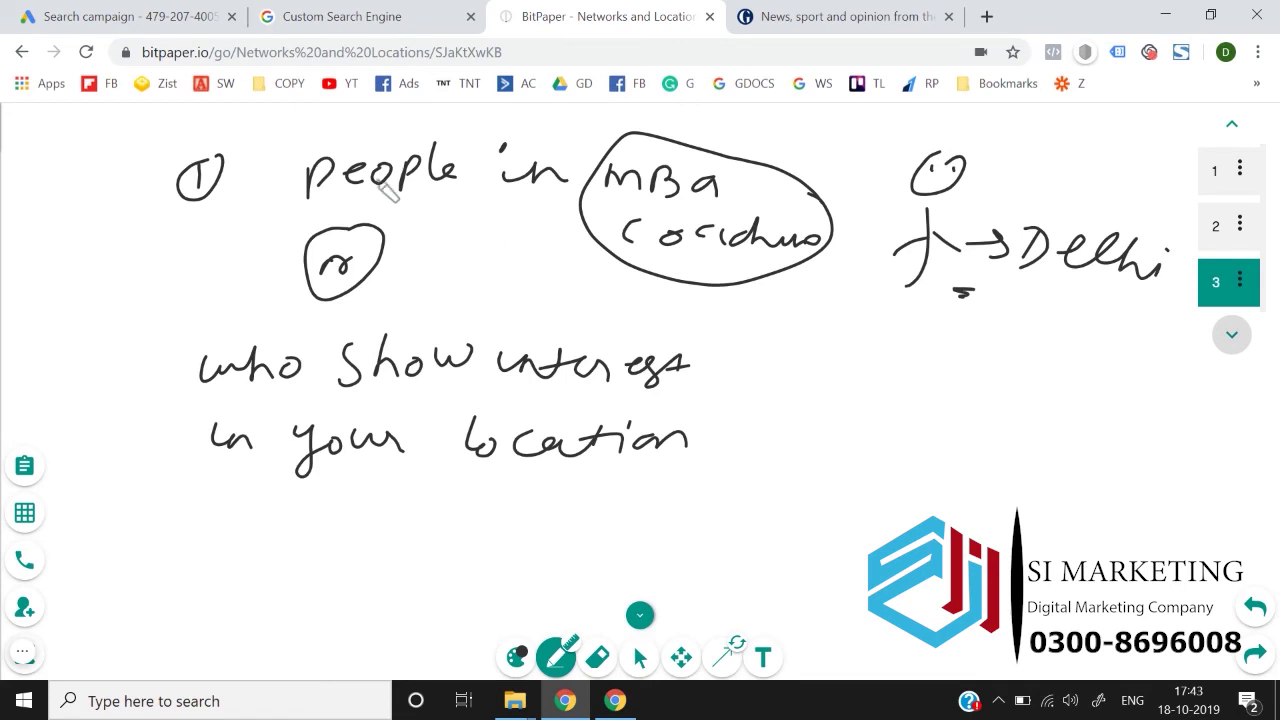
mouse_move(270, 138)
left_mouse_down()
mouse_move(253, 240)
mouse_move(270, 234)
left_mouse_up()
left_click_drag(1074, 298, 1100, 290)
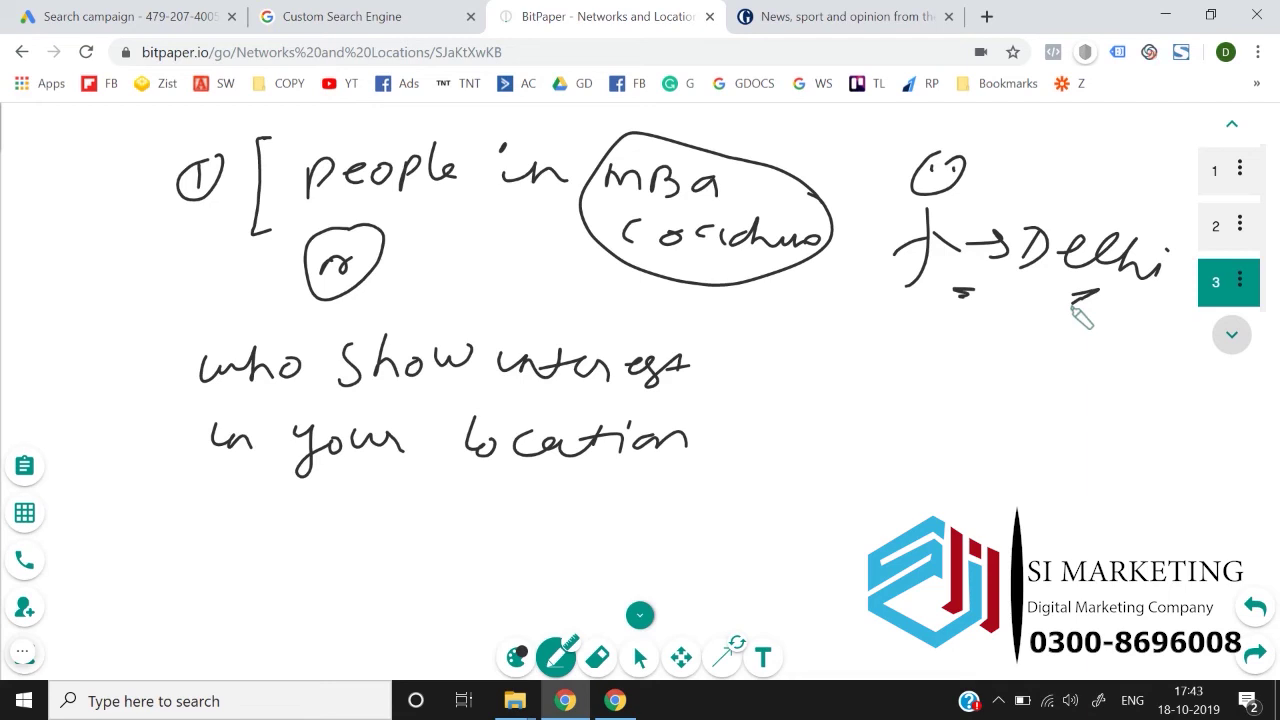
Draw a second stick figure labelled "Mumbai" with an underline, and bracket "who show interest in your location"
mouse_move(950, 382)
left_mouse_down()
mouse_move(915, 505)
mouse_move(960, 466)
left_mouse_up()
left_click_drag(948, 384, 946, 404)
left_click_drag(1002, 447, 1015, 446)
mouse_move(1044, 452)
left_mouse_down()
mouse_move(1060, 428)
mouse_move(1095, 452)
mouse_move(1275, 455)
left_mouse_up()
left_click(1118, 430)
left_click_drag(1216, 496, 1272, 496)
left_click_drag(1024, 492, 902, 492)
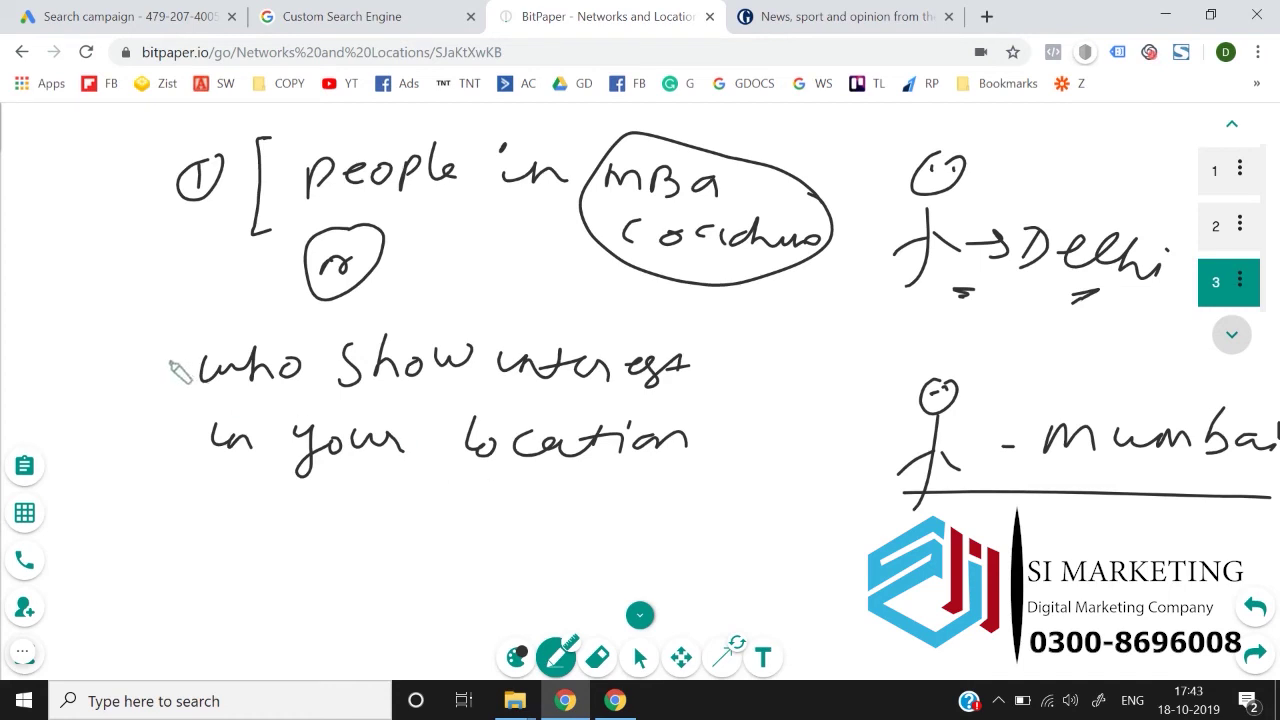
left_click_drag(172, 356, 181, 484)
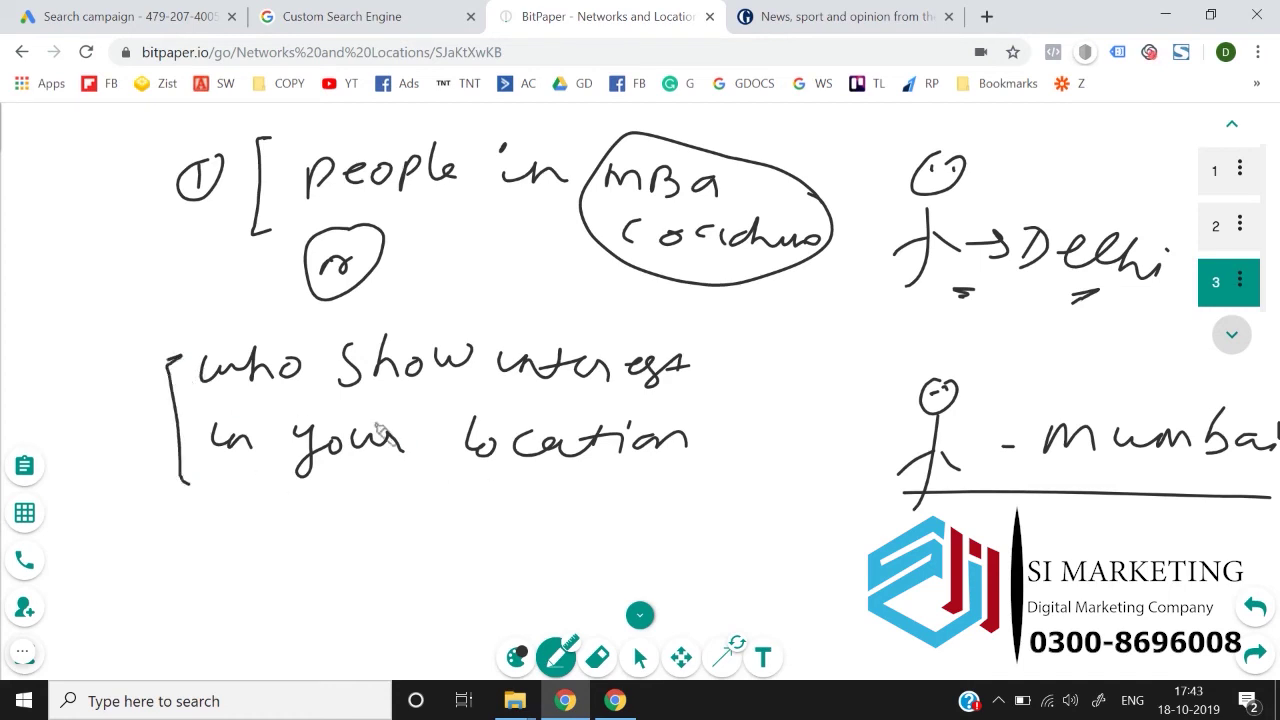
Underline the word "interest" in the handwritten phrase "who show interest in your location" with several strokes
mouse_move(484, 384)
left_mouse_down()
mouse_move(760, 384)
mouse_move(545, 422)
mouse_move(728, 410)
left_mouse_up()
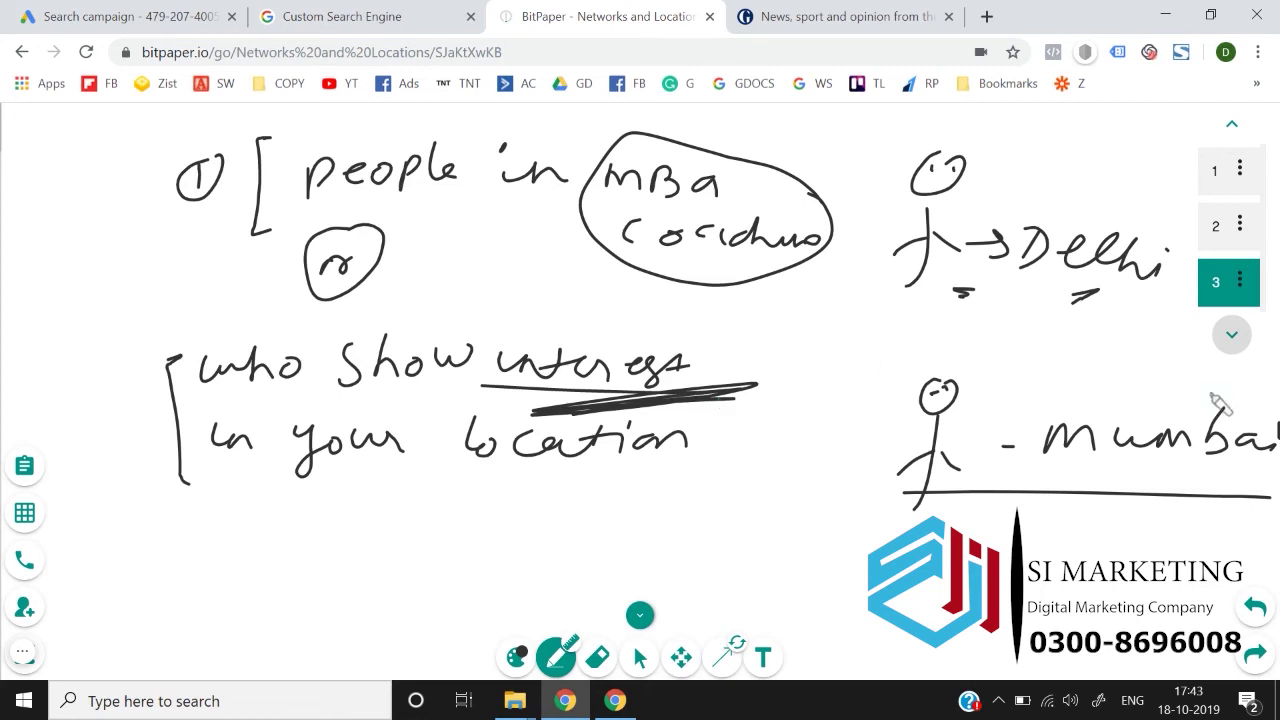
left_click(1236, 334)
Switch to the Google Ads campaign settings and set the location target option to "People searching for your targeted locations"
left_click(120, 16)
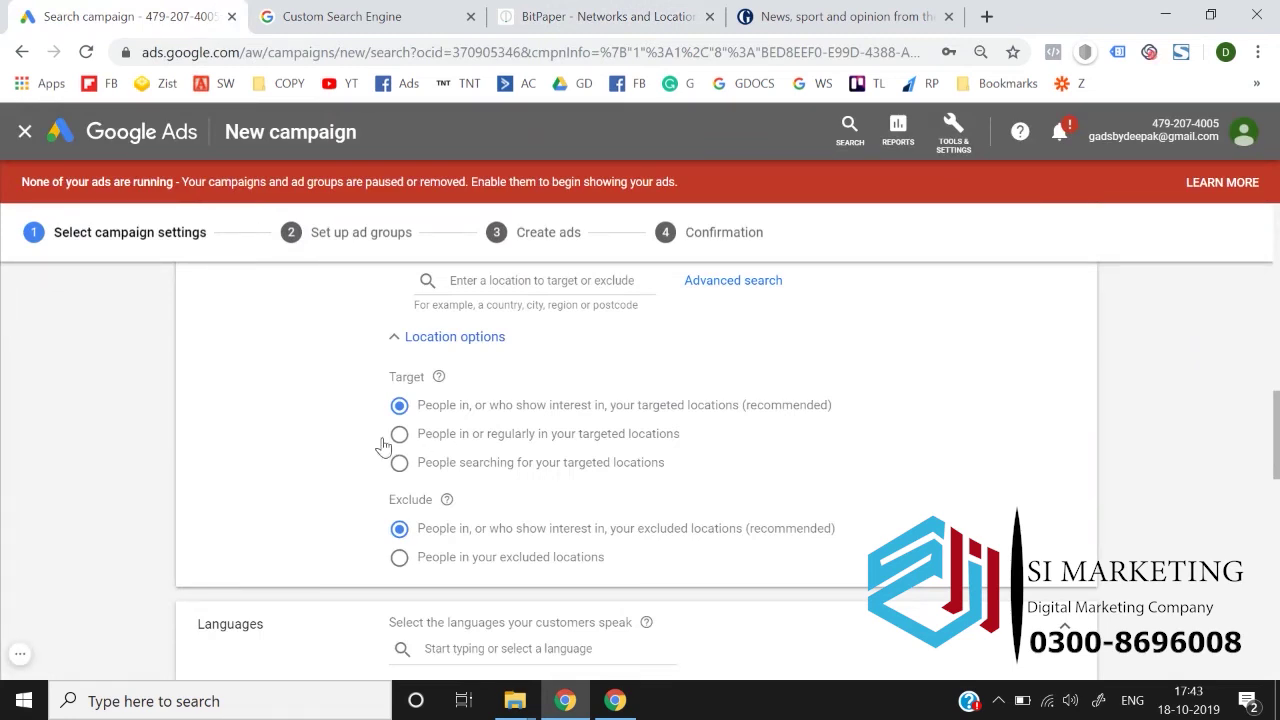
left_click(385, 440)
left_click(399, 463)
scroll(197, 492, "up", 2)
scroll(197, 492, "down", 1)
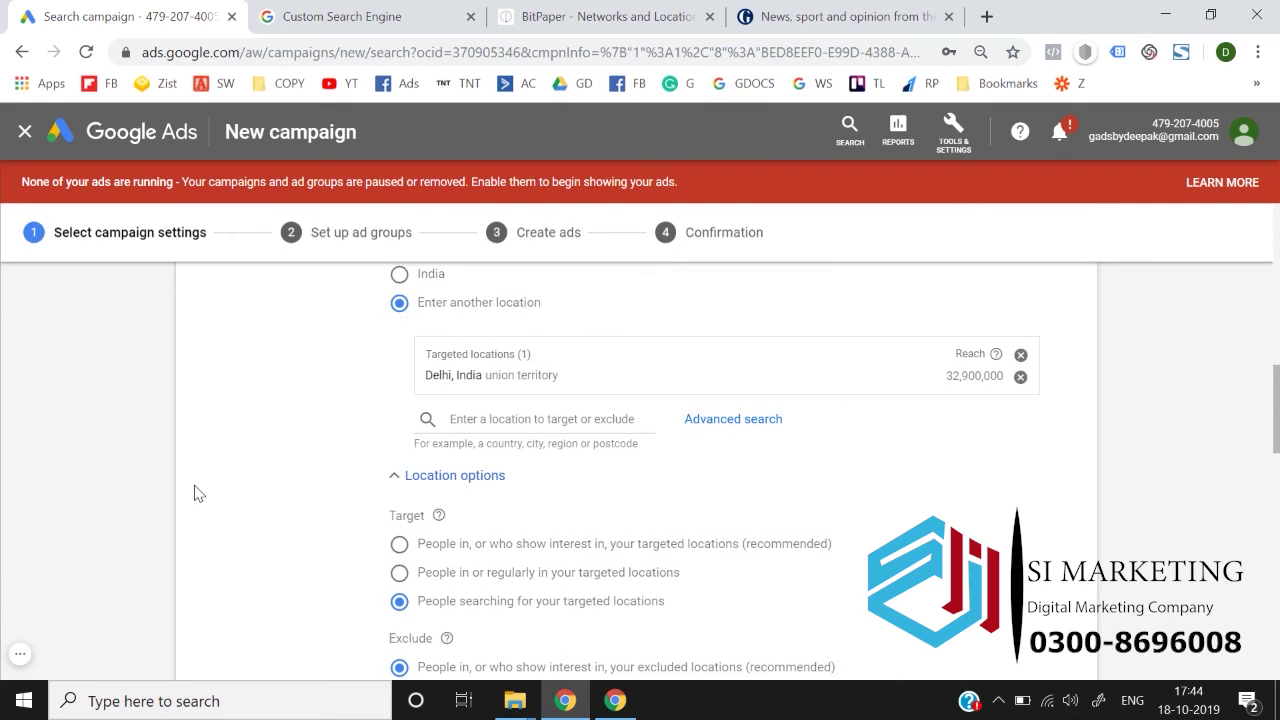
scroll(197, 492, "down", 1)
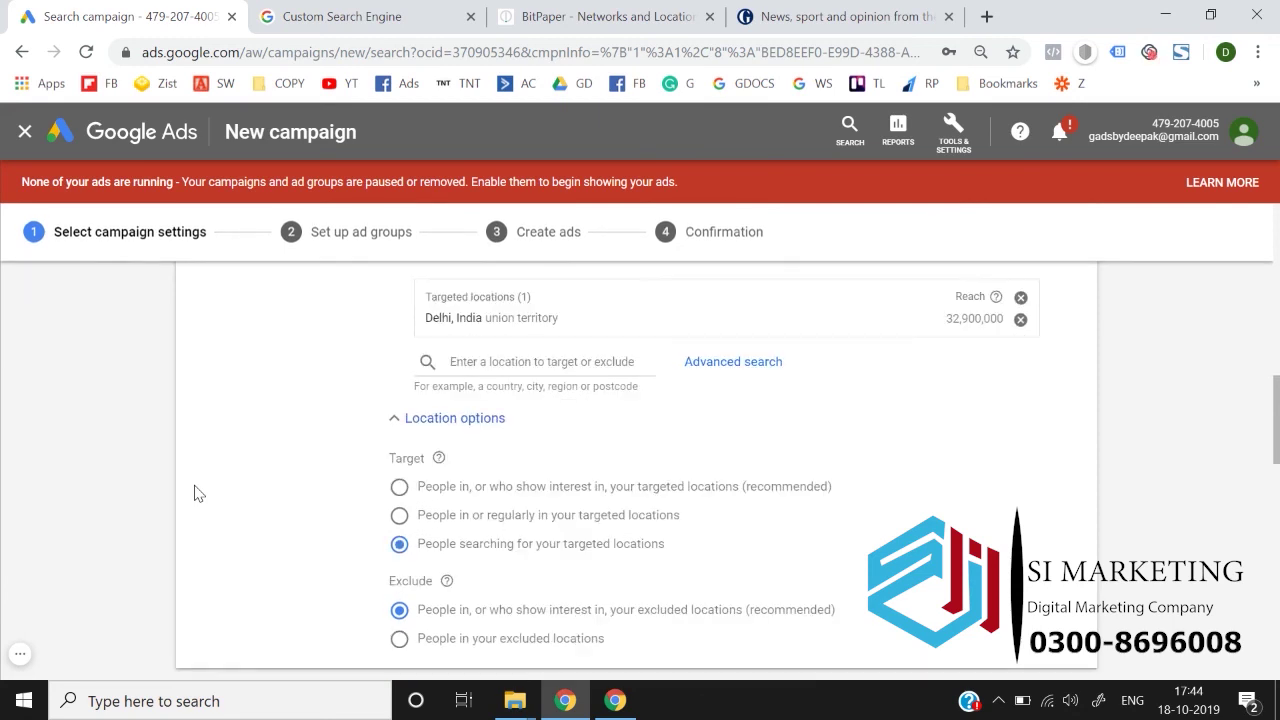
Remove Delhi, India from the campaign's targeted locations
double_click(403, 459)
left_click(403, 459)
scroll(403, 459, "up", 1)
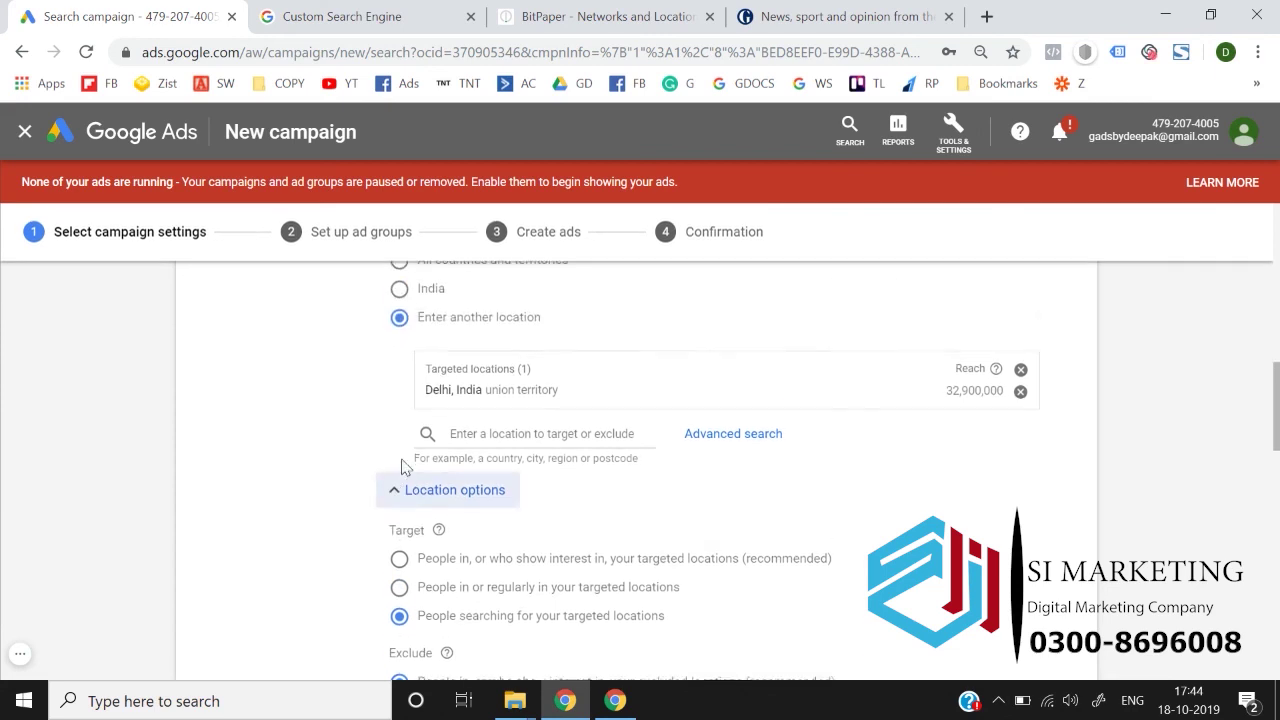
left_click(1020, 396)
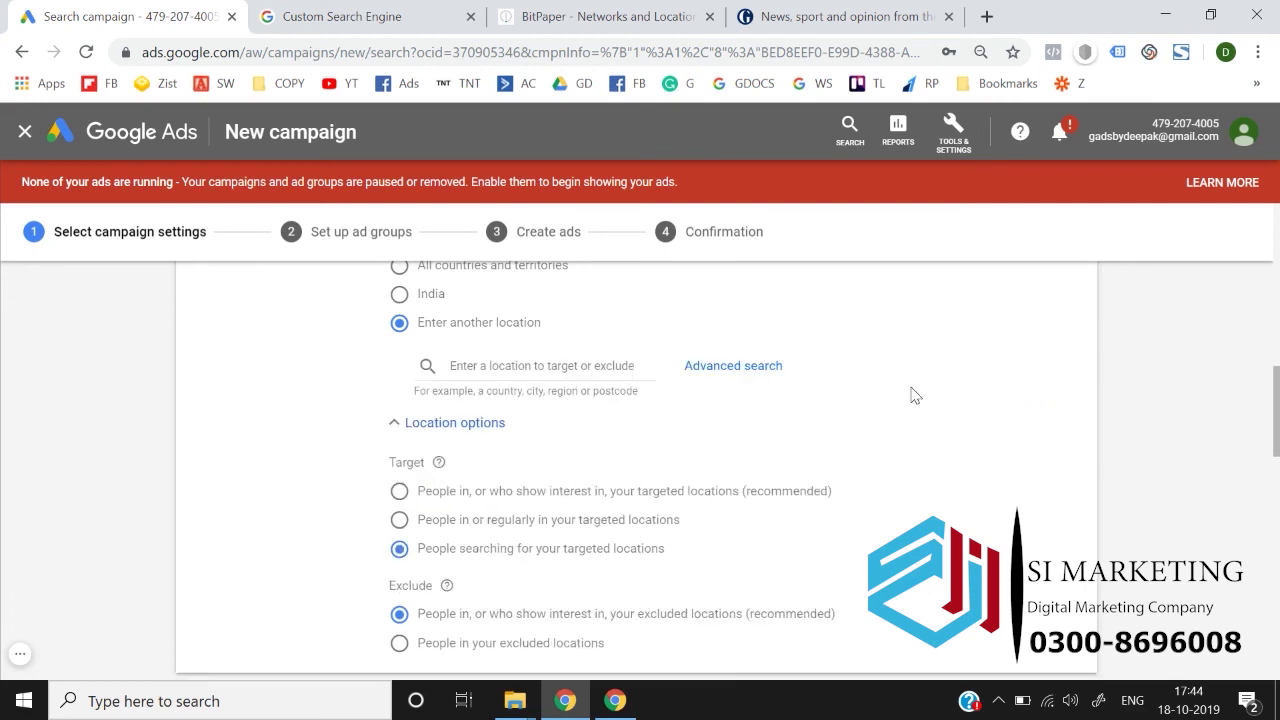
Select India as the location to target, search for "delhi" and exclude the union territory Delhi, India
left_click(400, 296)
scroll(489, 363, "up", 2)
left_click(491, 499)
type("delhi")
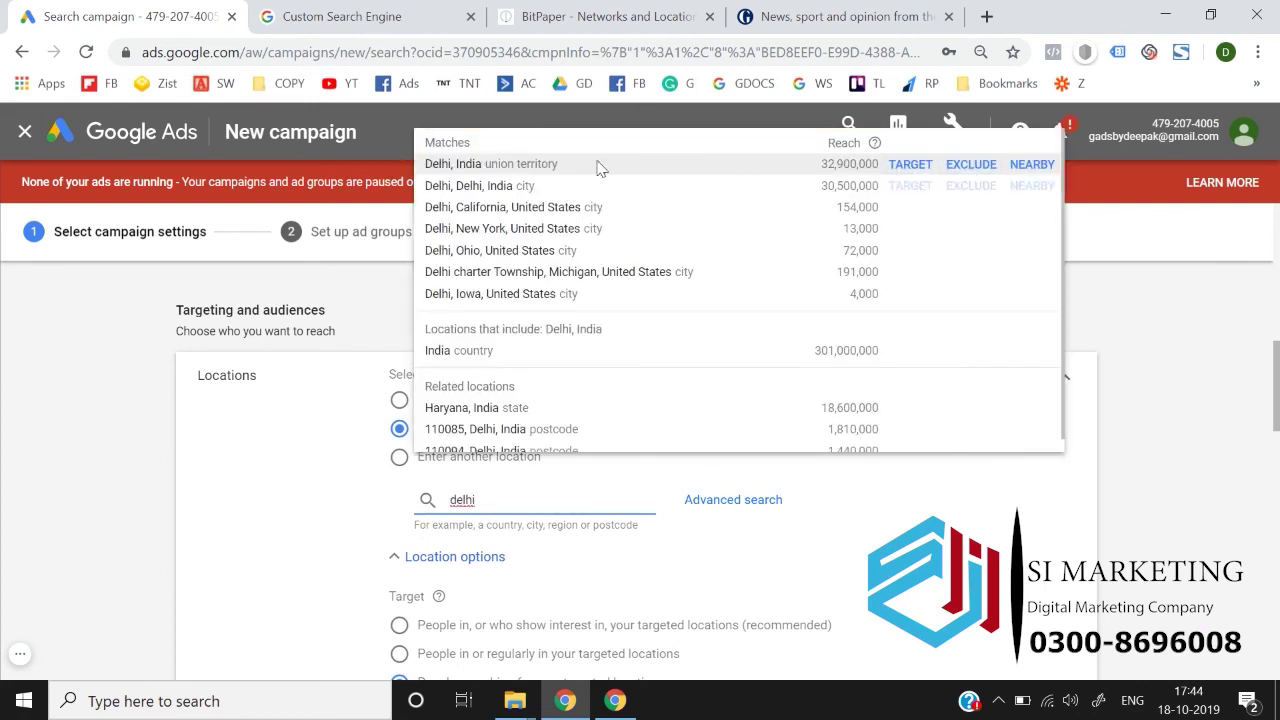
left_click(985, 166)
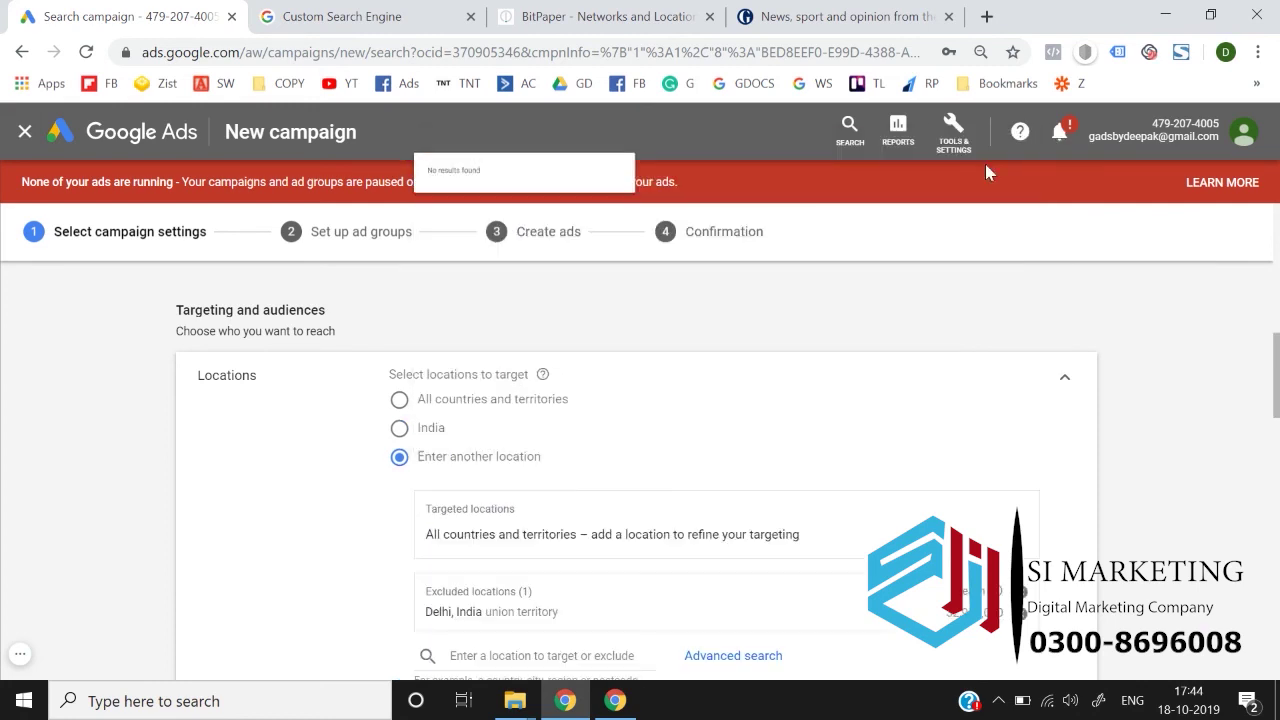
Set the location target option to "People in or regularly in your targeted locations"
scroll(252, 447, "down", 3)
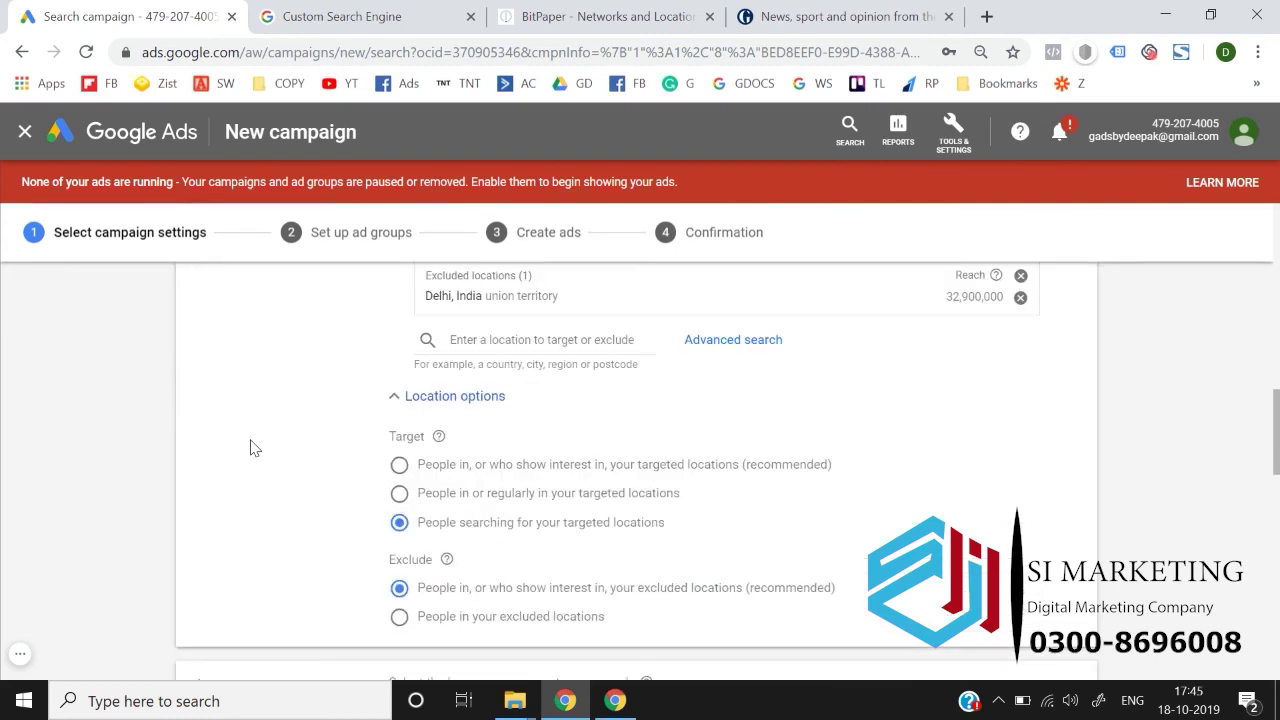
scroll(252, 447, "up", 1)
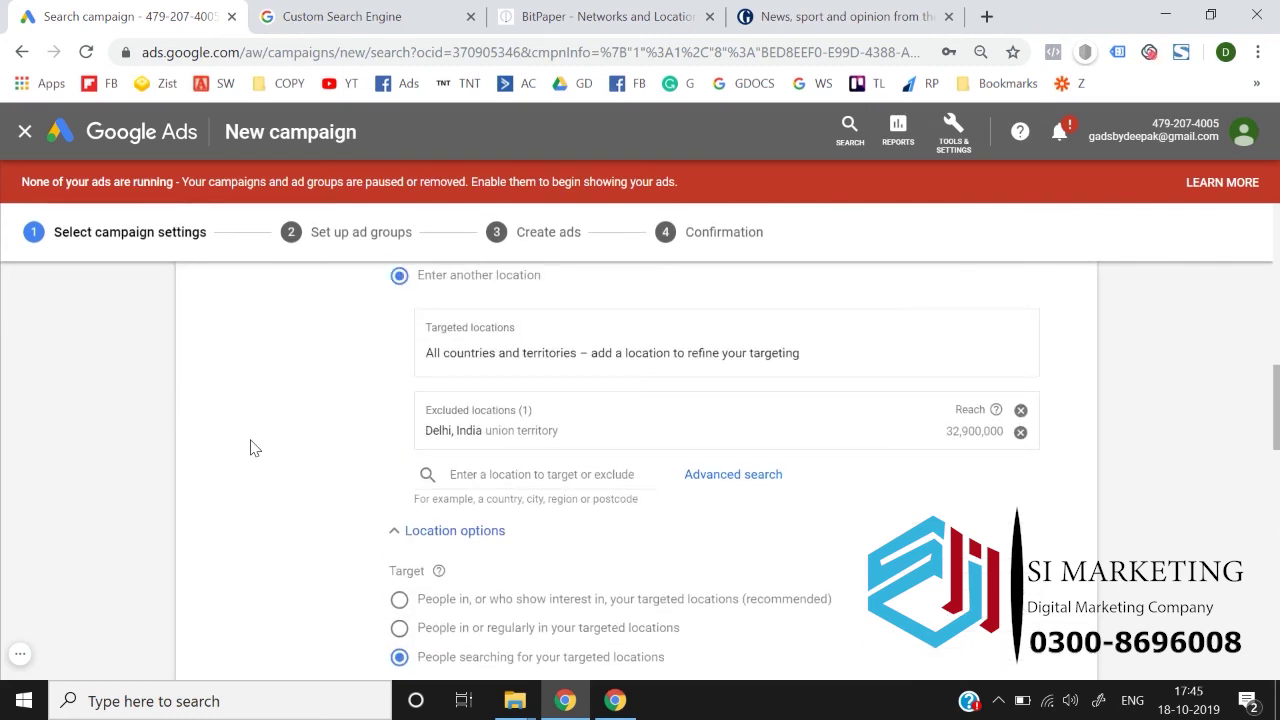
scroll(282, 580, "down", 1)
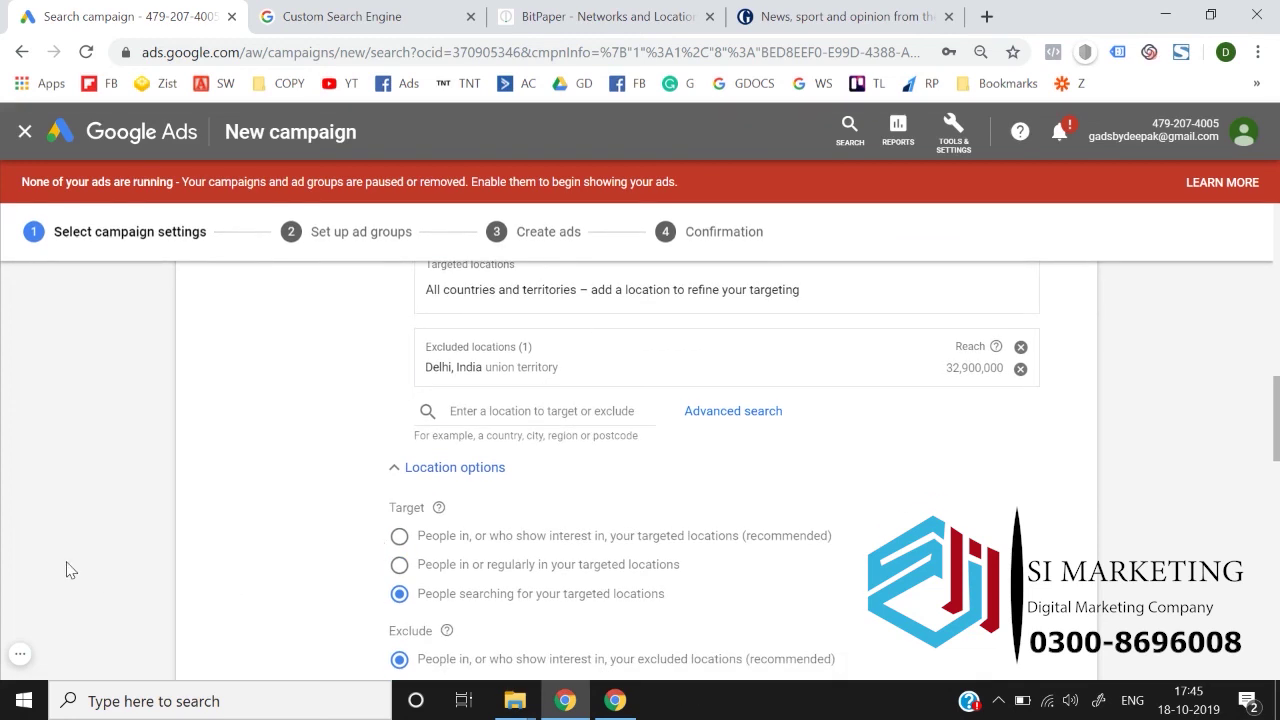
scroll(70, 569, "down", 1)
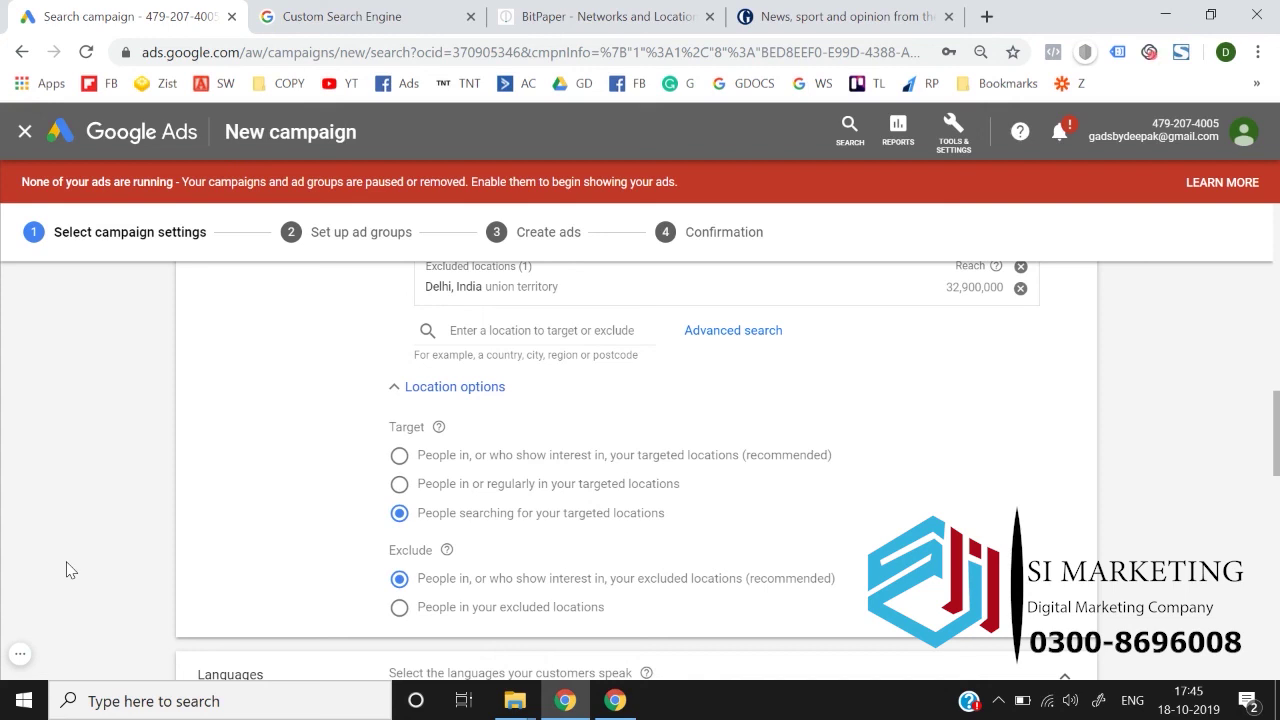
left_click(399, 456)
left_click(399, 485)
Select India again as the location to target, keeping Delhi as the excluded location
scroll(297, 481, "up", 3)
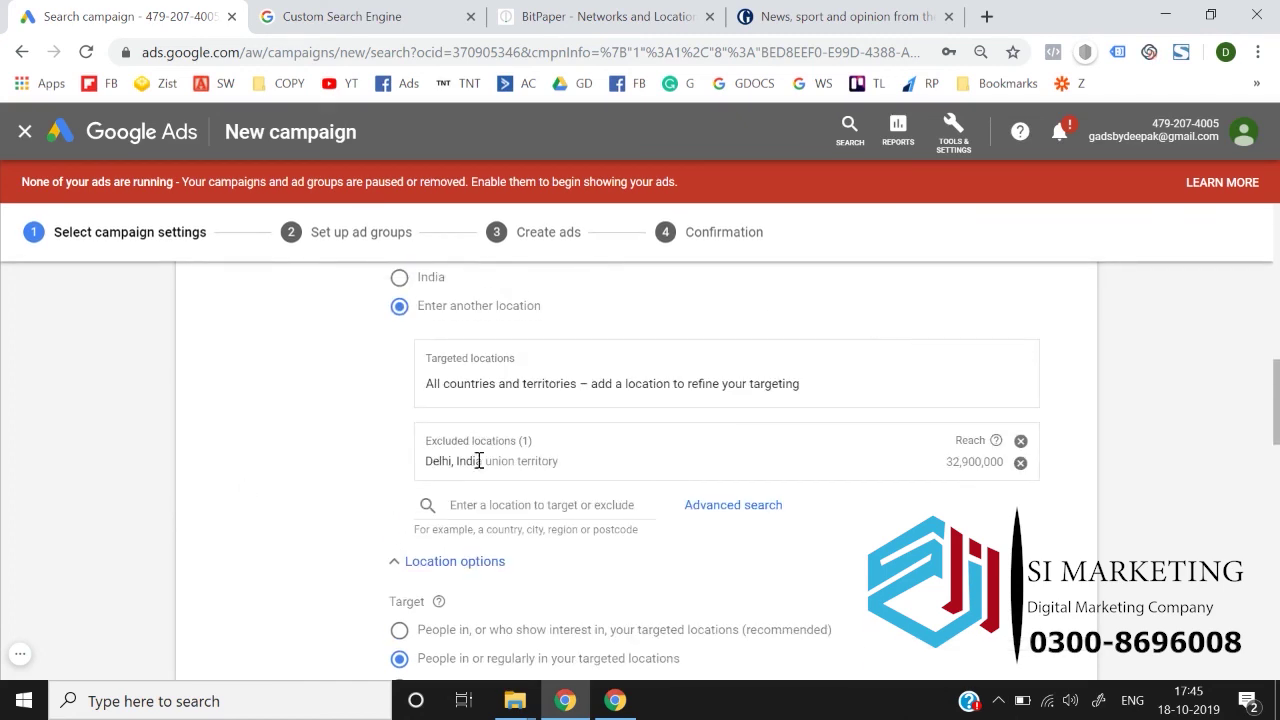
scroll(500, 365, "up", 1)
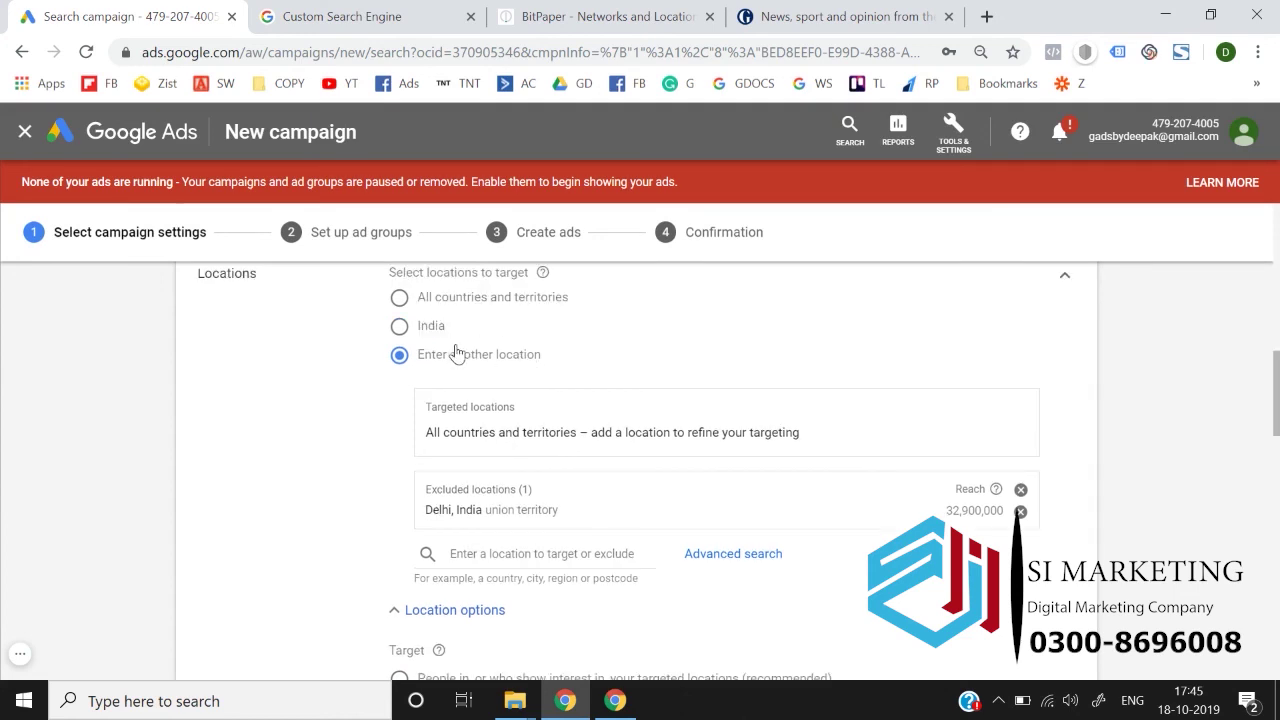
left_click(403, 336)
Examine the Exclude options alongside the excluded Delhi location, and review the campaign settings from General settings down to Locations
scroll(320, 511, "down", 1)
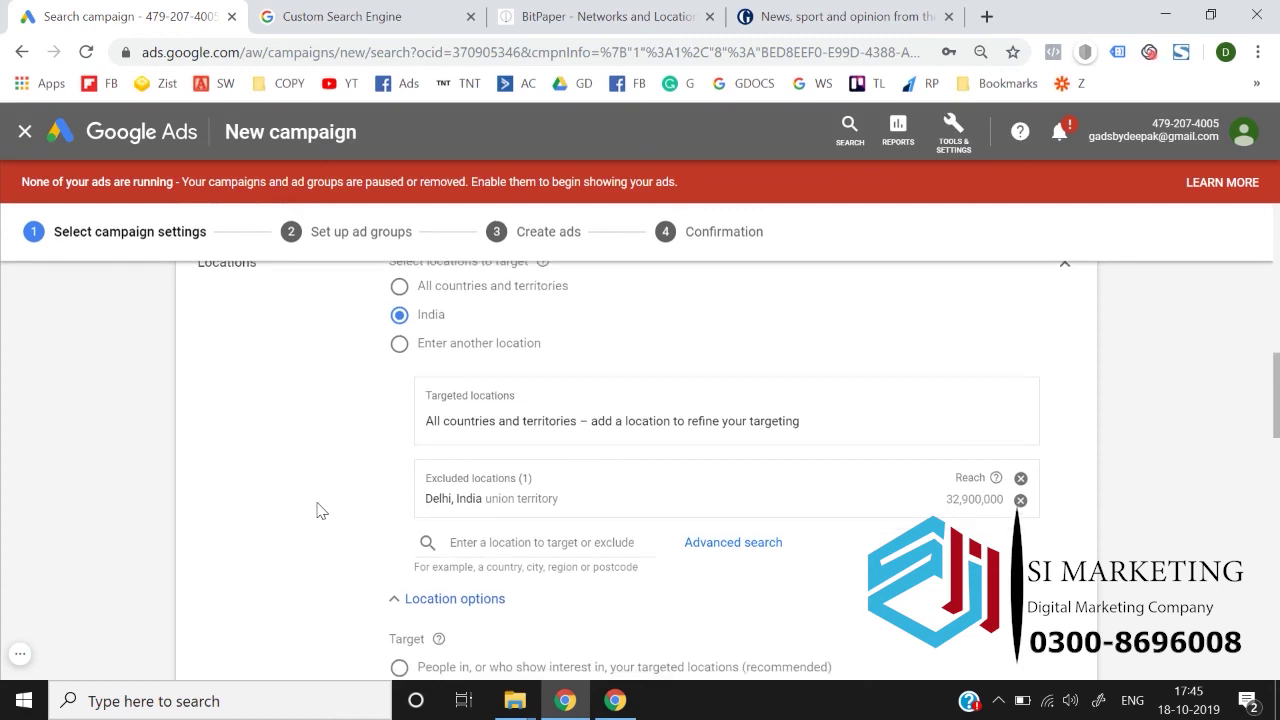
scroll(320, 511, "down", 3)
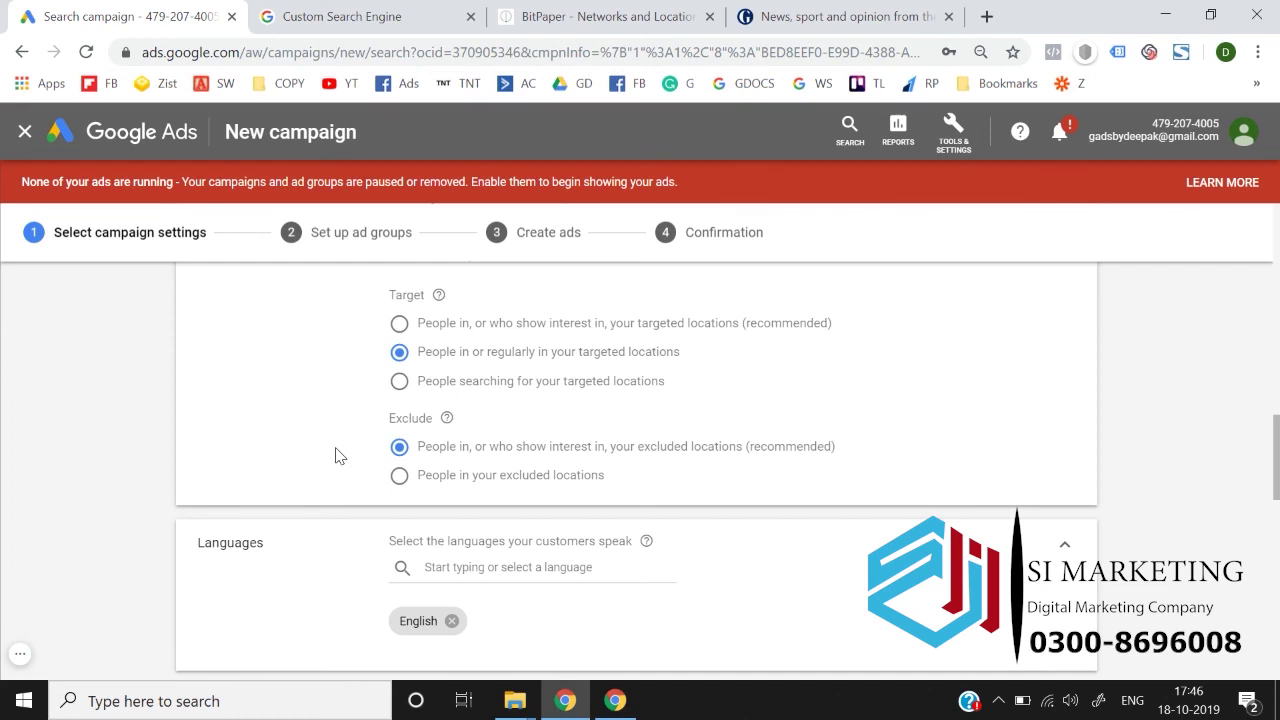
scroll(340, 456, "up", 3)
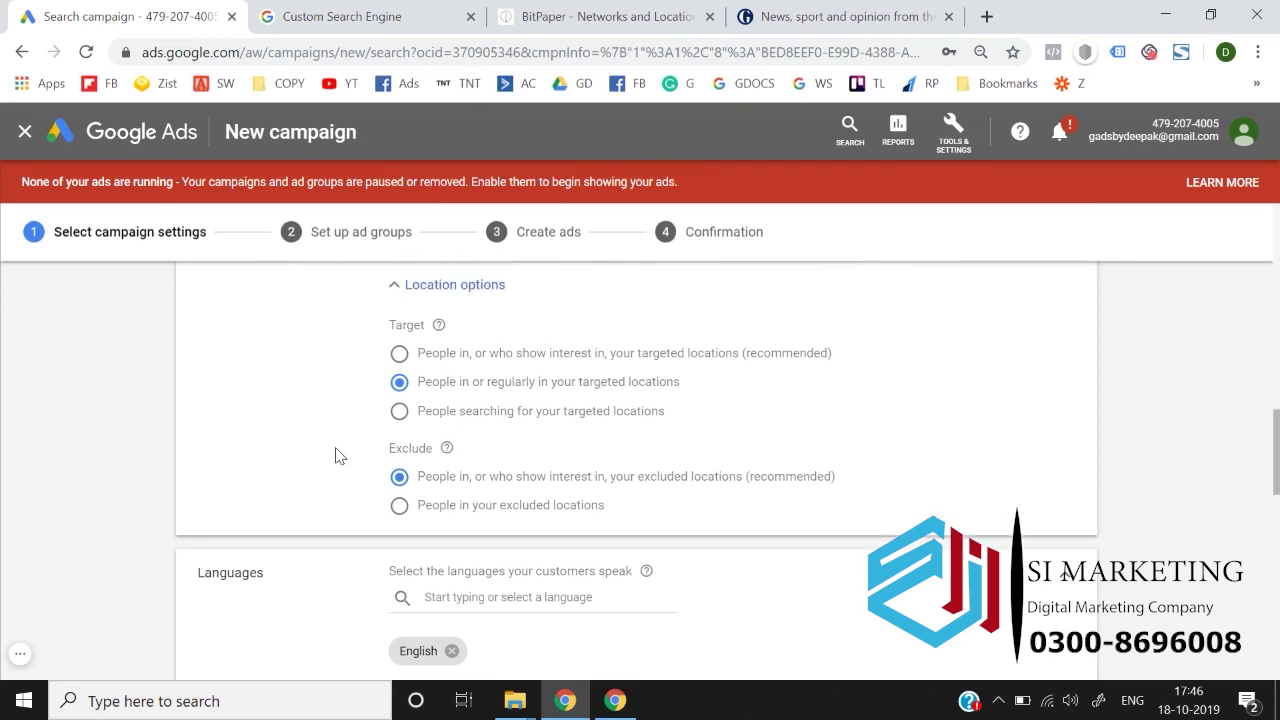
scroll(338, 453, "up", 2)
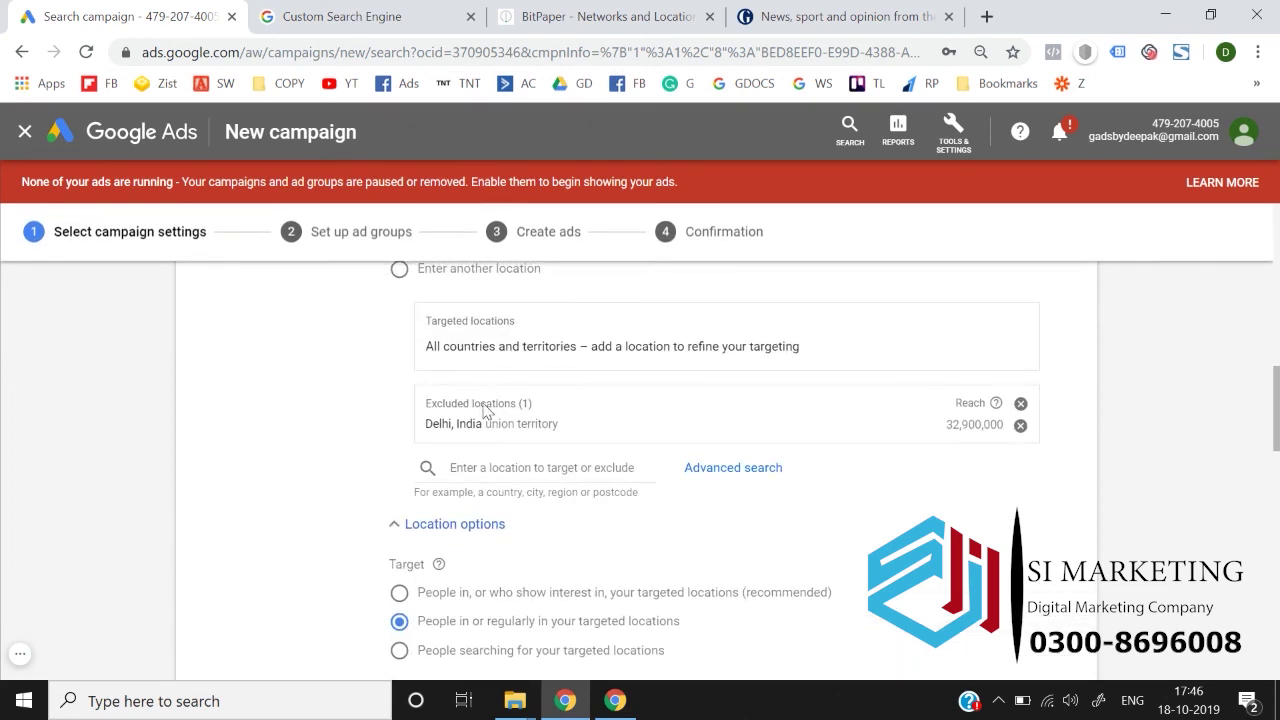
scroll(270, 454, "down", 5)
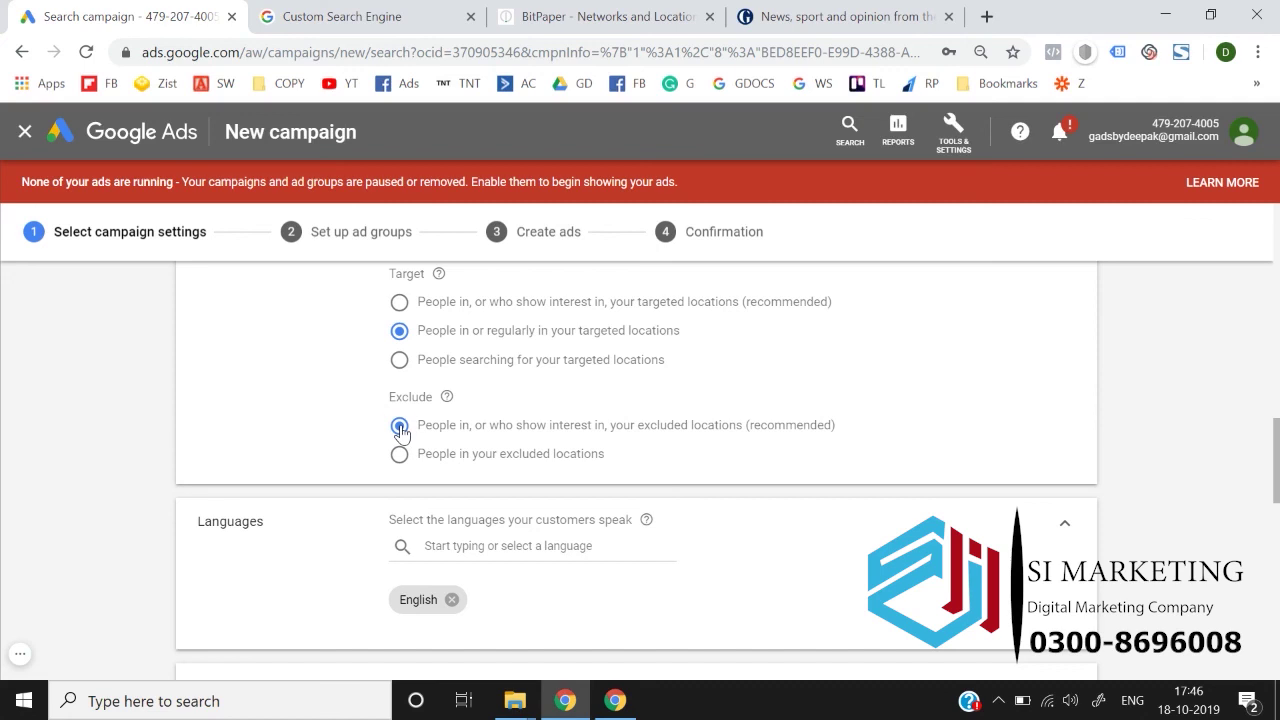
scroll(320, 440, "up", 3)
scroll(320, 440, "up", 1)
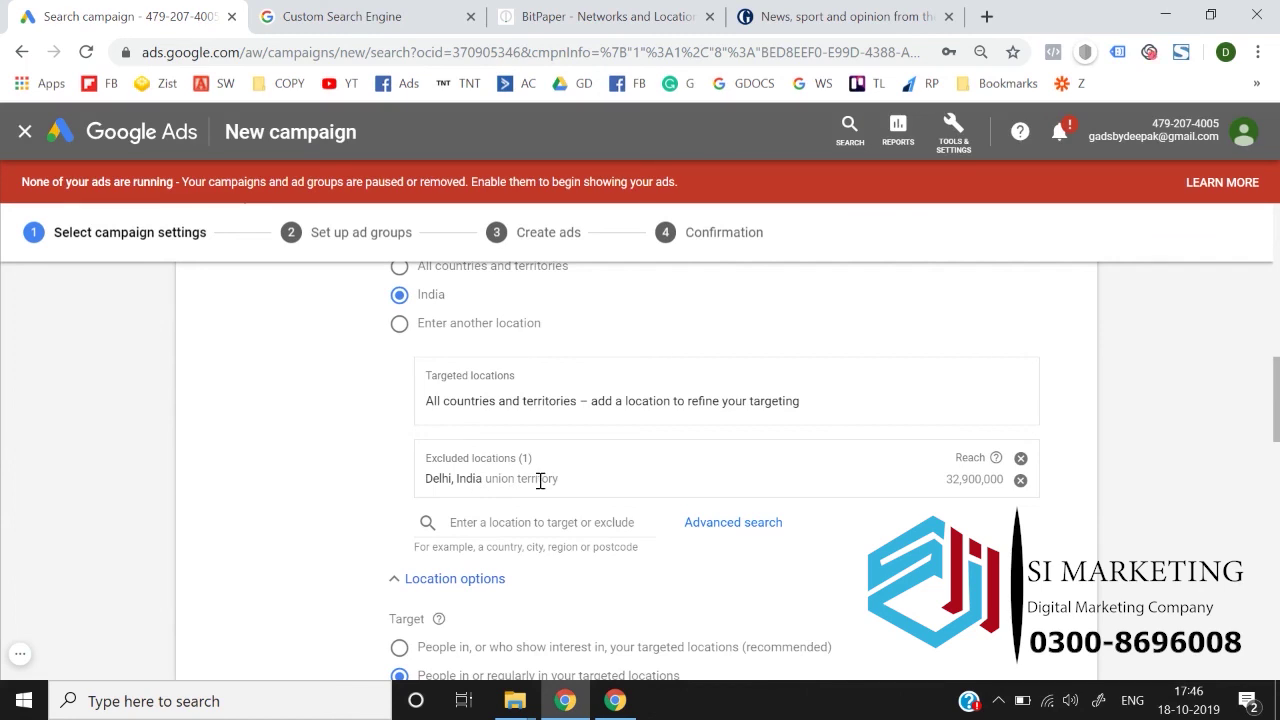
scroll(540, 481, "down", 3)
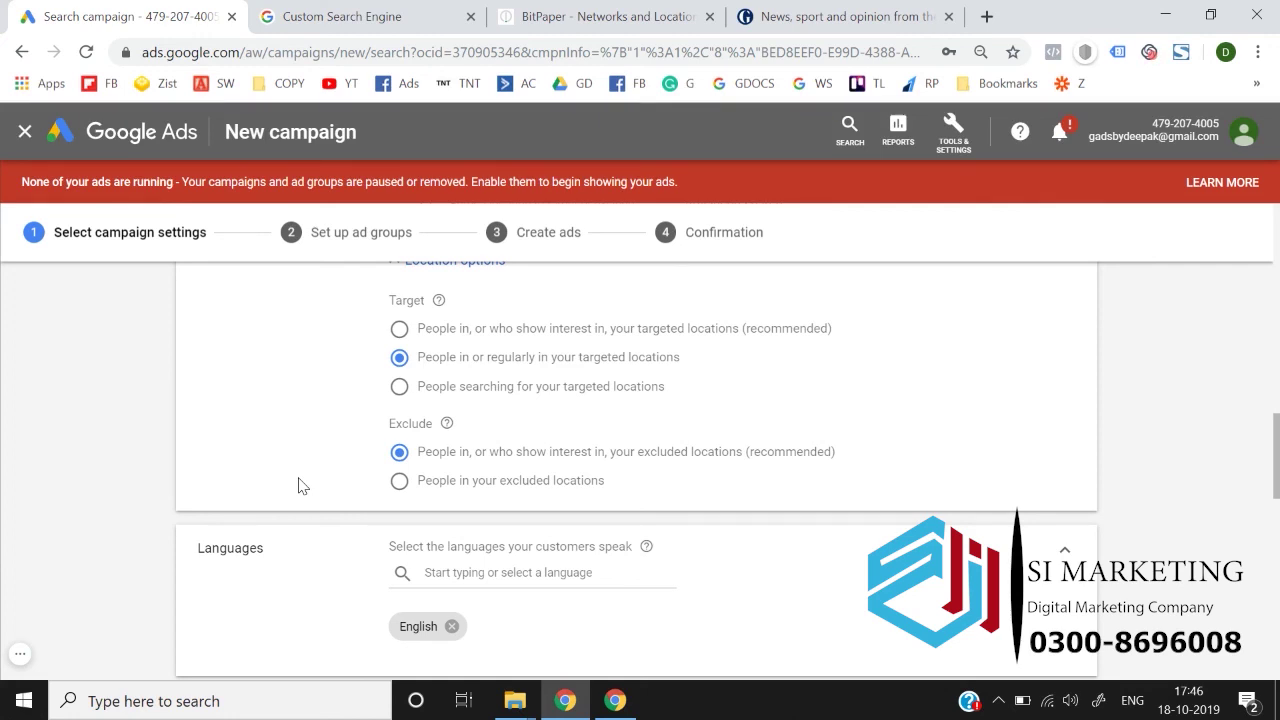
scroll(303, 486, "up", 1)
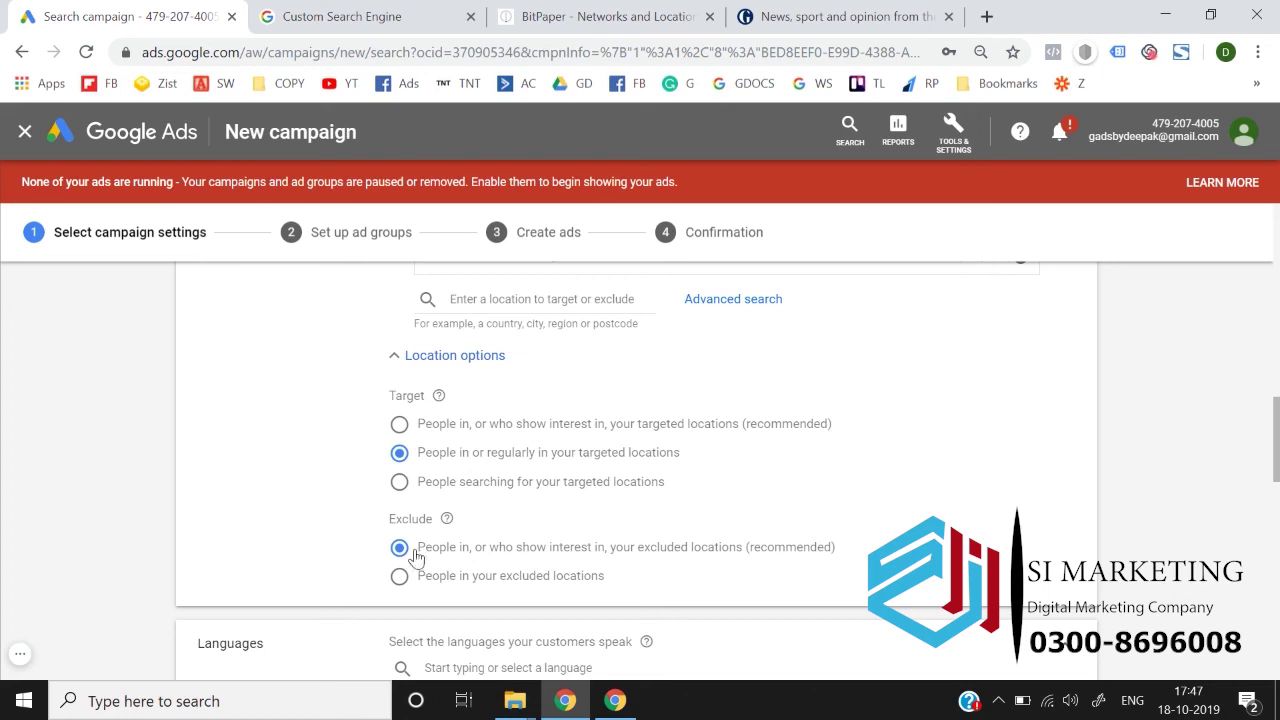
scroll(266, 506, "up", 3)
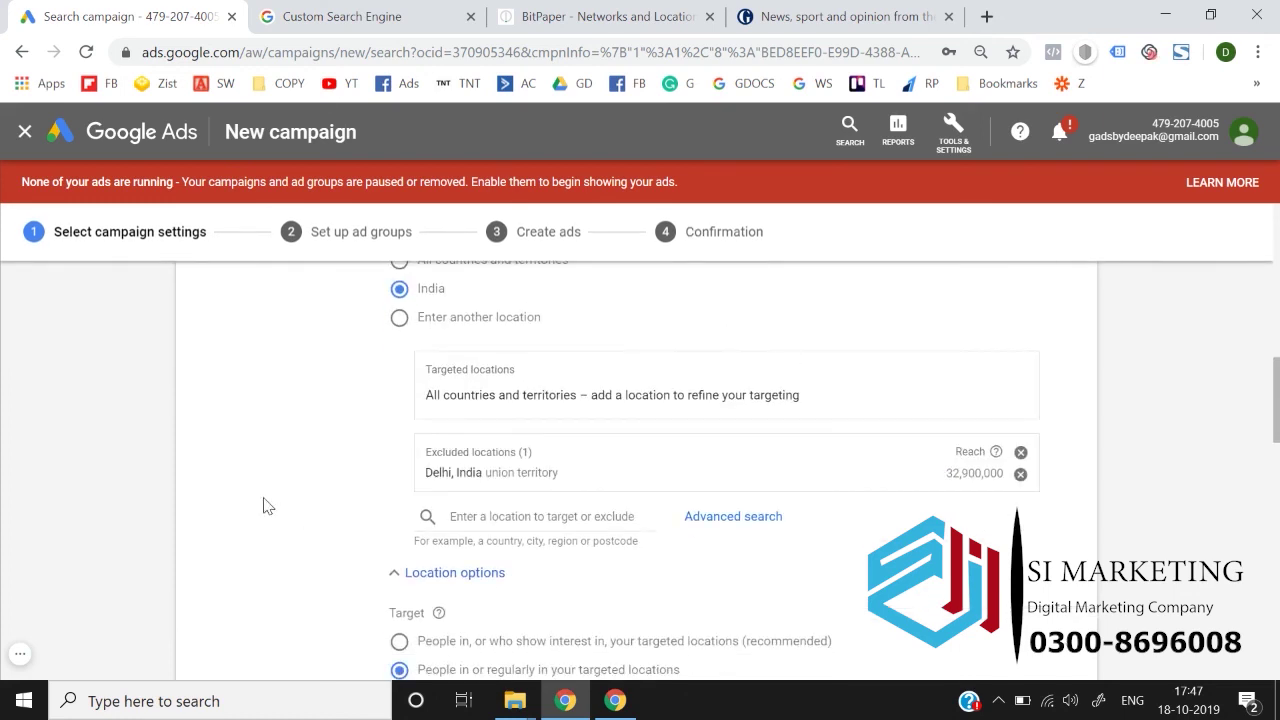
scroll(266, 506, "up", 1)
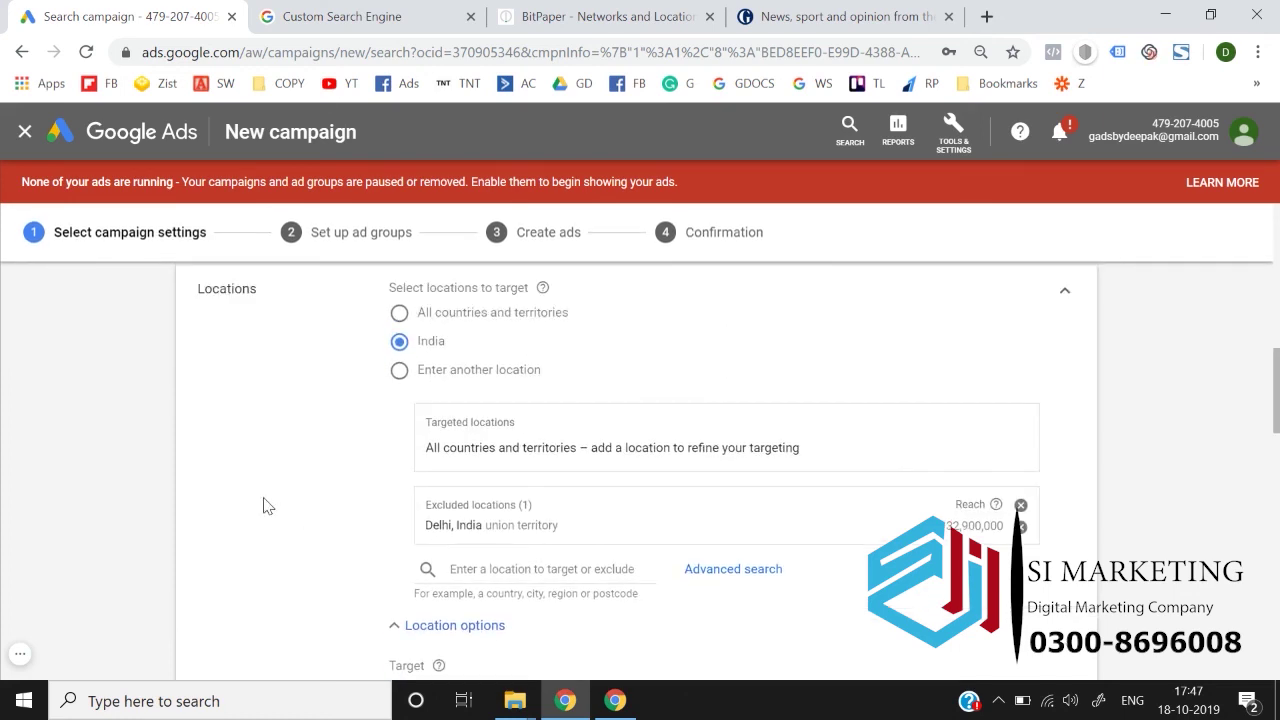
scroll(267, 506, "down", 3)
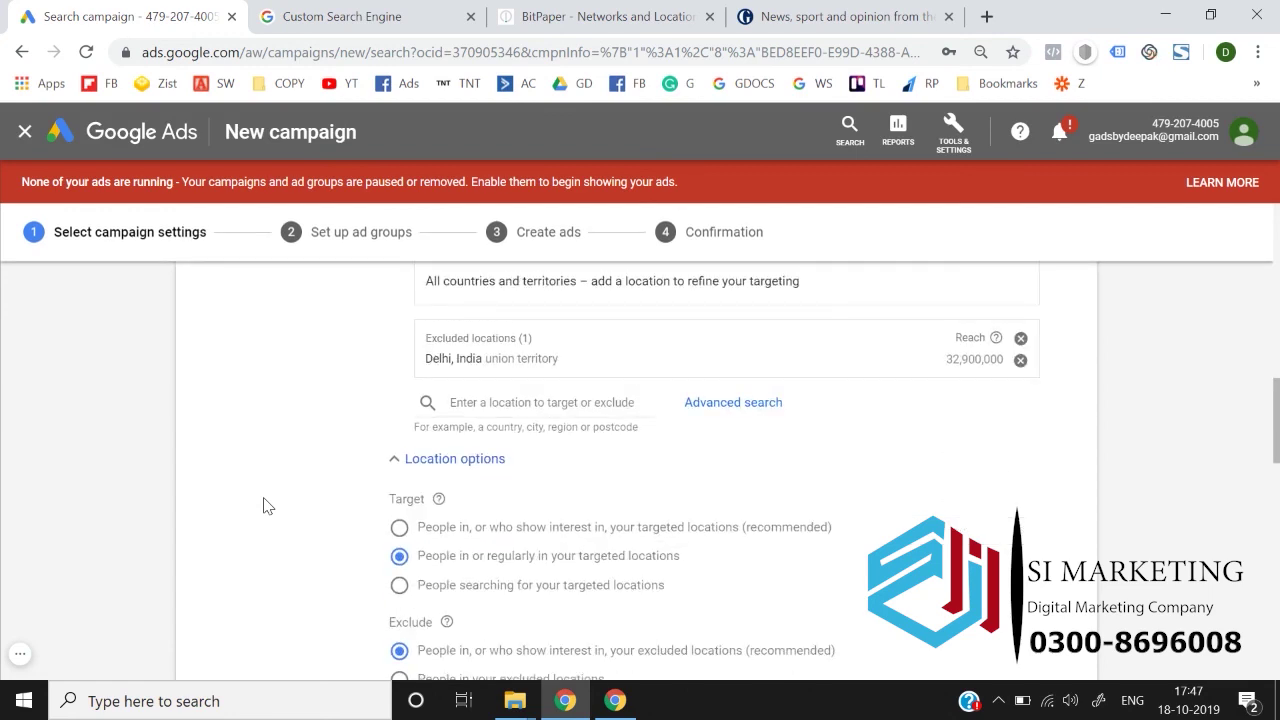
scroll(266, 506, "up", 10)
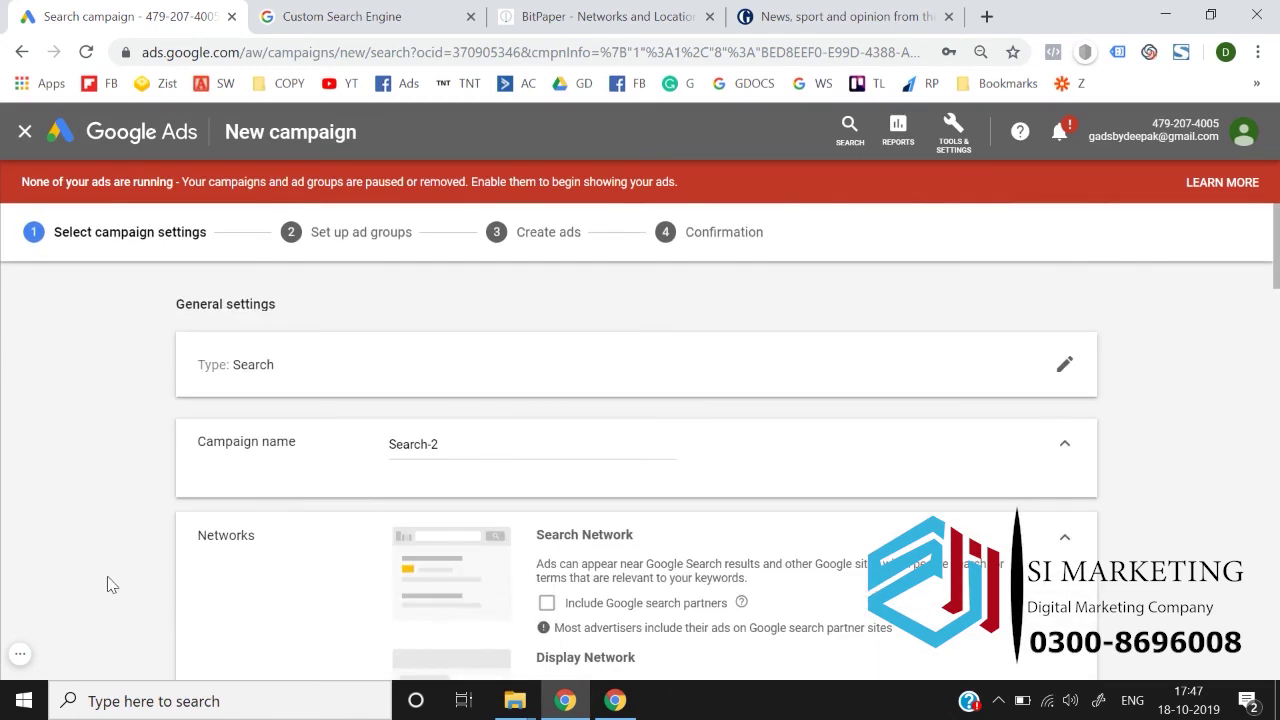
scroll(112, 585, "down", 7)
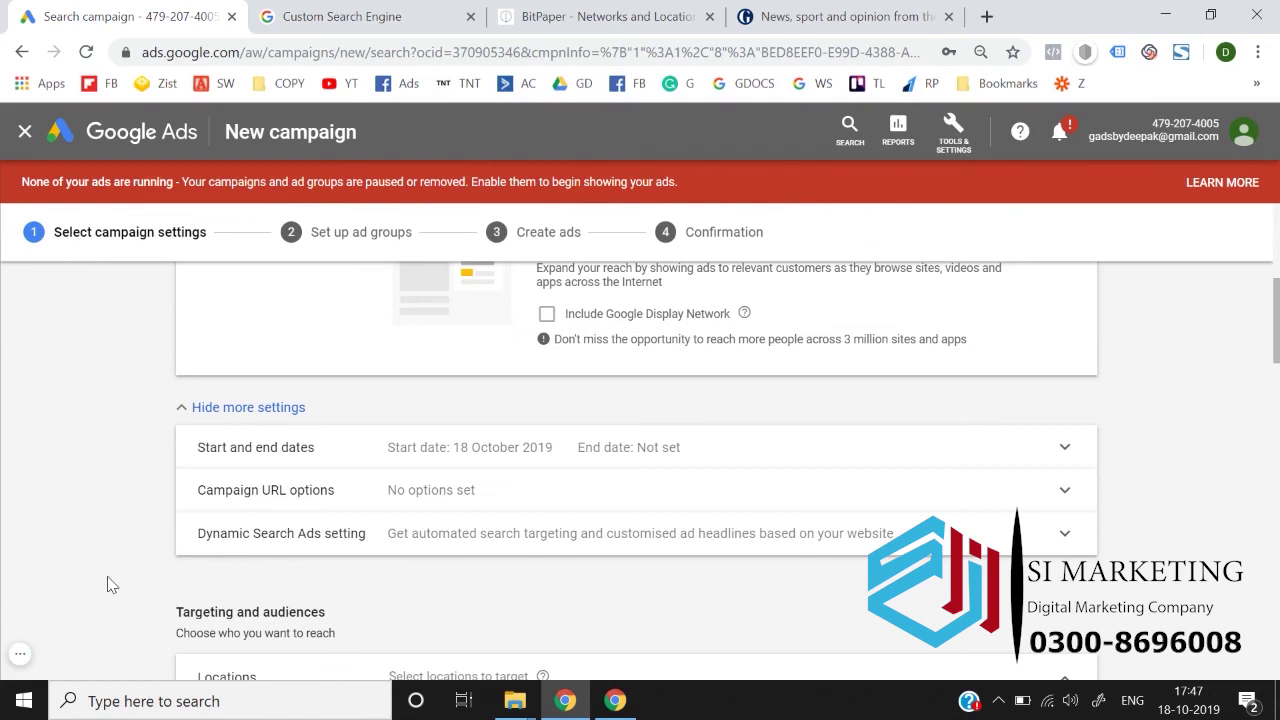
scroll(112, 585, "down", 5)
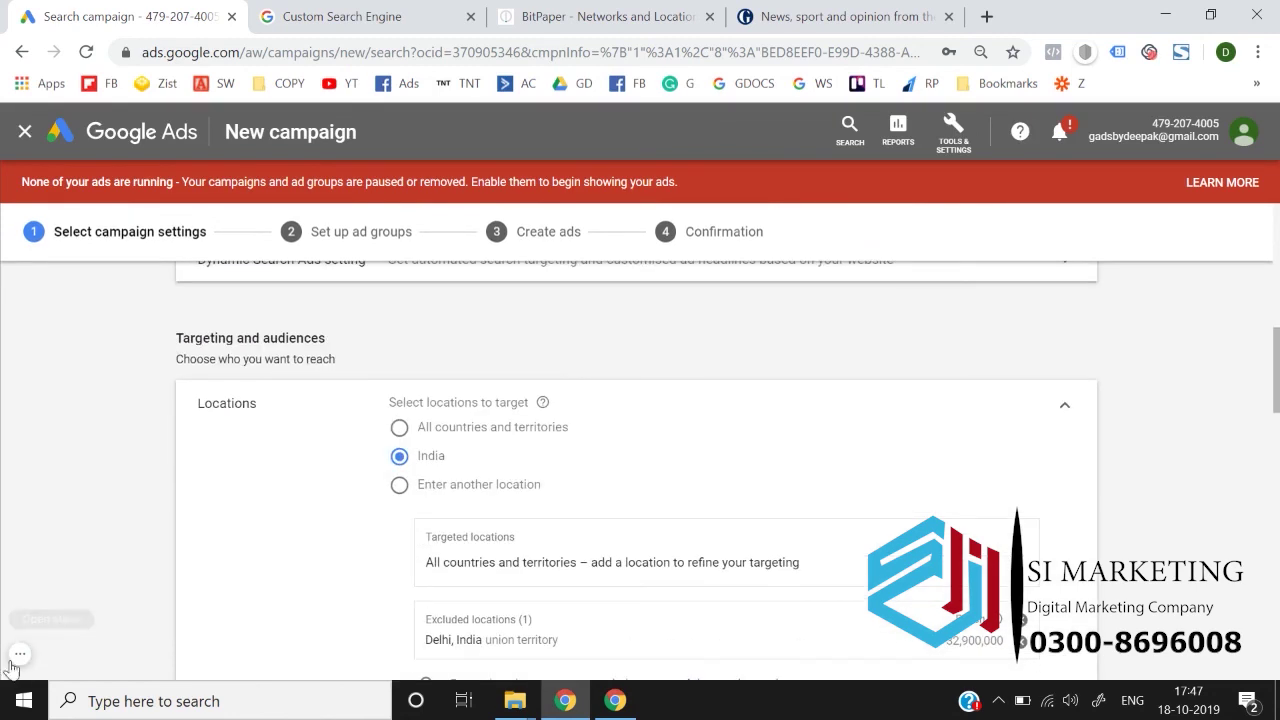